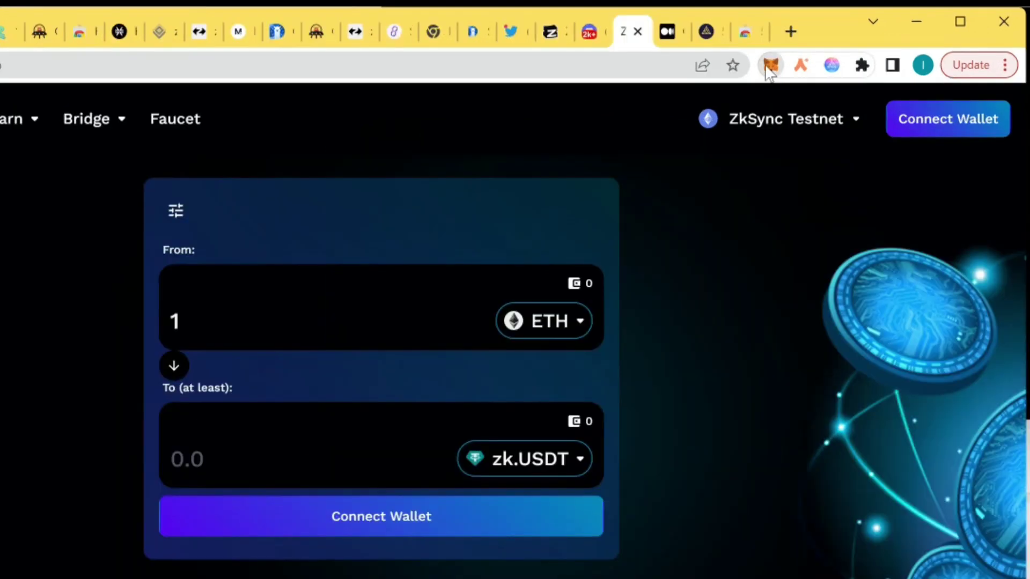
Check the MetaMask wallet, then load chainlist.org in a new tab.
left_click(771, 65)
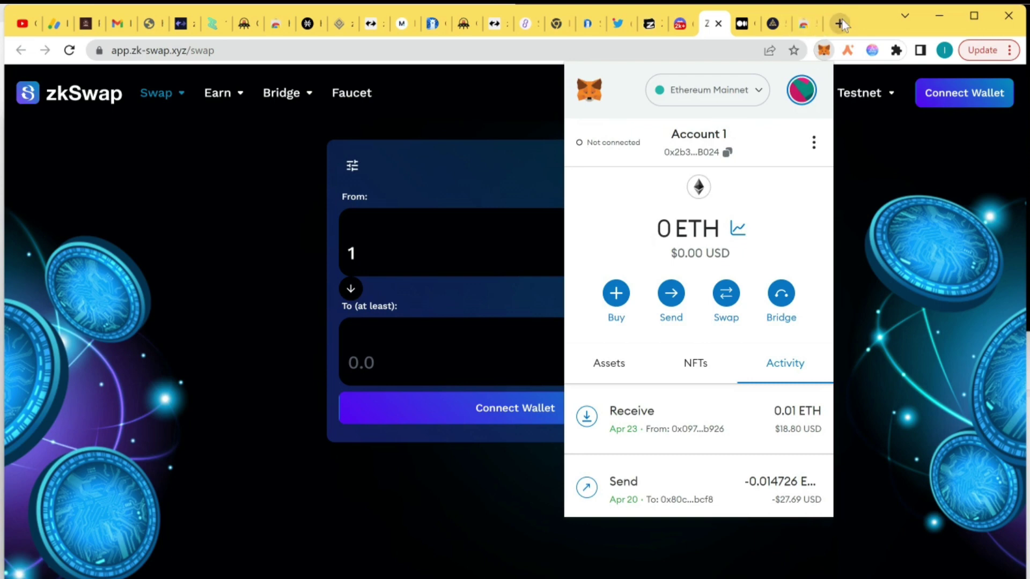
left_click(840, 23)
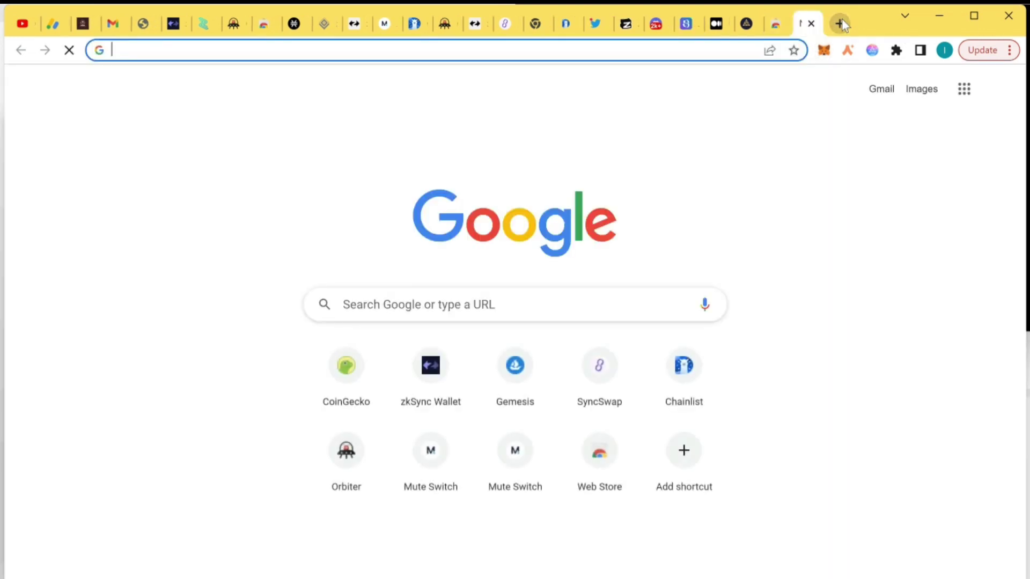
type("chainli")
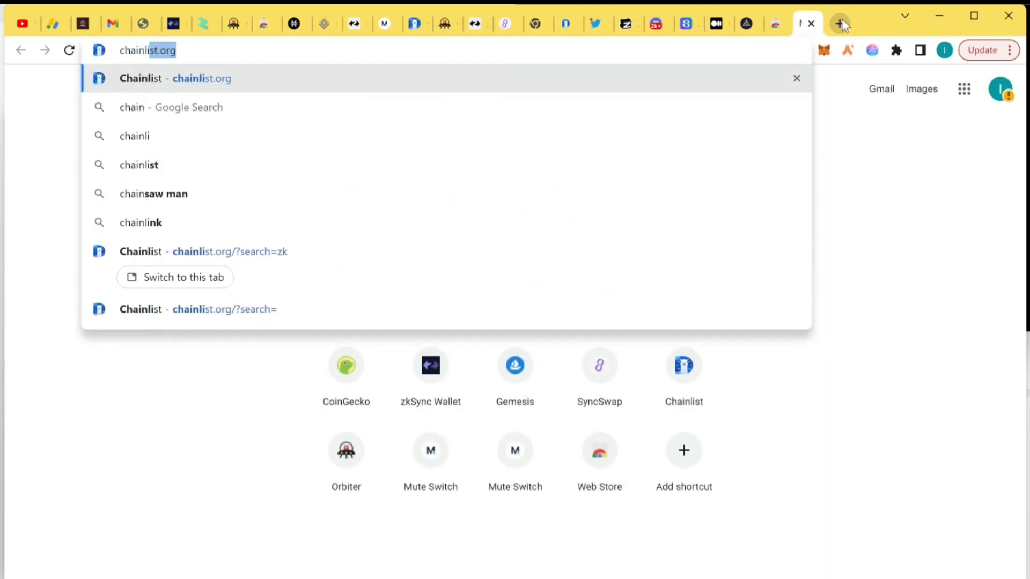
type("st")
key("Return")
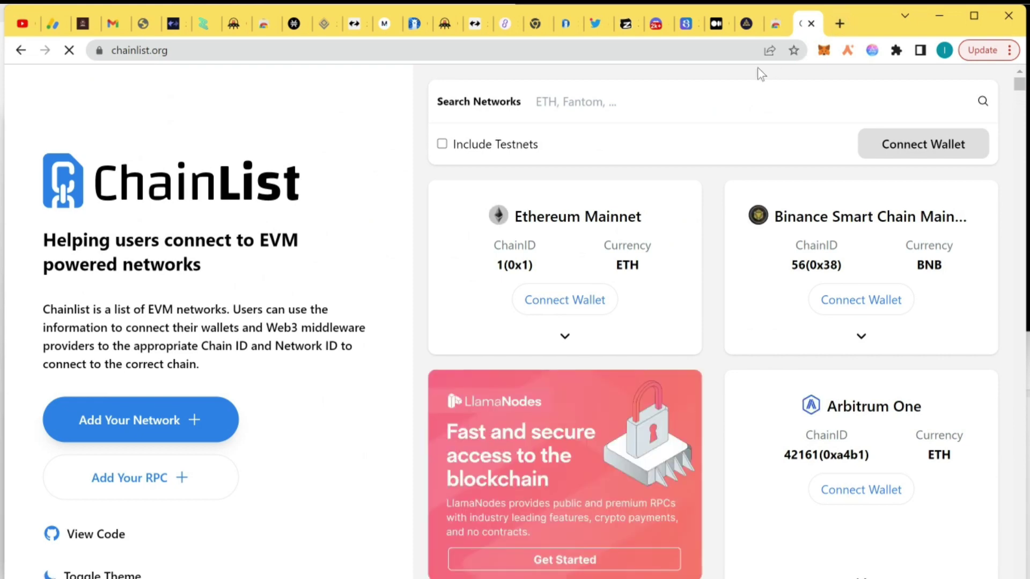
Search Chainlist for 'zksy' with testnets included.
left_click(655, 112)
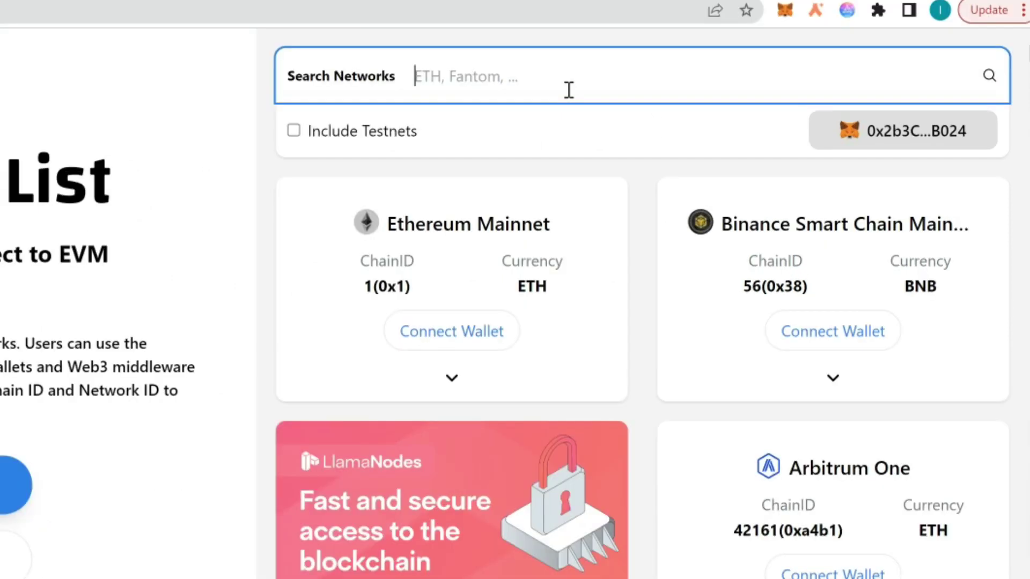
type("zksy")
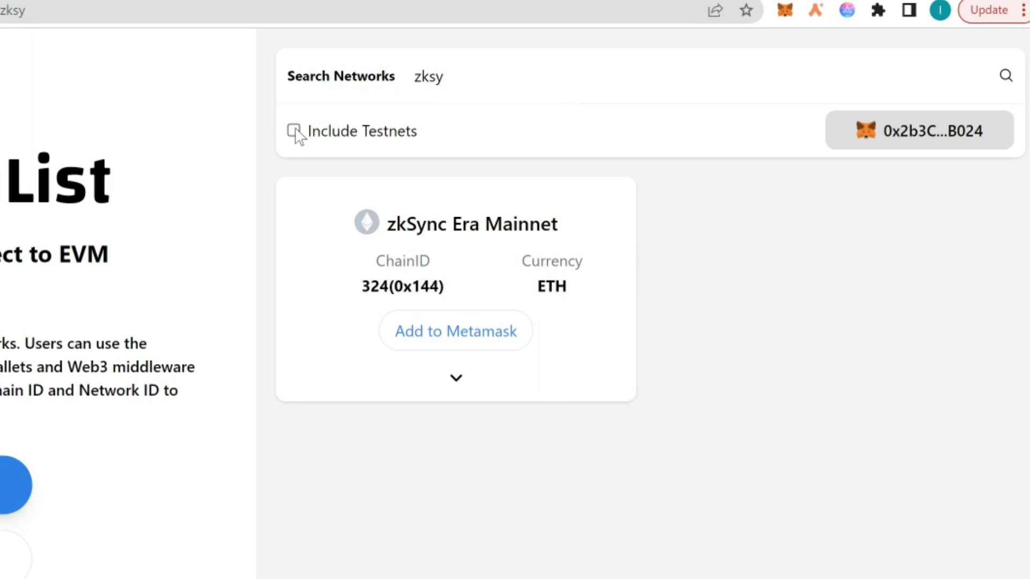
left_click(293, 131)
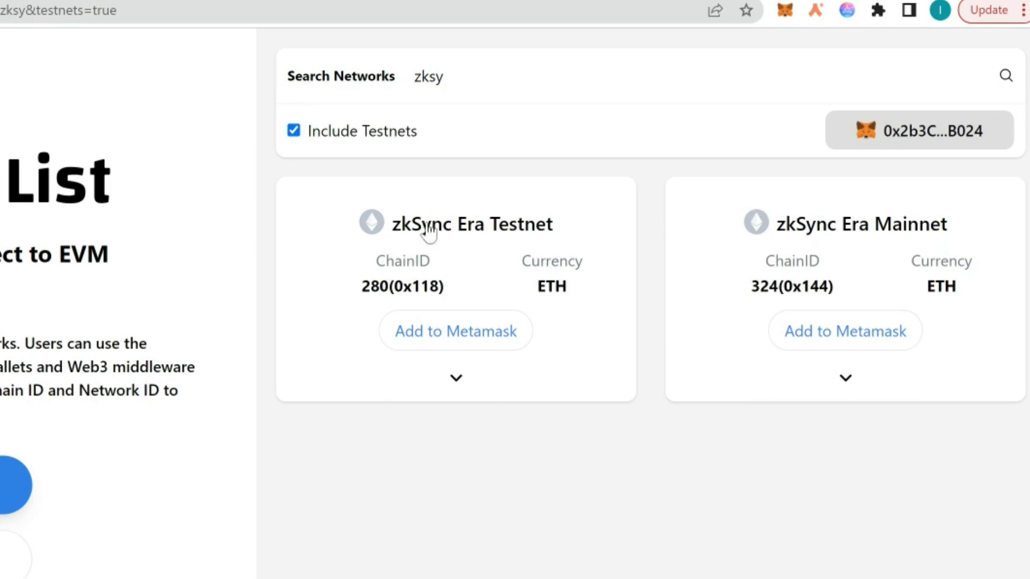
Add zkSync Era Testnet (chain ID 280) to MetaMask, approving it and switching to it.
left_click(456, 337)
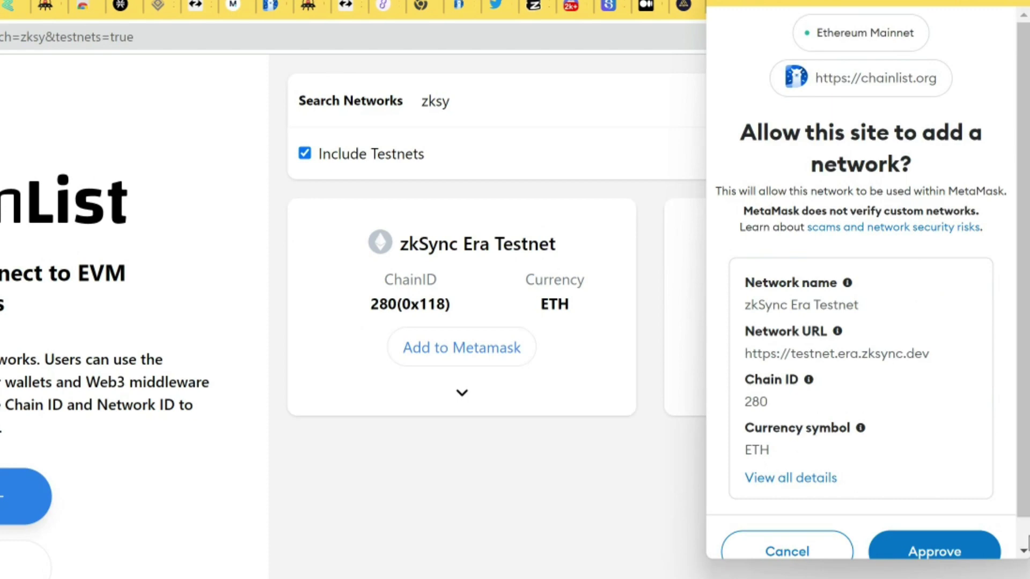
scroll(981, 536, "down", 1)
left_click(964, 530)
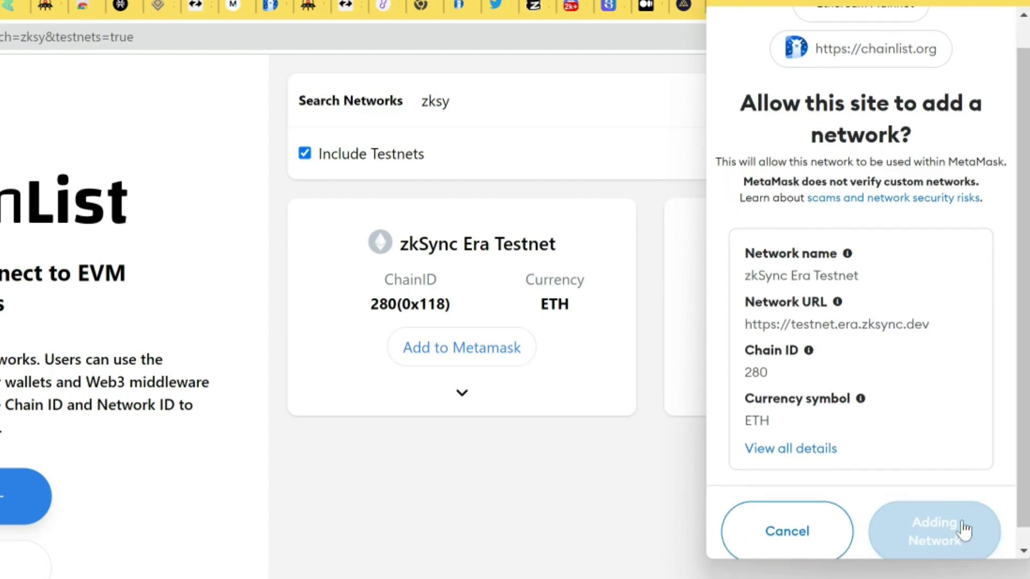
left_click(962, 523)
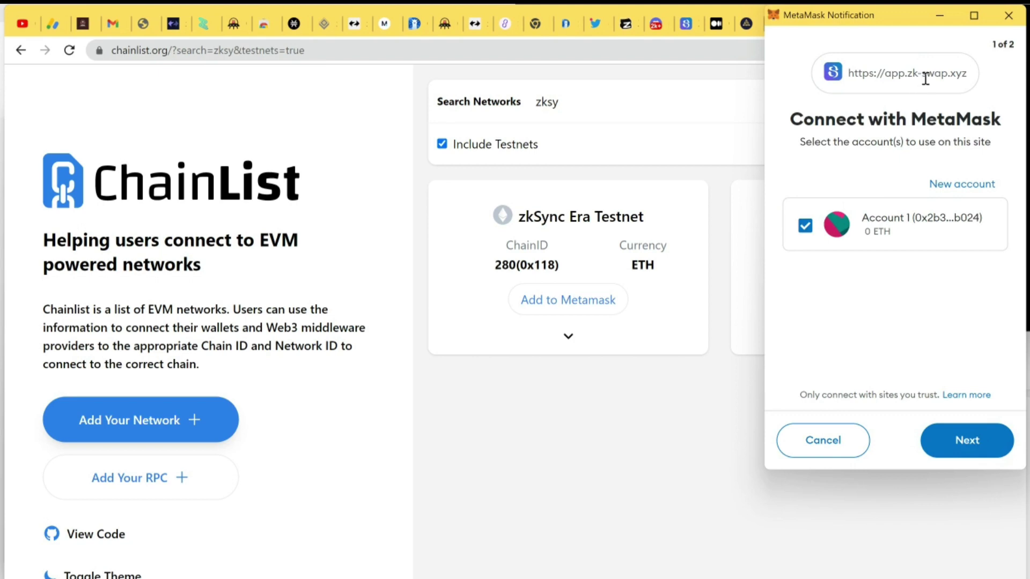
Approve MetaMask's request to connect the account to app.zk-swap.xyz.
left_click(963, 435)
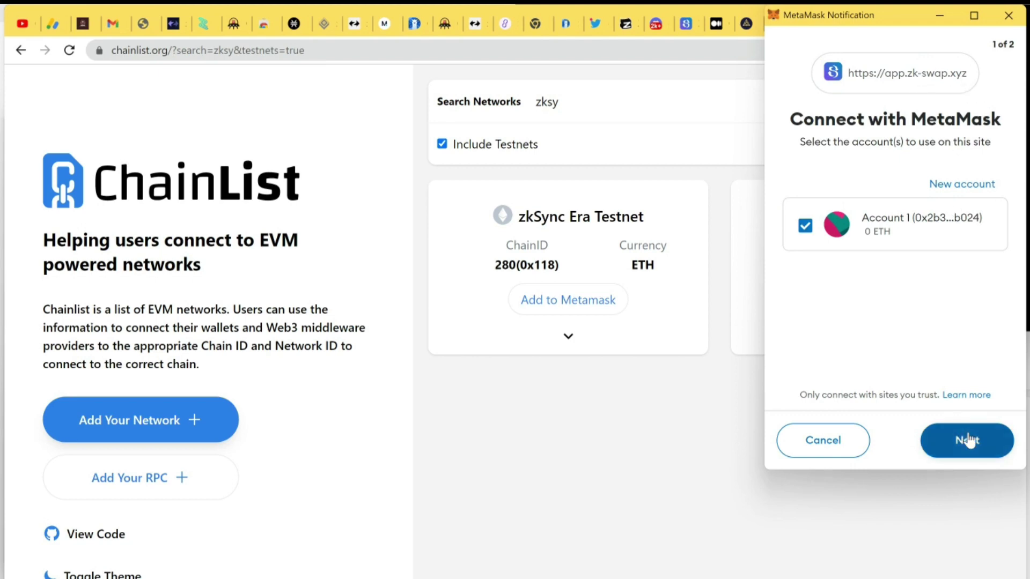
left_click(967, 438)
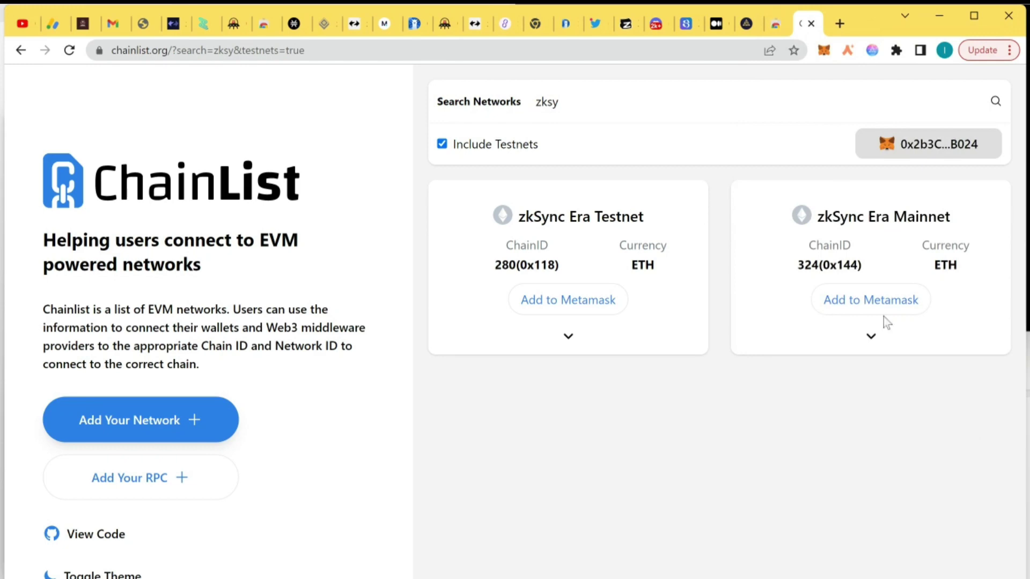
Close the Chrome Web Store tab and bring up the Faucet on the zkSwap tab.
left_click(776, 23)
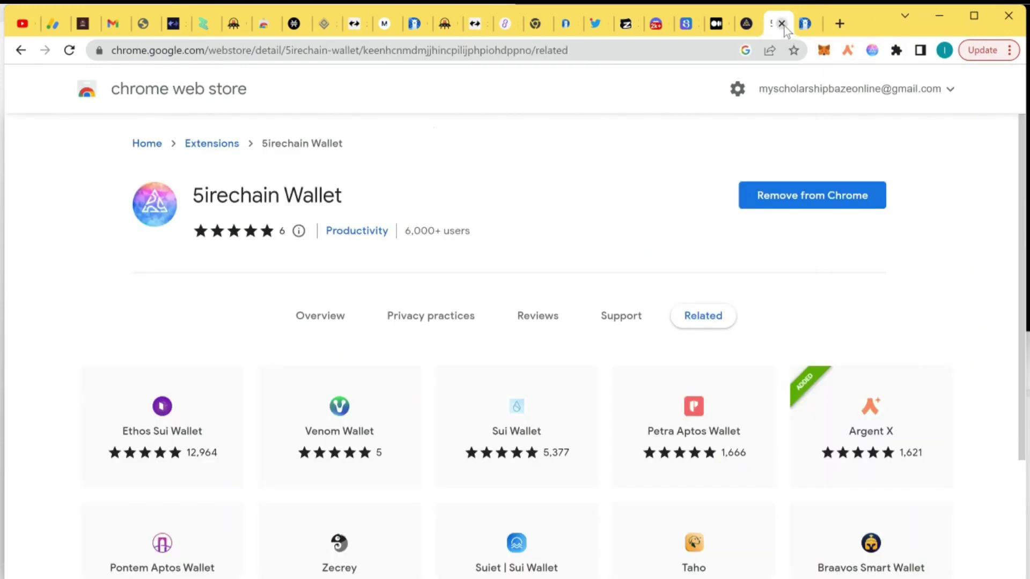
left_click(782, 24)
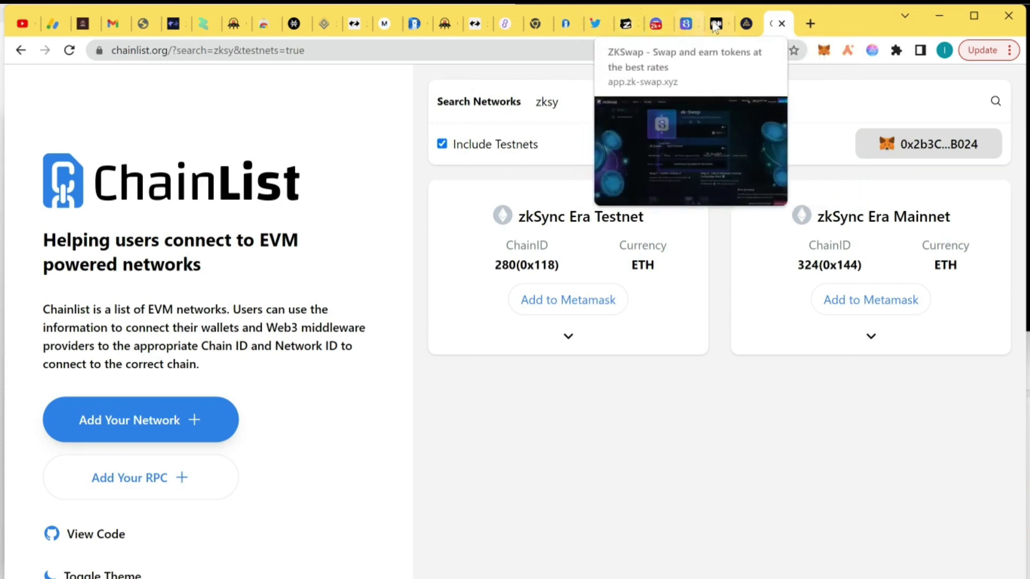
left_click(693, 25)
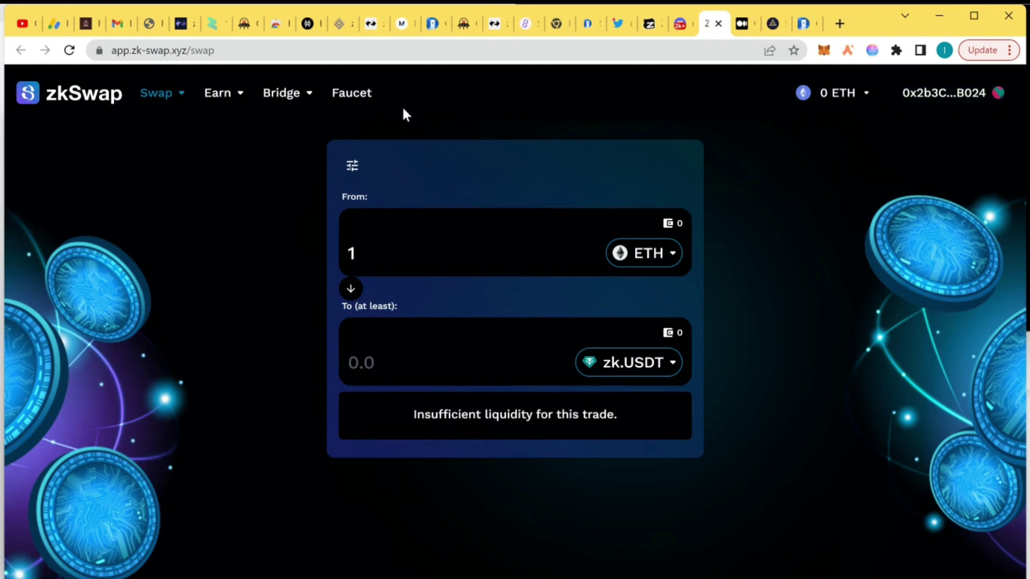
left_click(368, 90)
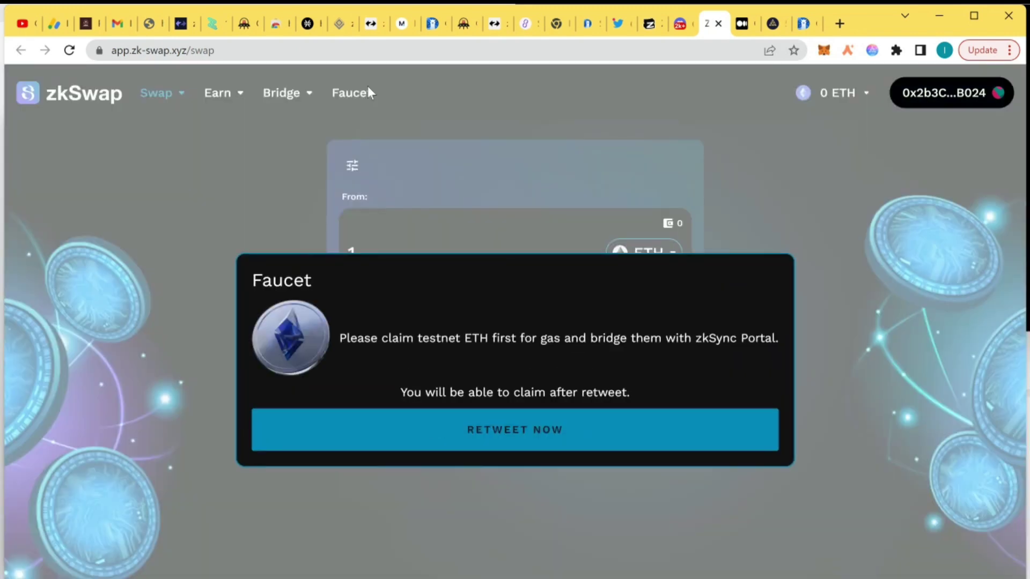
Like and retweet zkSwap's 'How to testnet' tweet, then go back to the zkSwap tab.
left_click(521, 429)
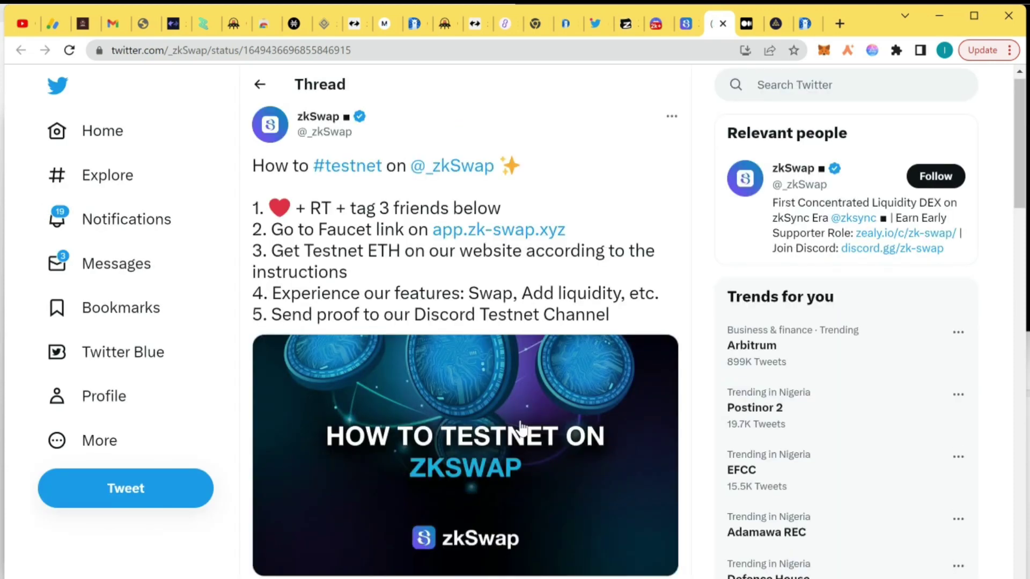
scroll(515, 309, "down", 4)
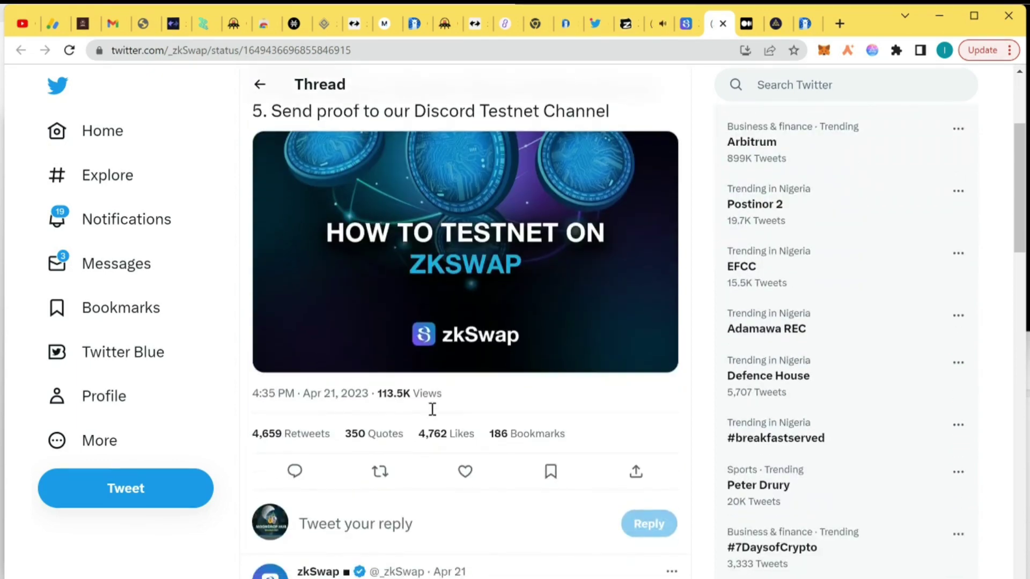
left_click(466, 470)
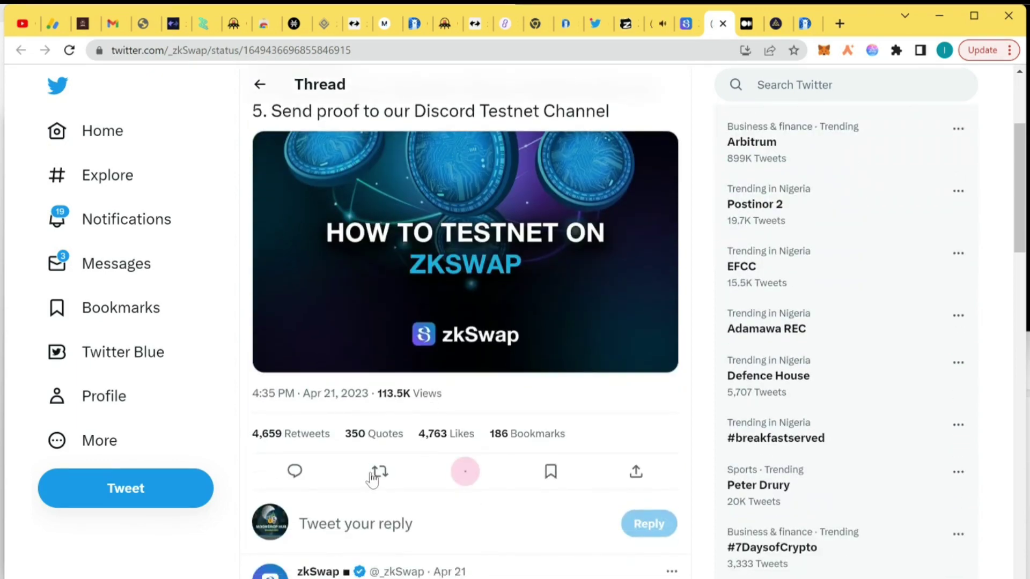
left_click(373, 477)
left_click(343, 473)
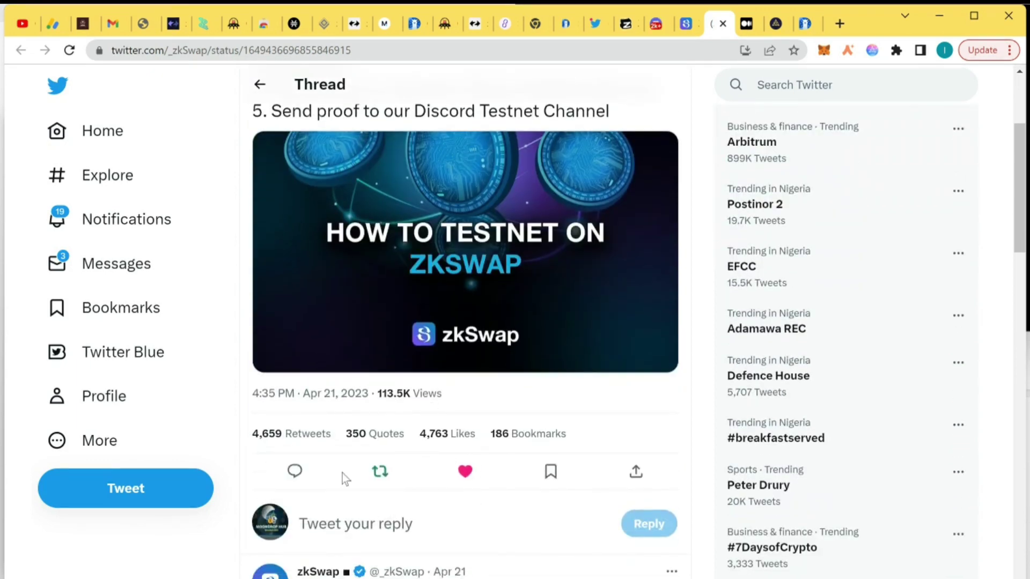
left_click(687, 24)
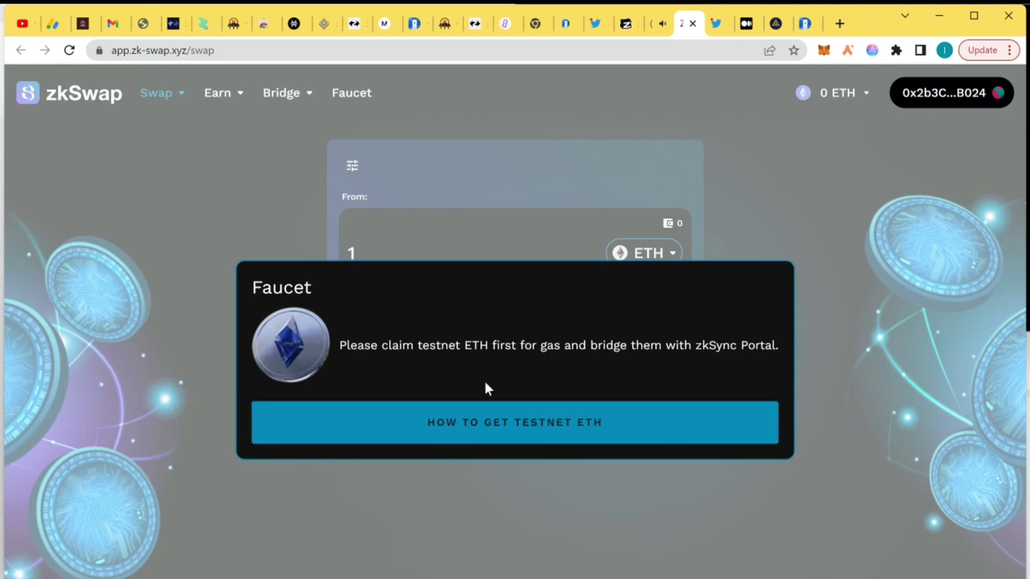
Open the Medium guide on getting testnet ETH and read through it.
left_click(496, 422)
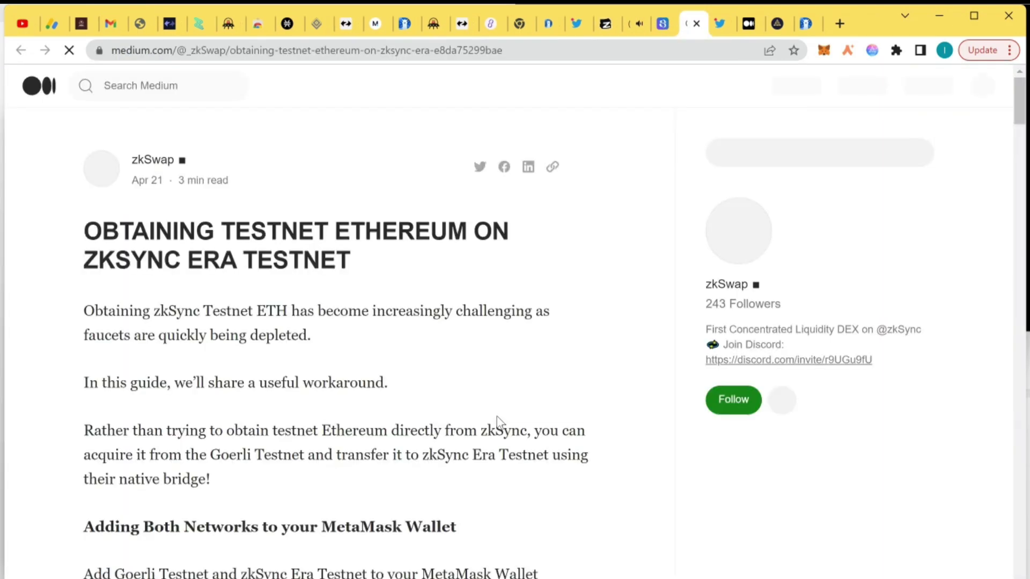
scroll(336, 322, "down", 10)
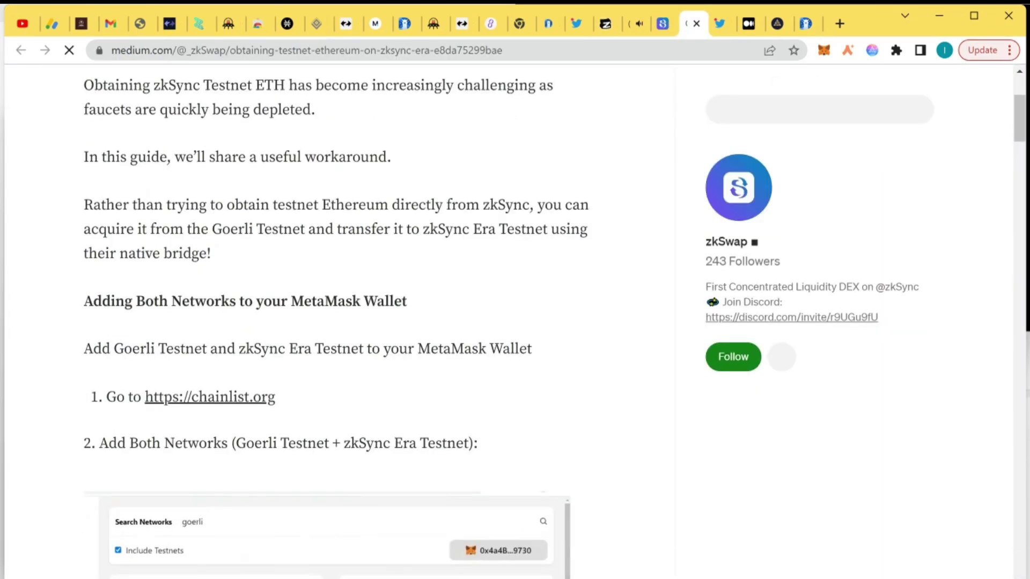
scroll(336, 321, "down", 3)
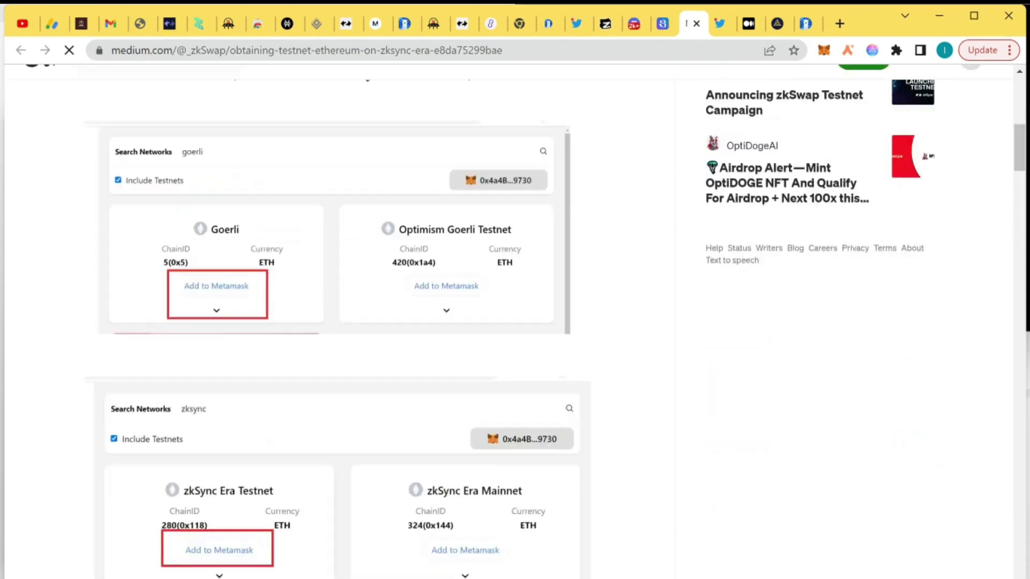
scroll(336, 321, "down", 5)
scroll(336, 321, "down", 6)
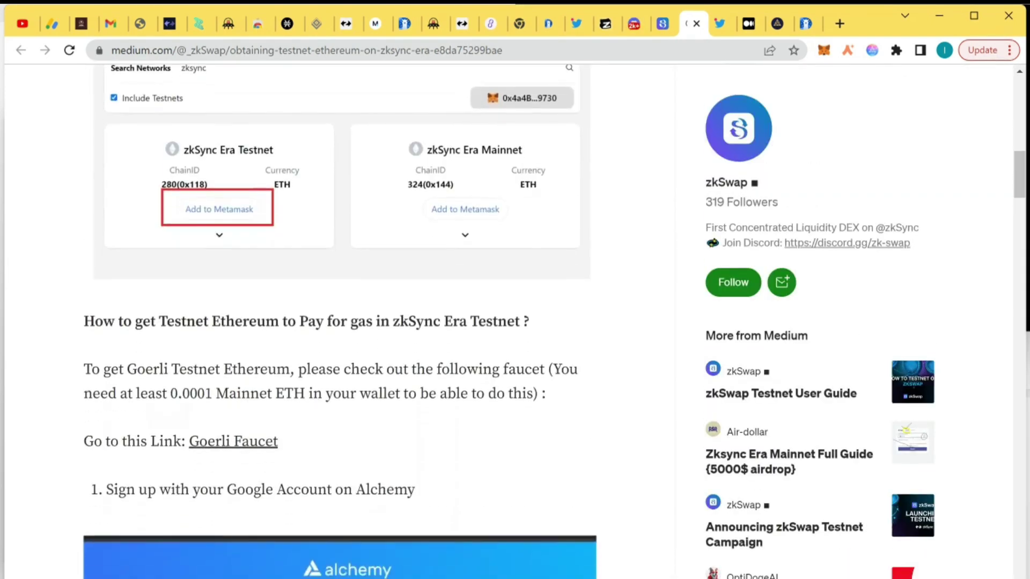
scroll(336, 321, "down", 12)
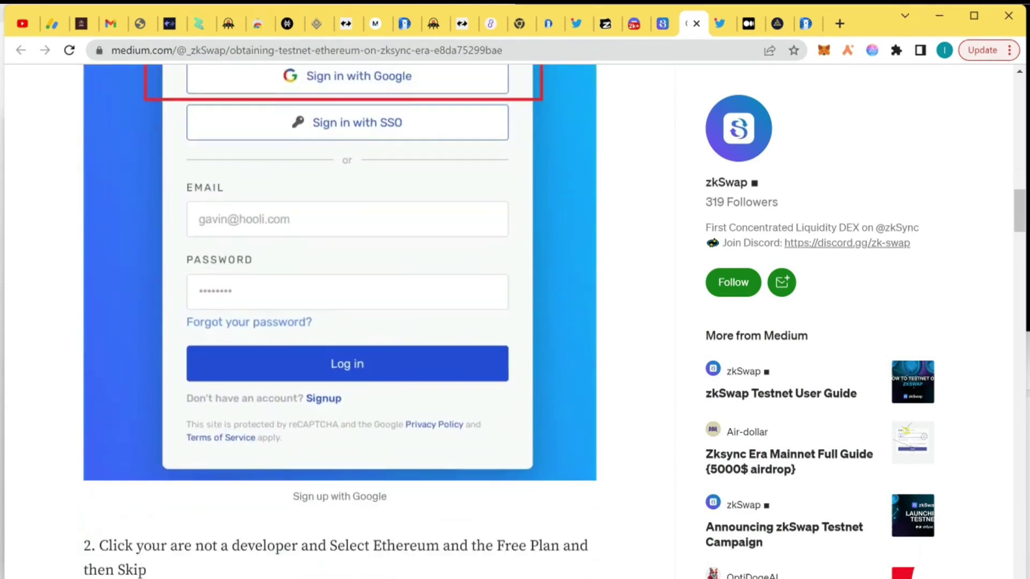
scroll(336, 322, "down", 8)
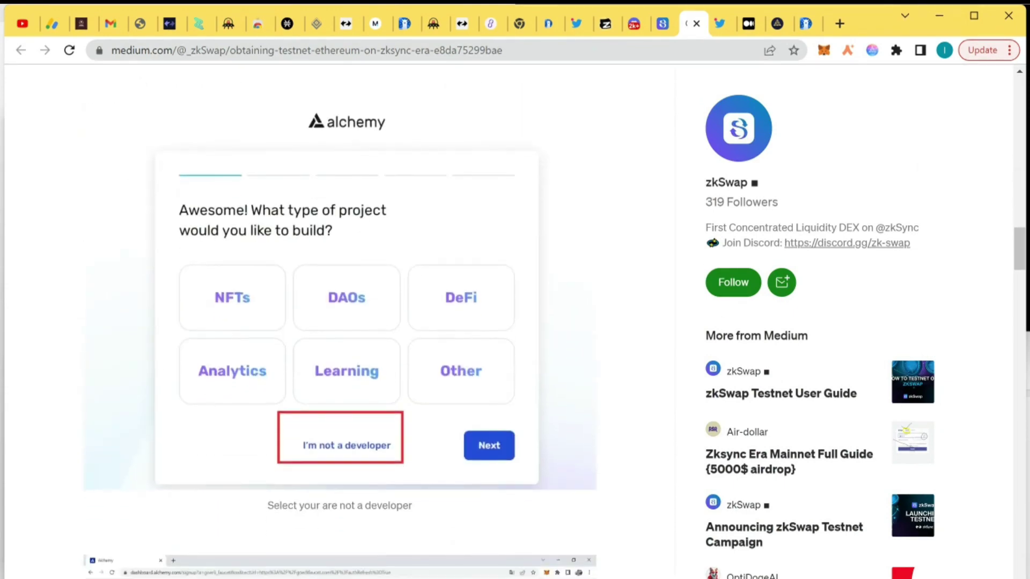
scroll(336, 322, "down", 10)
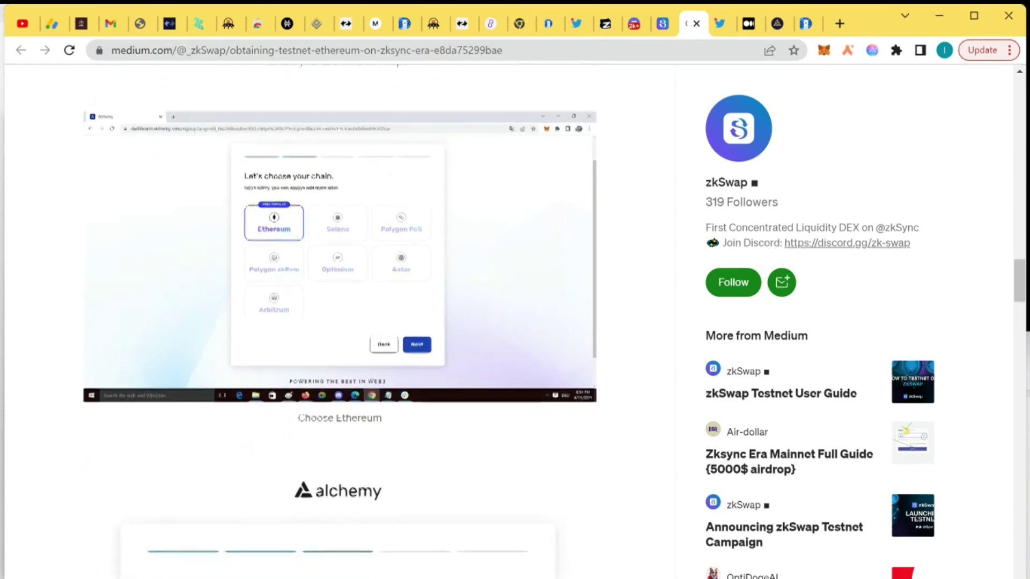
scroll(337, 322, "down", 12)
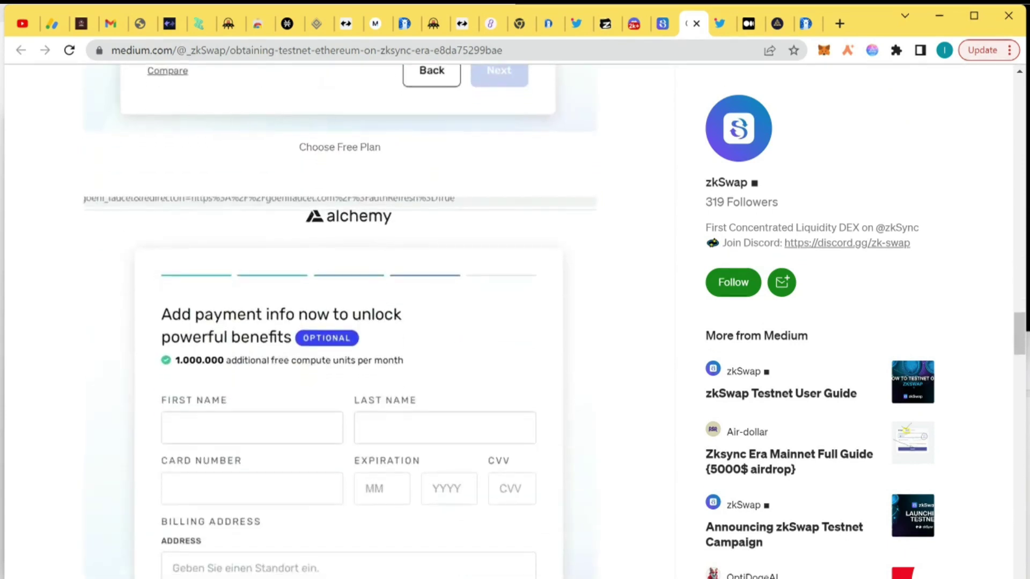
scroll(336, 321, "down", 4)
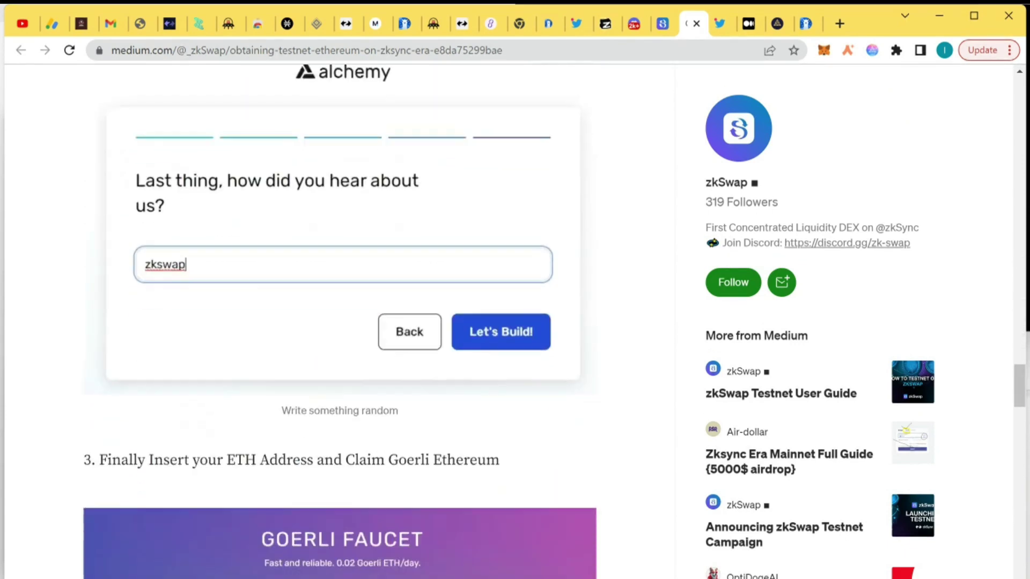
scroll(337, 322, "up", 1)
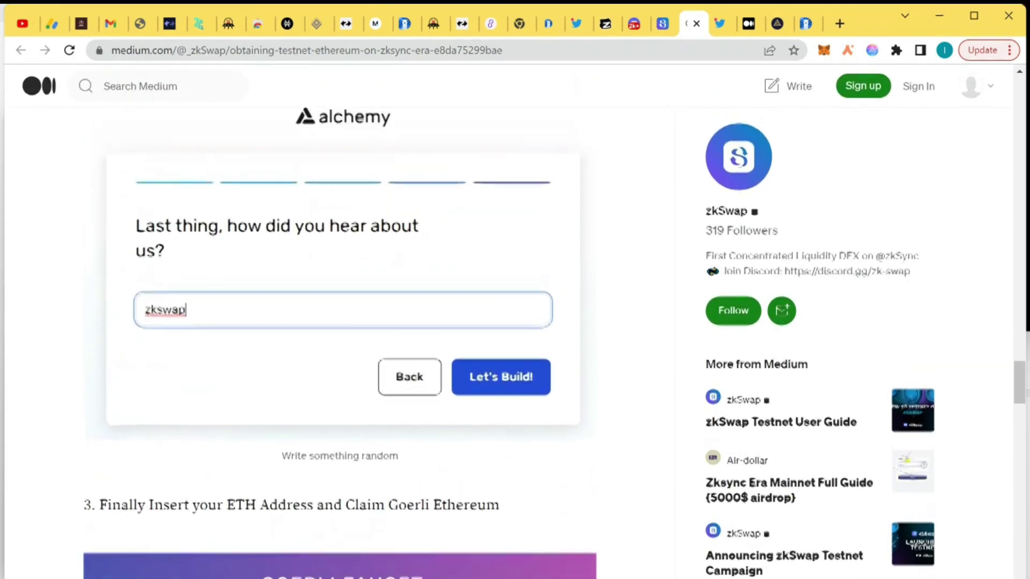
scroll(336, 322, "down", 4)
scroll(340, 322, "down", 8)
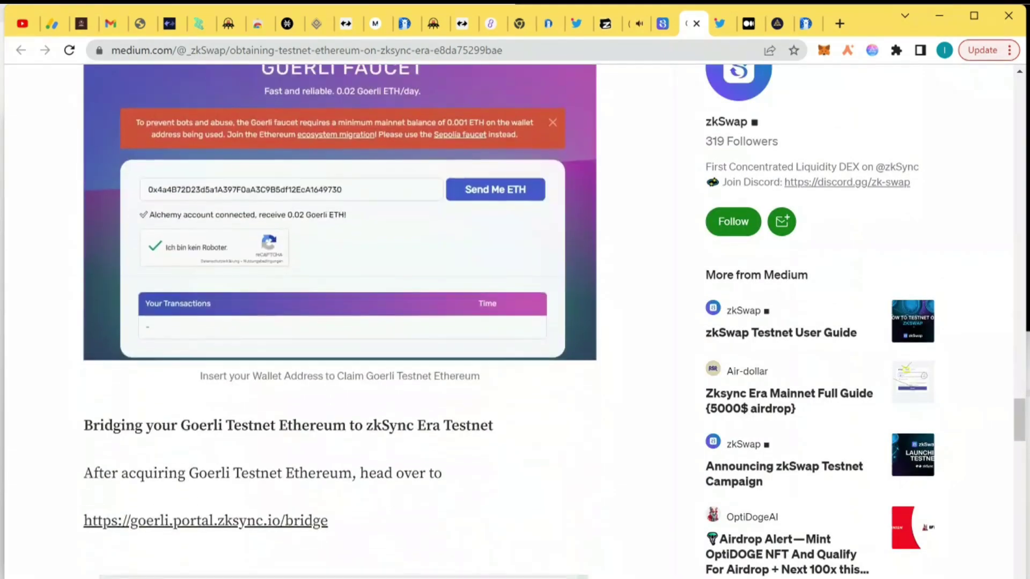
scroll(406, 244, "down", 2)
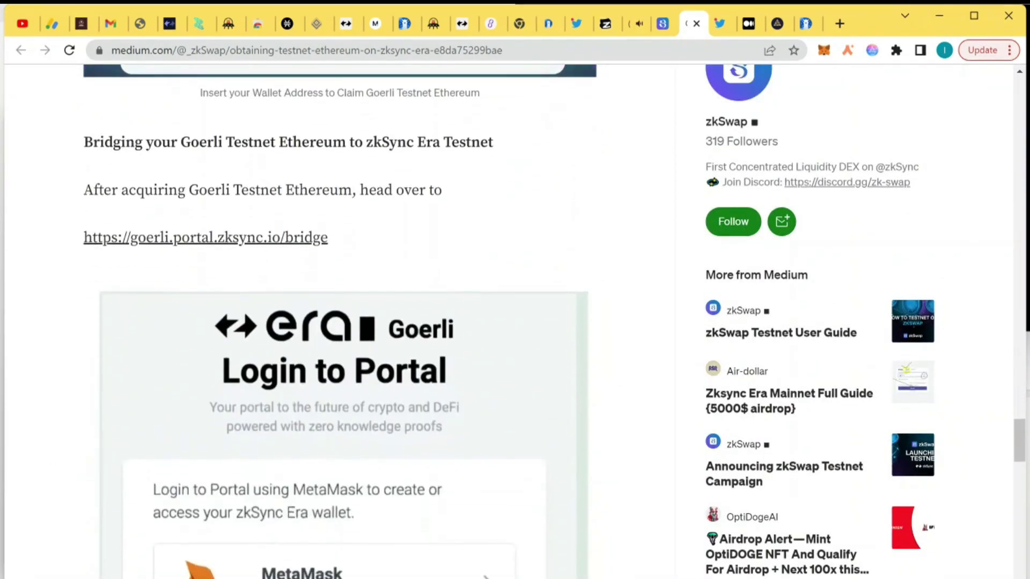
scroll(406, 244, "down", 2)
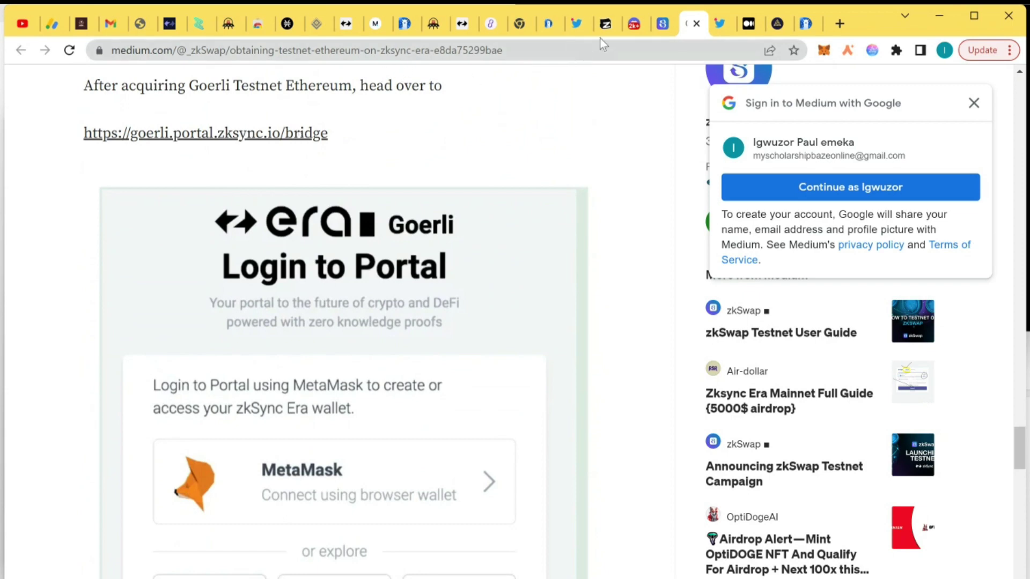
Find the guide's 'Goerli Faucet' link and open it in a new tab.
scroll(455, 220, "up", 20)
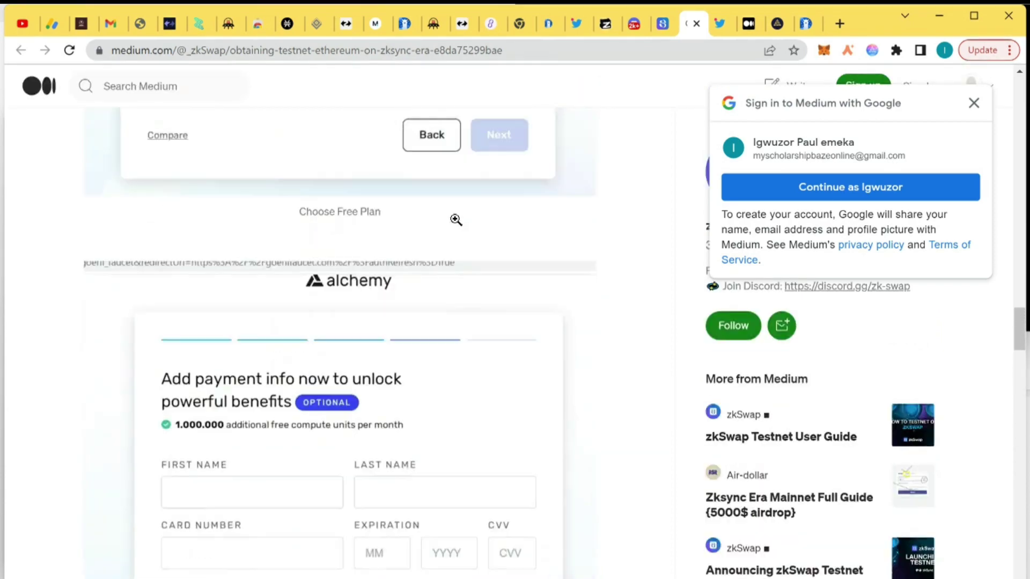
scroll(339, 332, "up", 20)
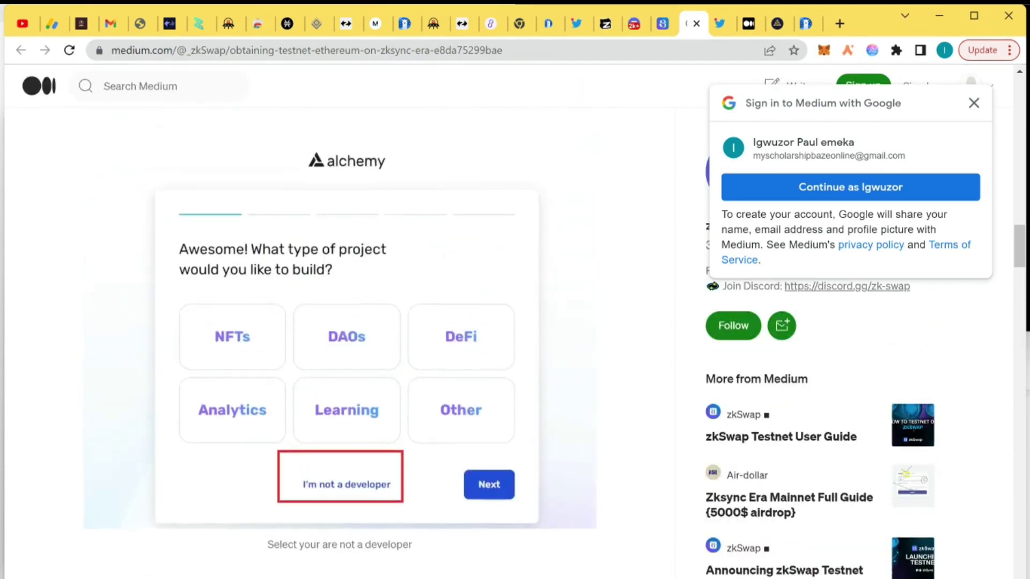
scroll(339, 322, "up", 15)
scroll(339, 322, "down", 10)
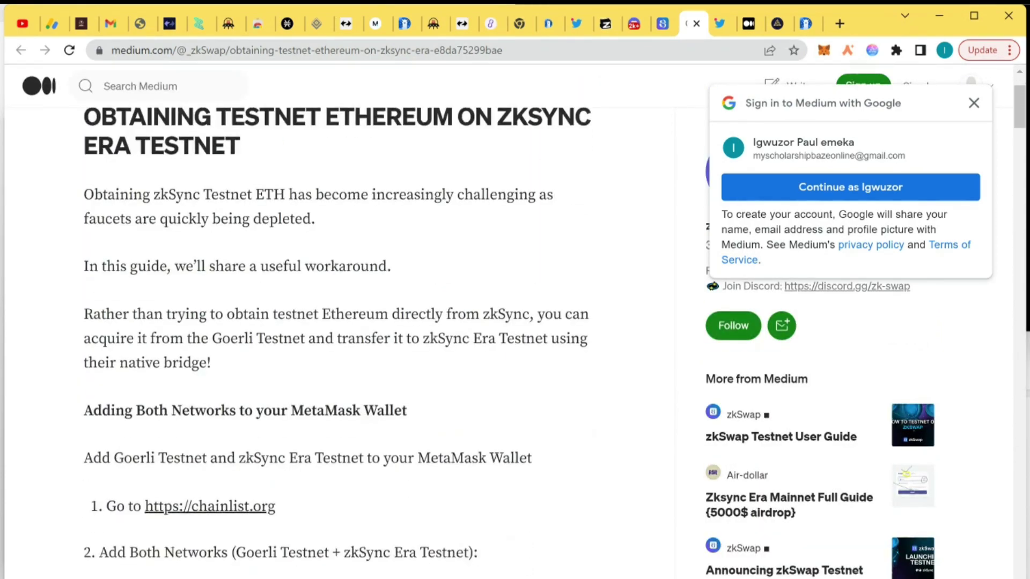
scroll(434, 241, "down", 8)
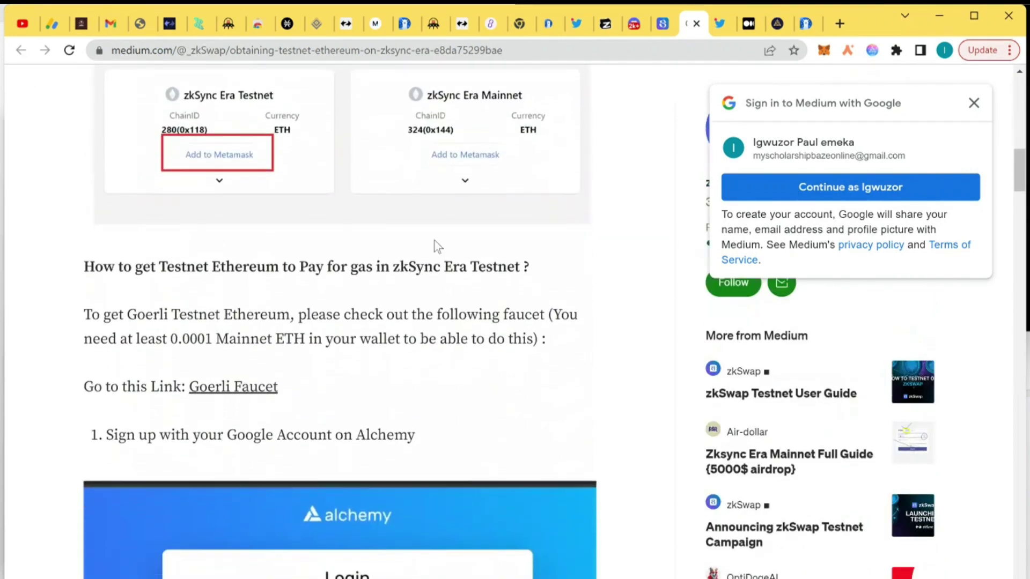
left_click(253, 383)
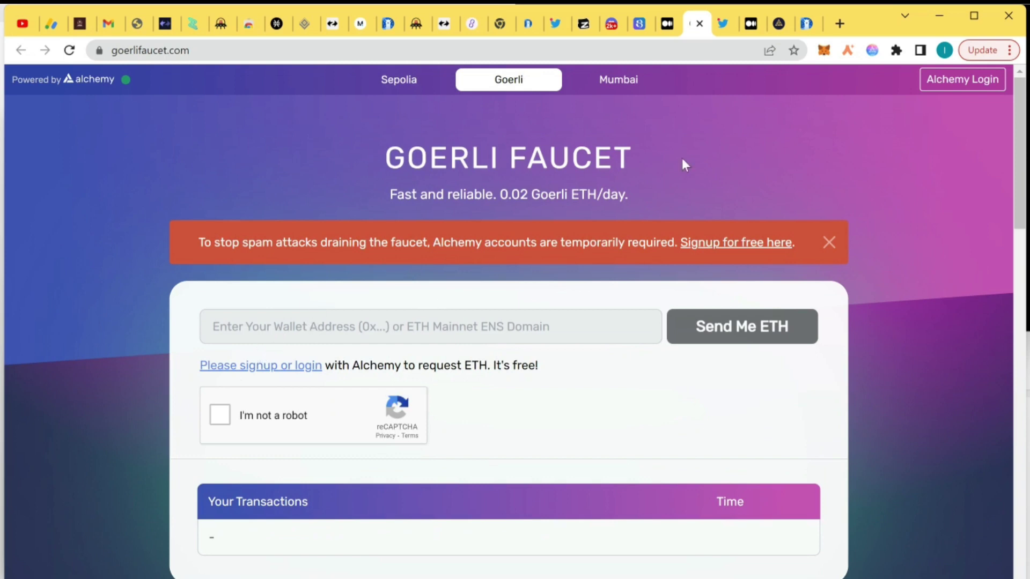
Copy the MetaMask account address and tick the Goerli Faucet's 'I'm not a robot' check.
left_click(824, 52)
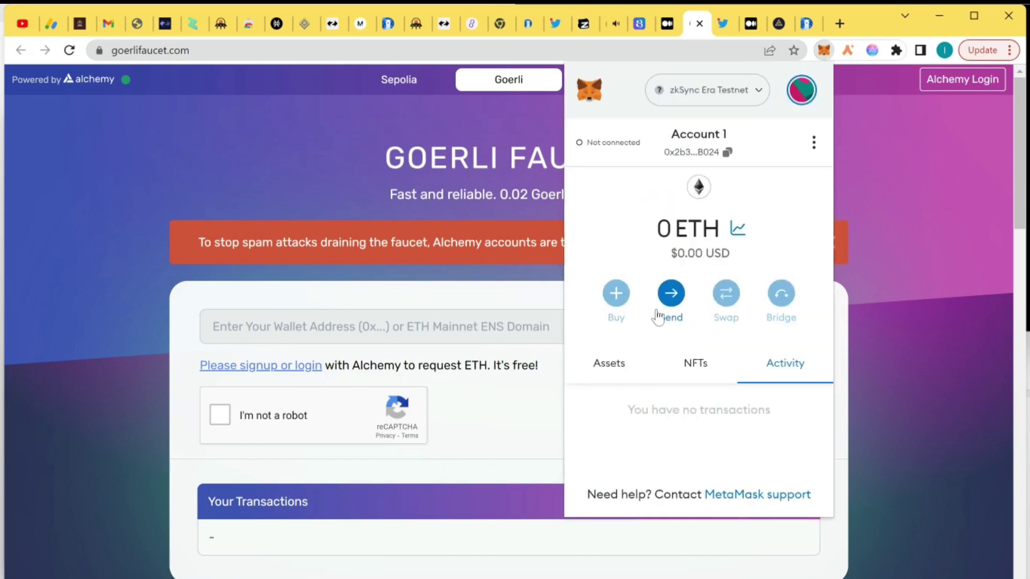
left_click(727, 153)
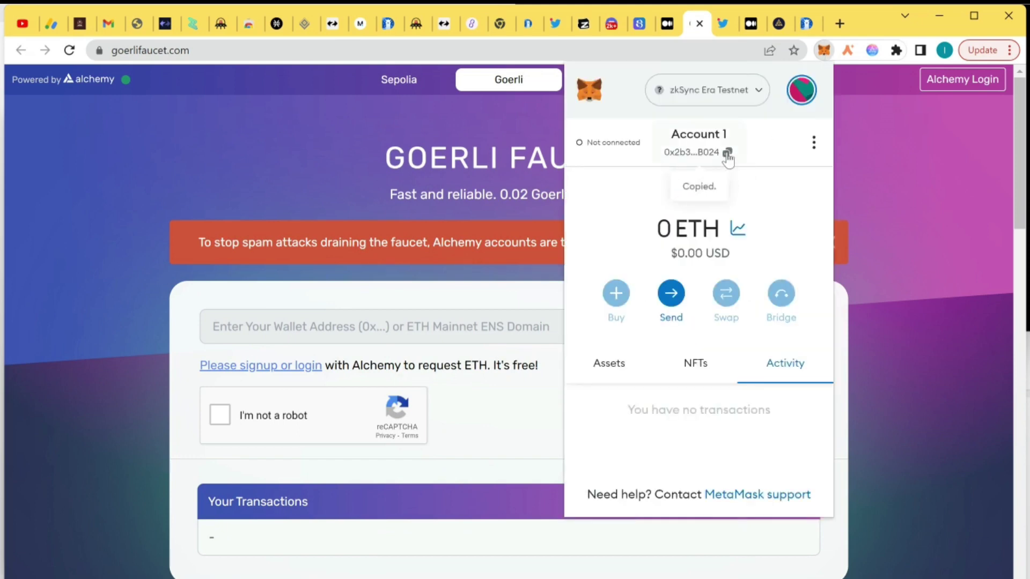
left_click(227, 418)
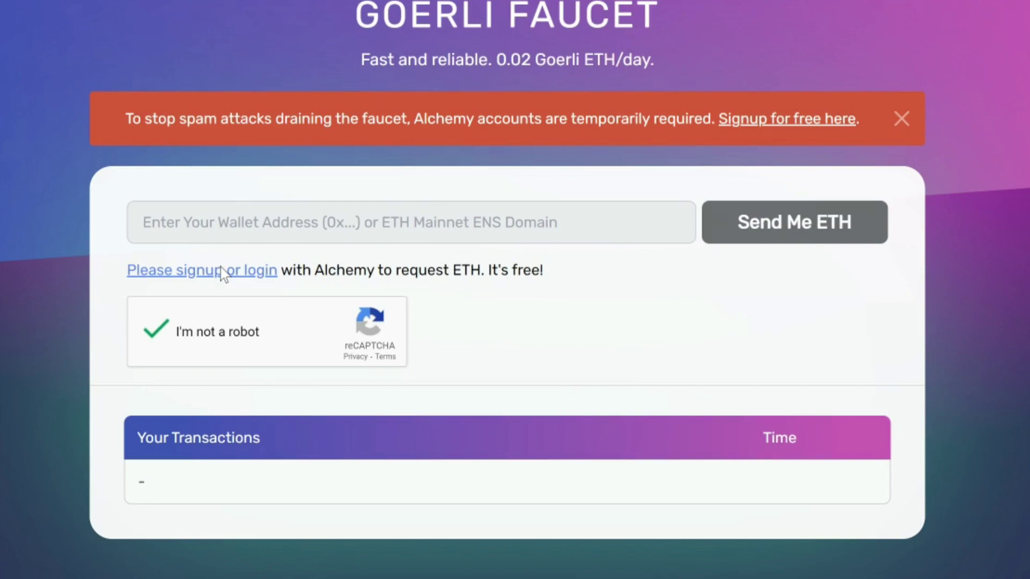
Go to Alchemy and sign in with a Google account.
left_click(220, 270)
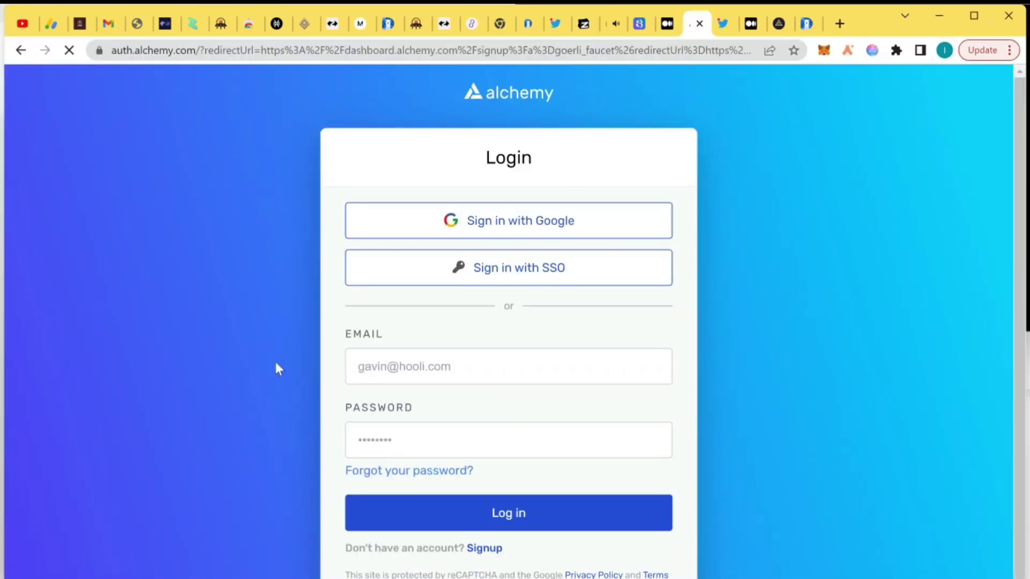
left_click(505, 214)
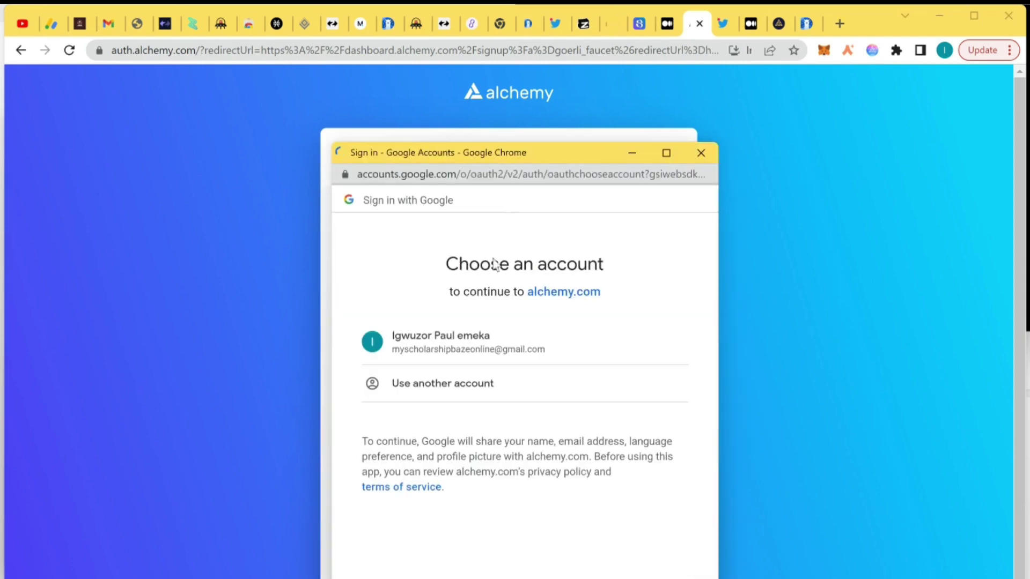
left_click(462, 352)
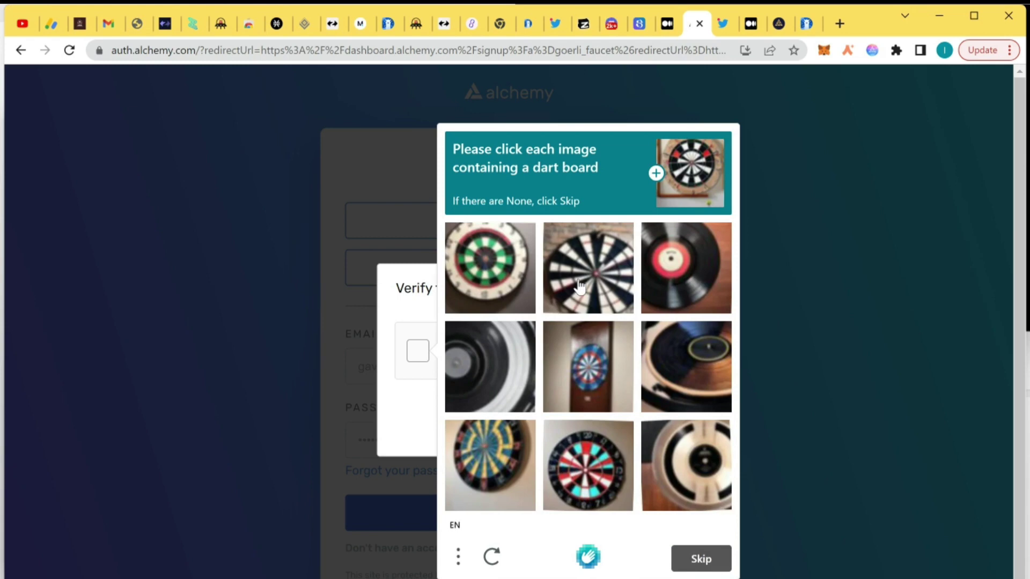
Select the five dartboard tiles in the hCaptcha puzzle and verify.
left_click(566, 365)
left_click(588, 271)
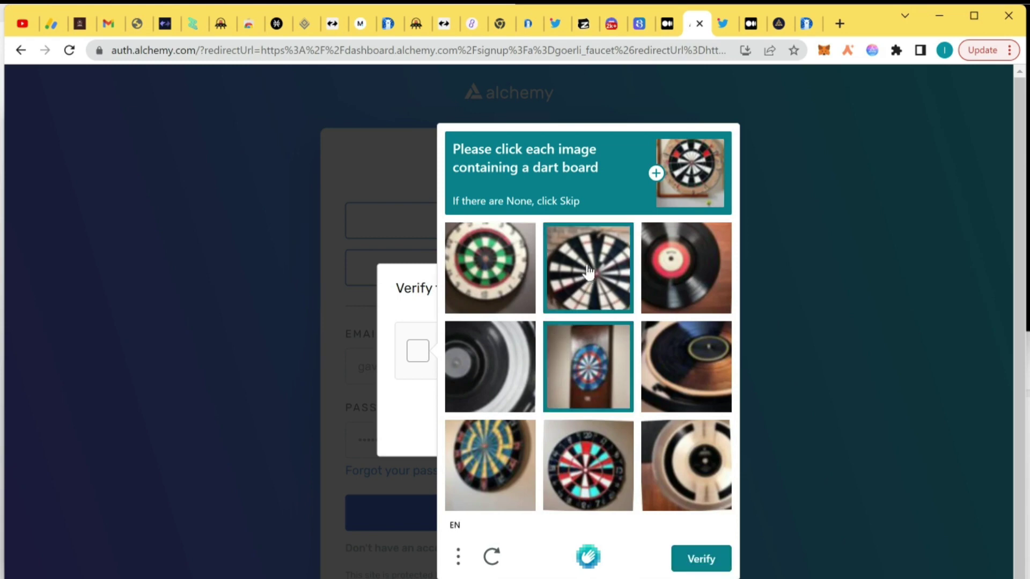
left_click(491, 466)
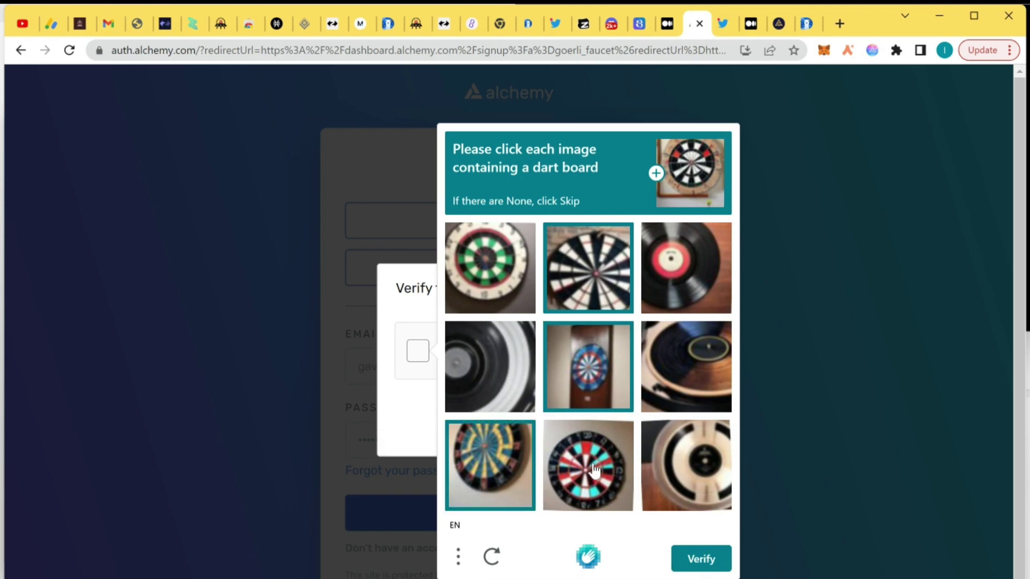
left_click(590, 472)
left_click(483, 250)
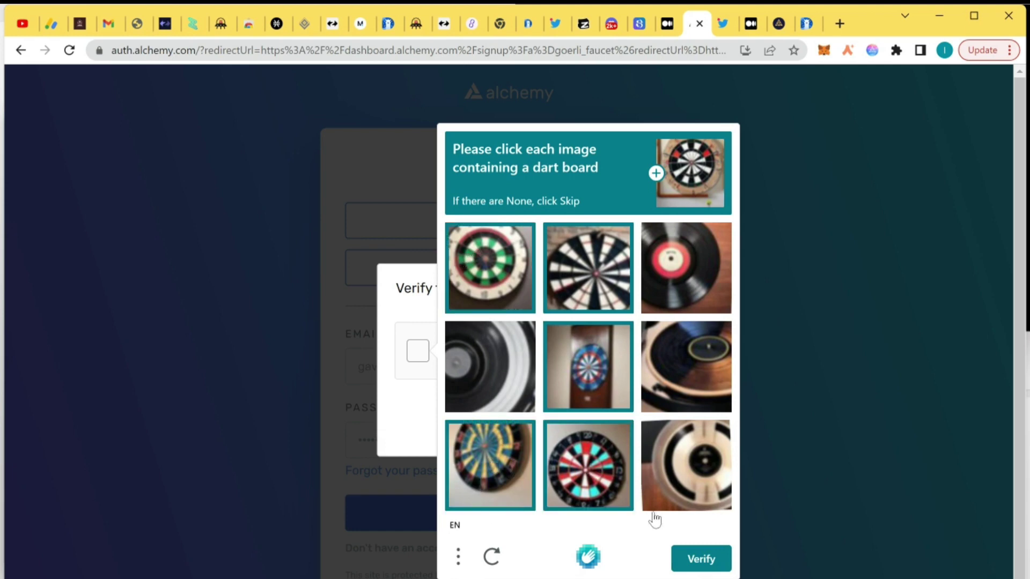
left_click(701, 559)
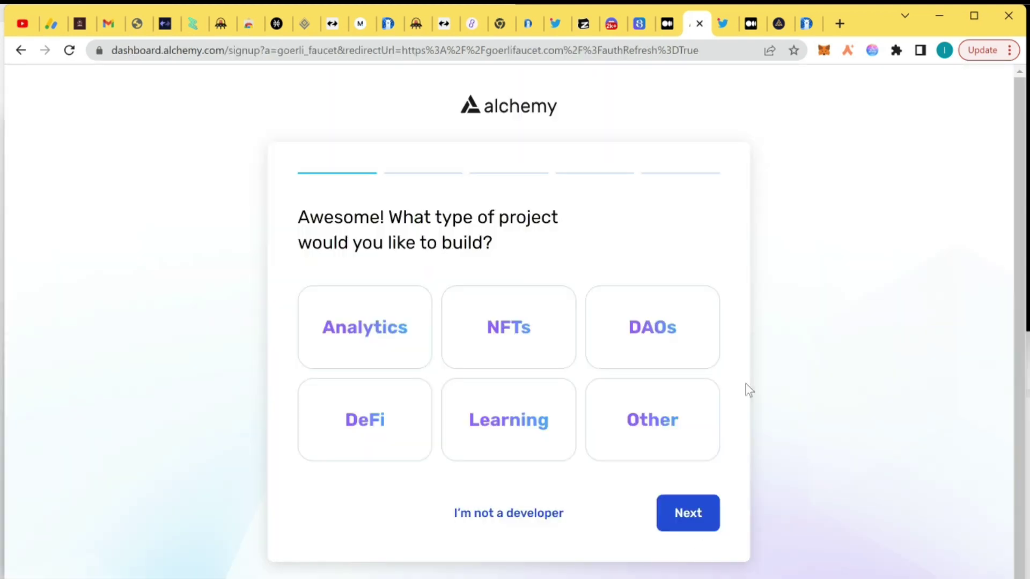
Choose 'I'm not a developer' for project type and look over the chain options.
left_click(557, 515)
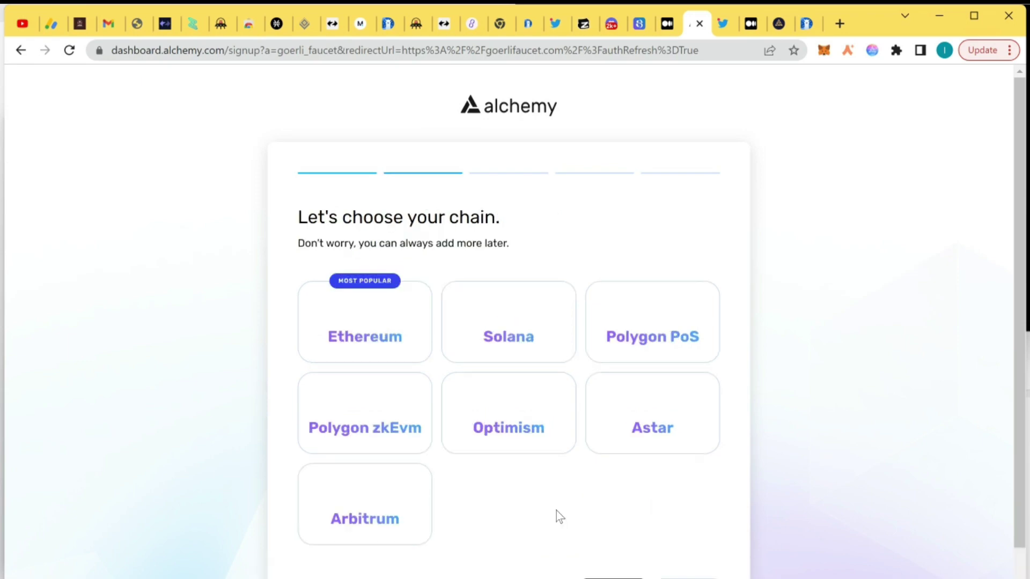
scroll(633, 577, "down", 2)
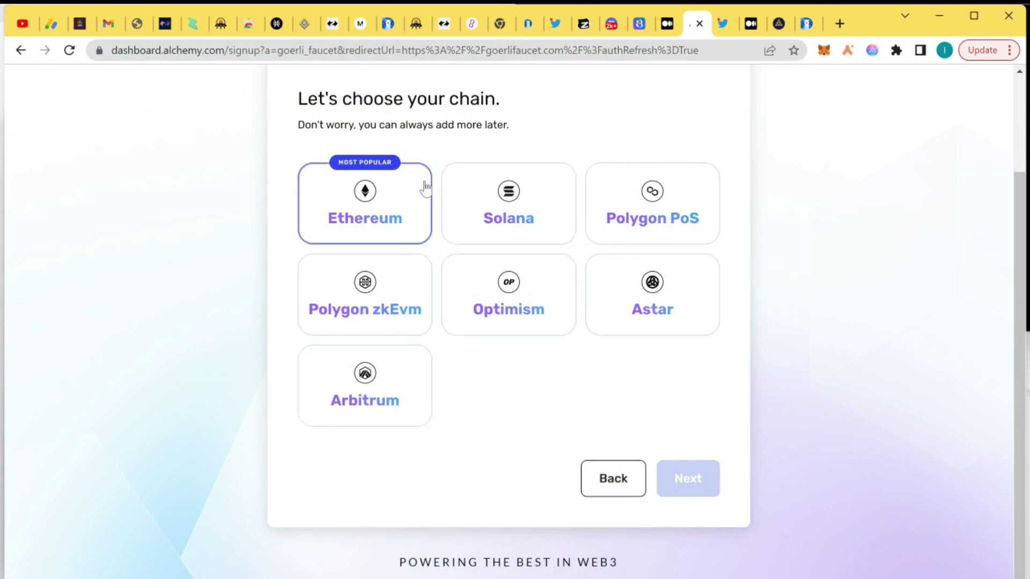
scroll(453, 123, "up", 2)
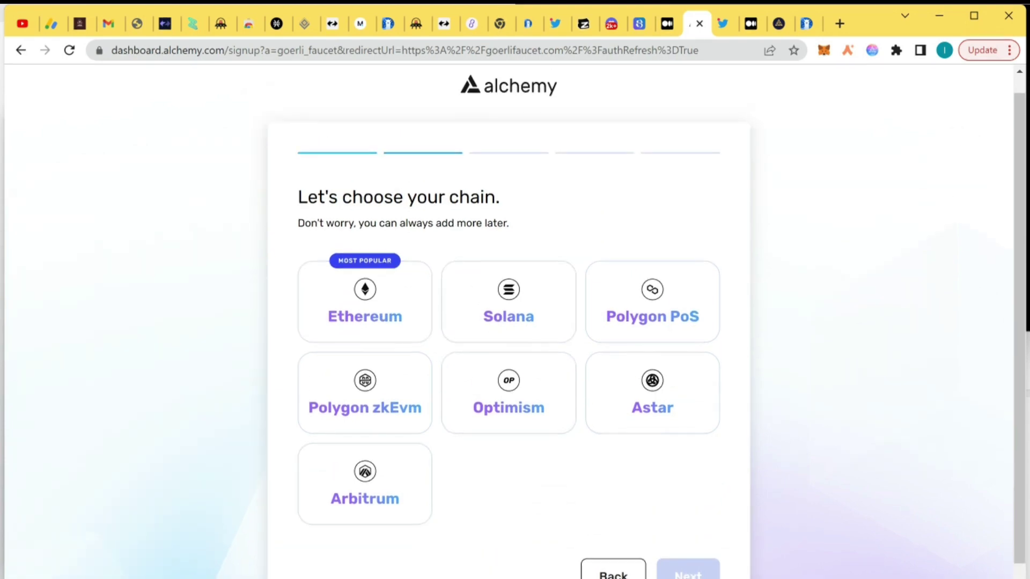
scroll(450, 115, "down", 2)
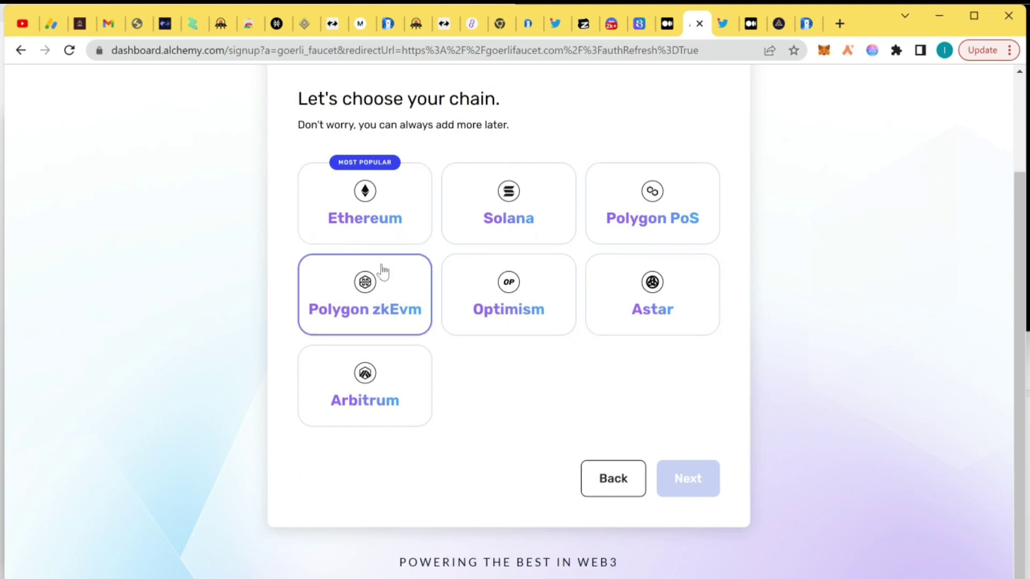
Return to the Medium guide and scroll to its remaining Alchemy onboarding screenshots.
left_click(670, 22)
scroll(339, 322, "down", 20)
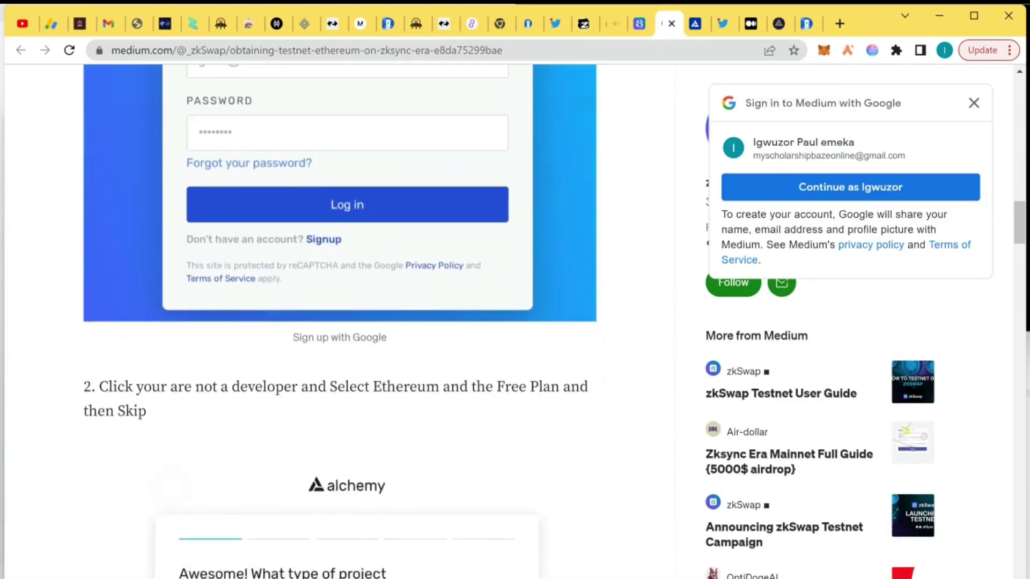
scroll(339, 322, "down", 8)
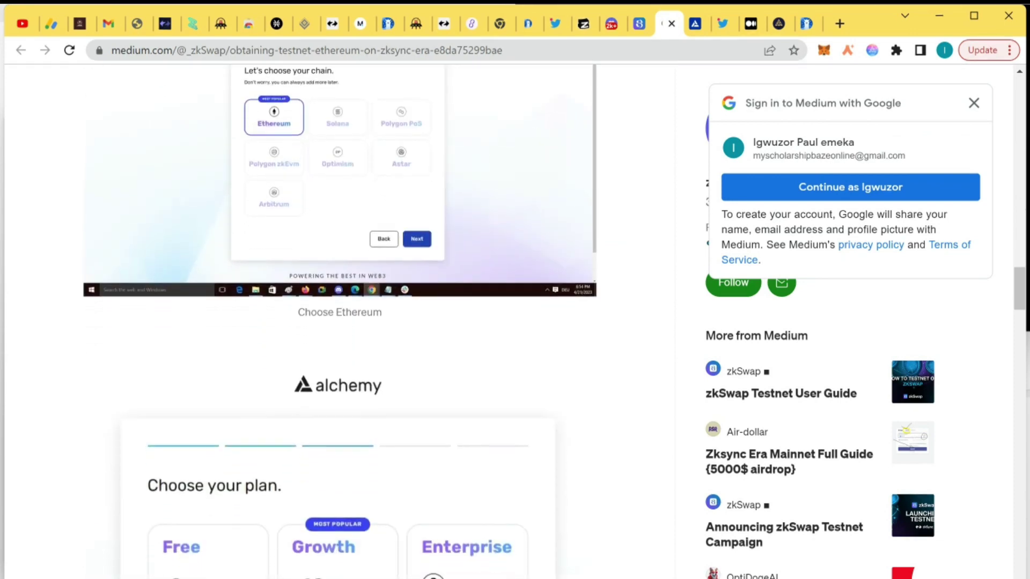
scroll(339, 322, "down", 15)
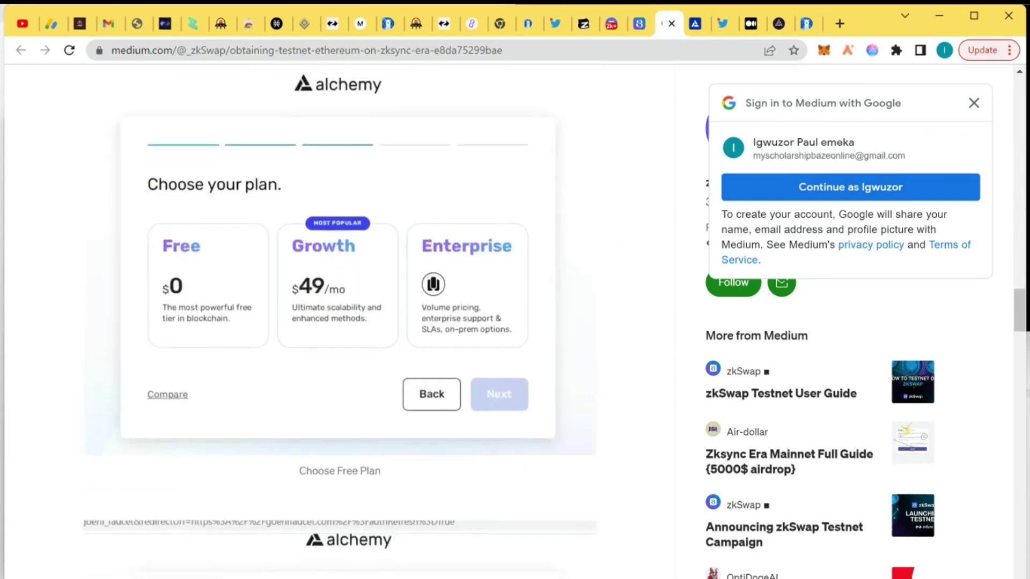
scroll(340, 322, "down", 10)
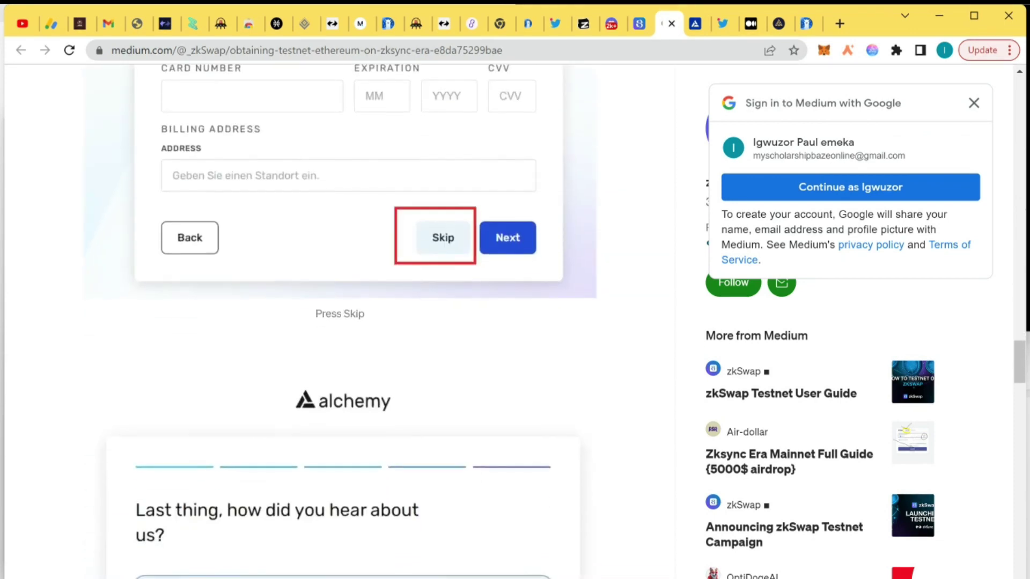
Back in Alchemy sign-up, choose Ethereum as the chain and the Free plan.
left_click(699, 23)
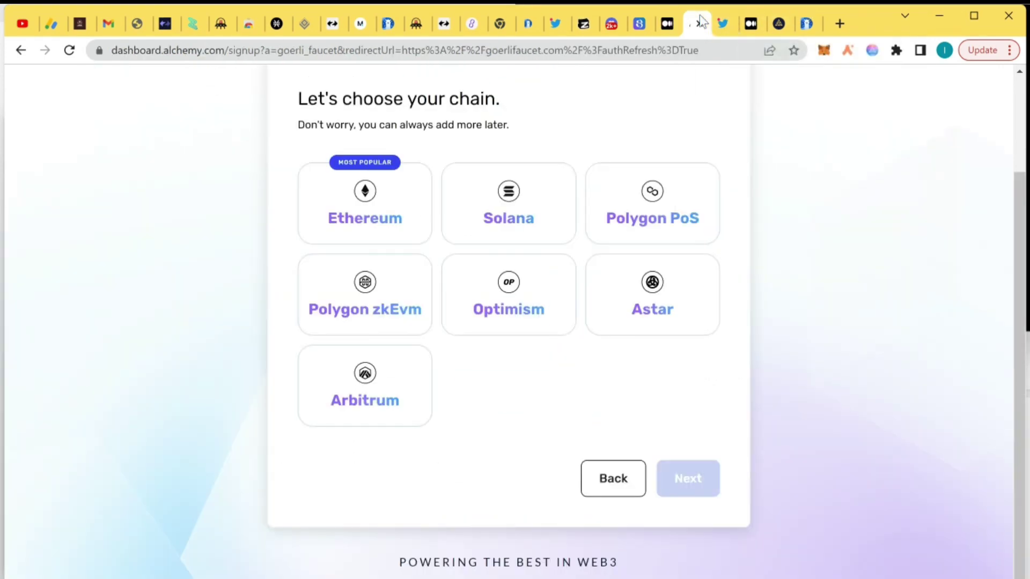
left_click(358, 234)
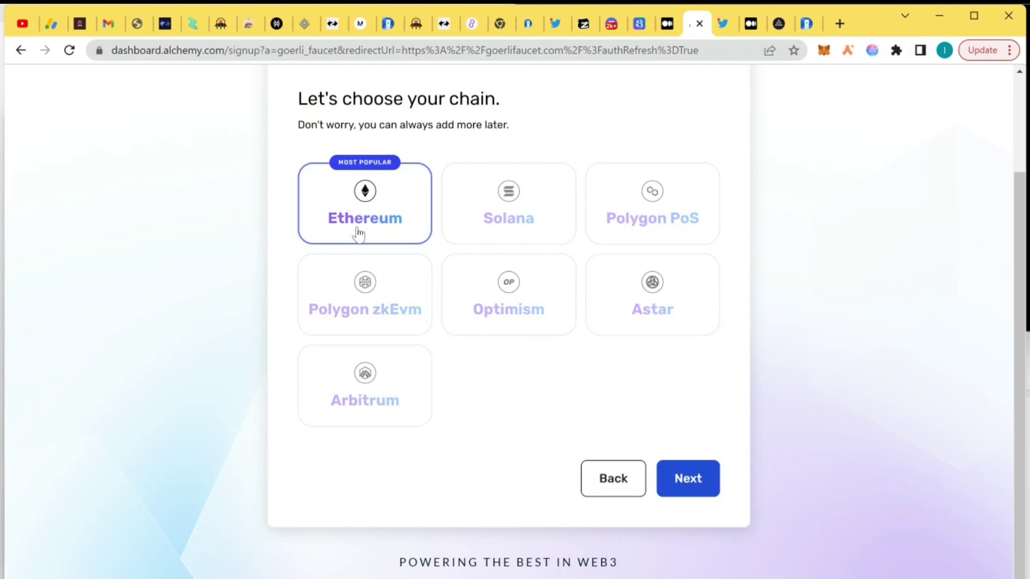
left_click(688, 478)
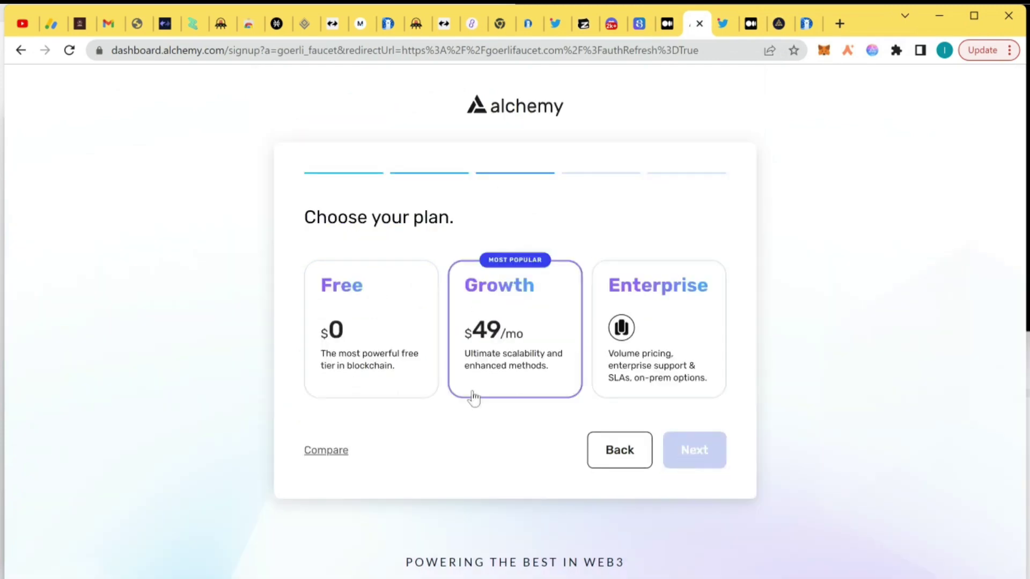
left_click(364, 360)
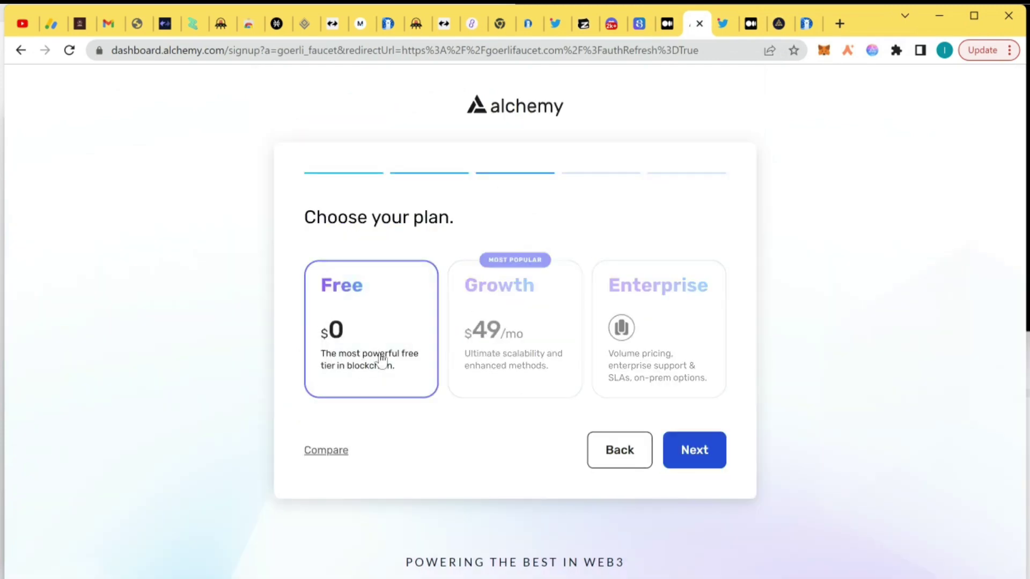
left_click(695, 452)
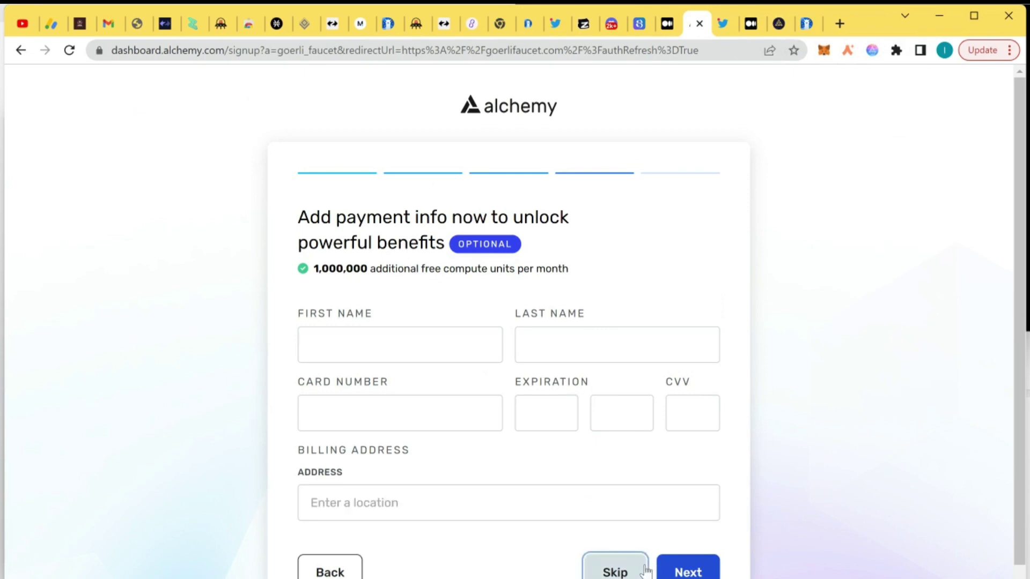
Skip the payment details, enter 'zkswap' as the referral answer, and finish sign-up.
left_click(645, 570)
type("zkswa")
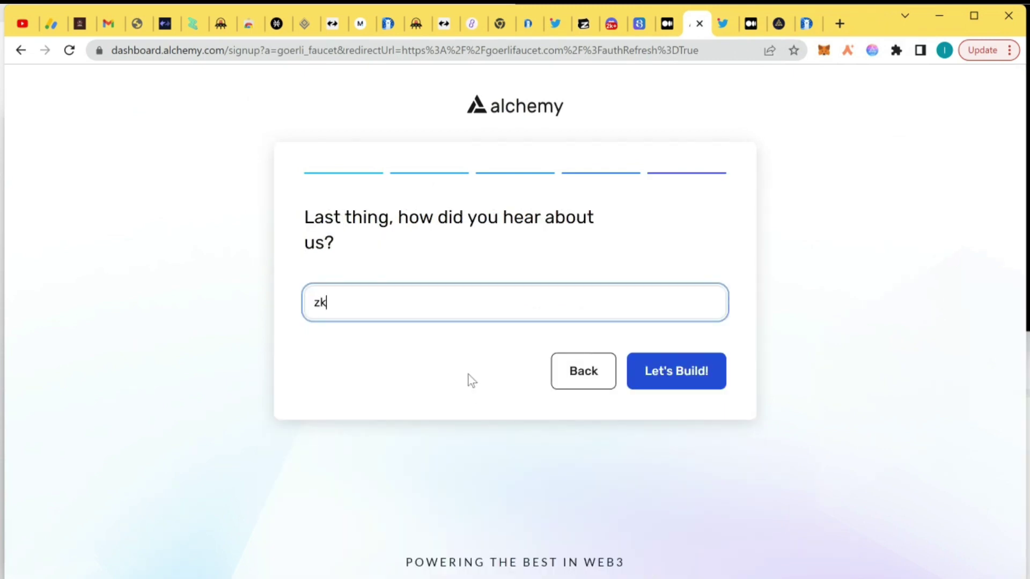
type("p")
left_click(691, 376)
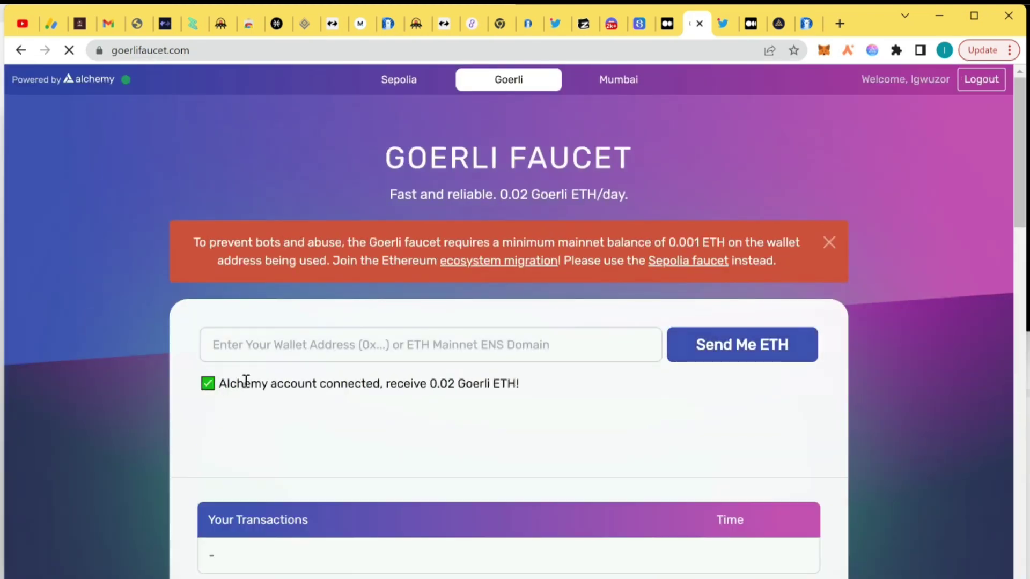
Paste the wallet address into the Goerli Faucet, pass the reCAPTCHA, and request test ETH.
left_click(294, 346)
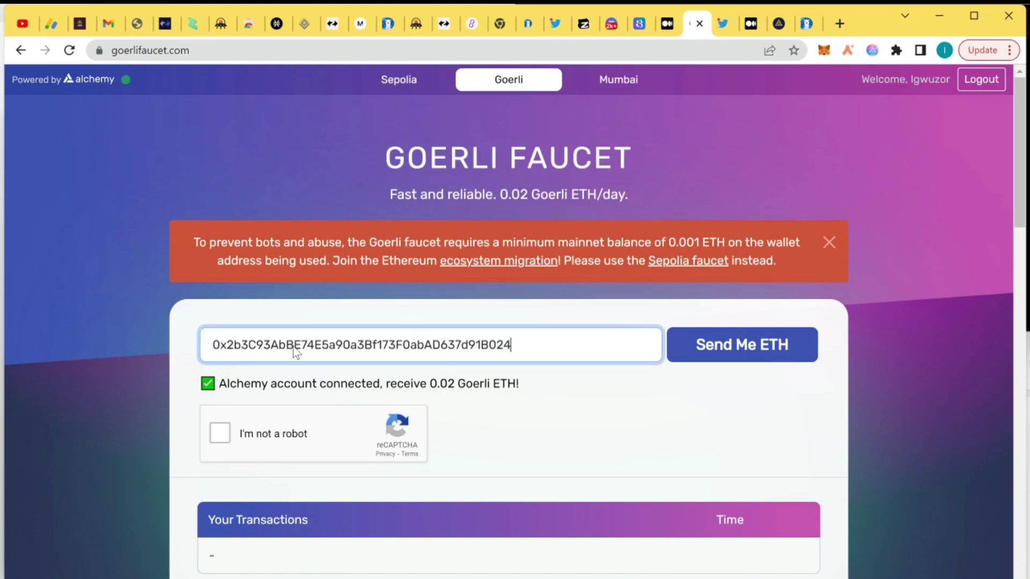
left_click(219, 433)
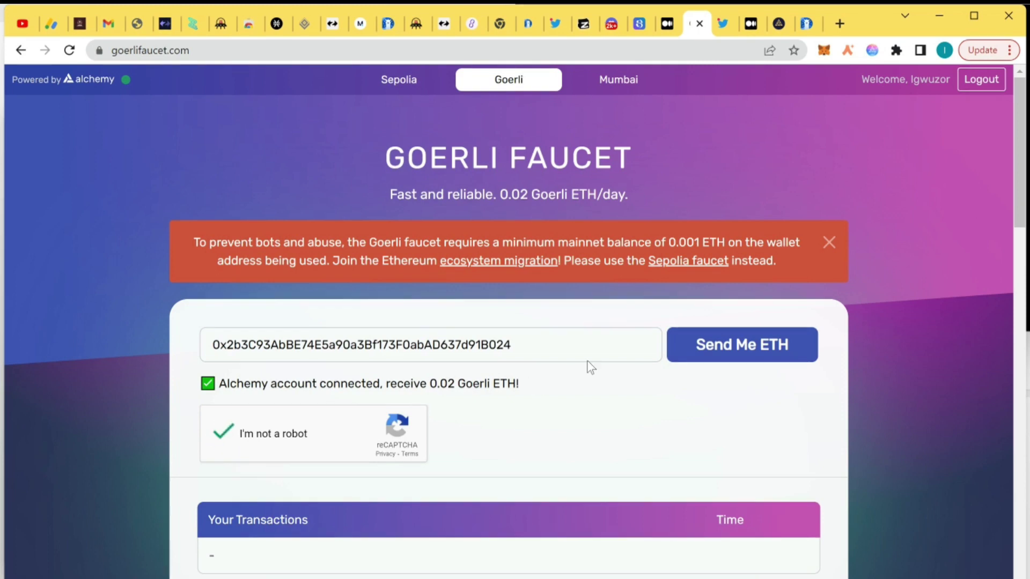
left_click(740, 345)
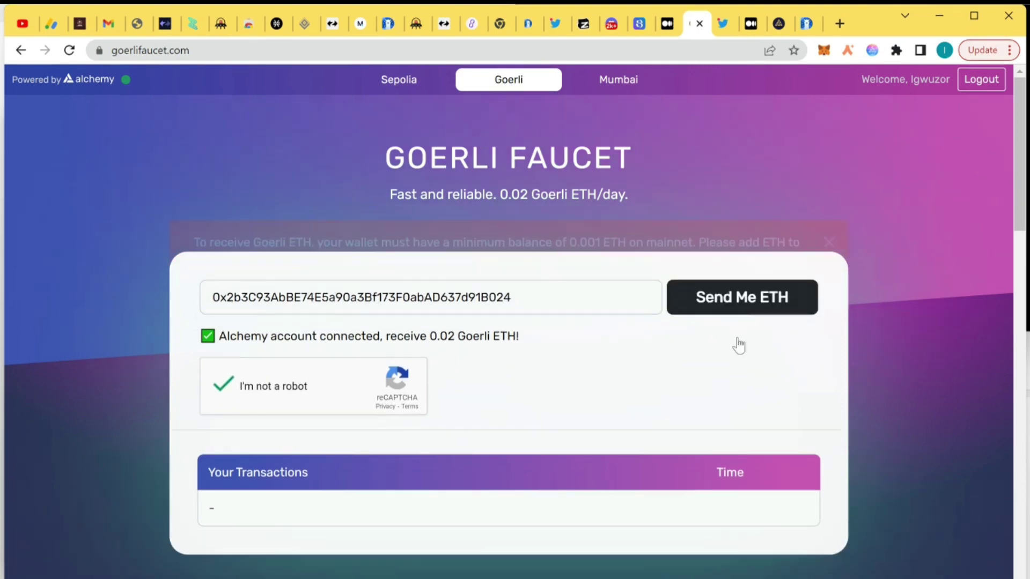
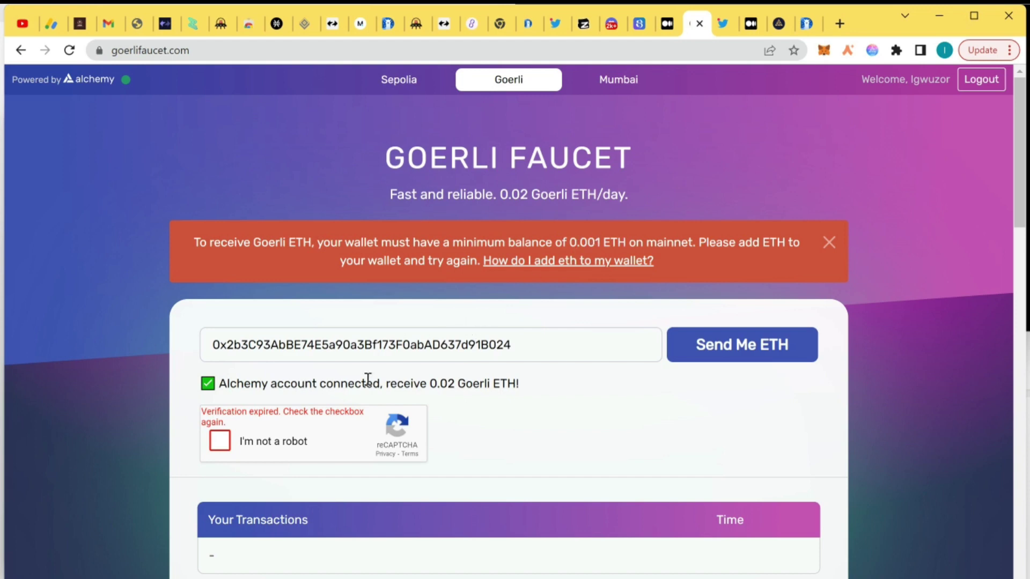
Pass the reCAPTCHA, claim 0.02 Goerli ETH from the Alchemy faucet, and return to Medium.
left_click(218, 445)
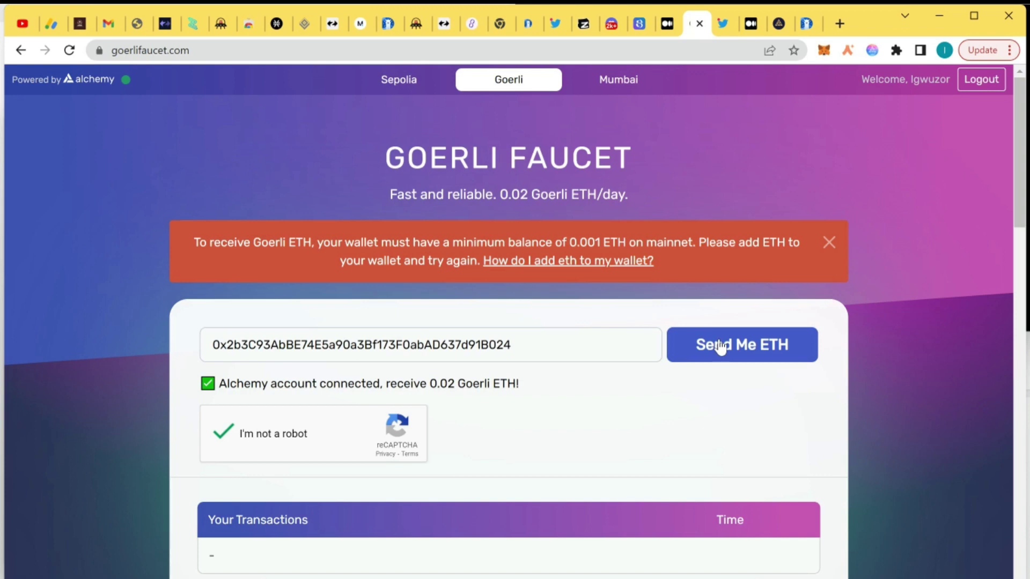
left_click(759, 349)
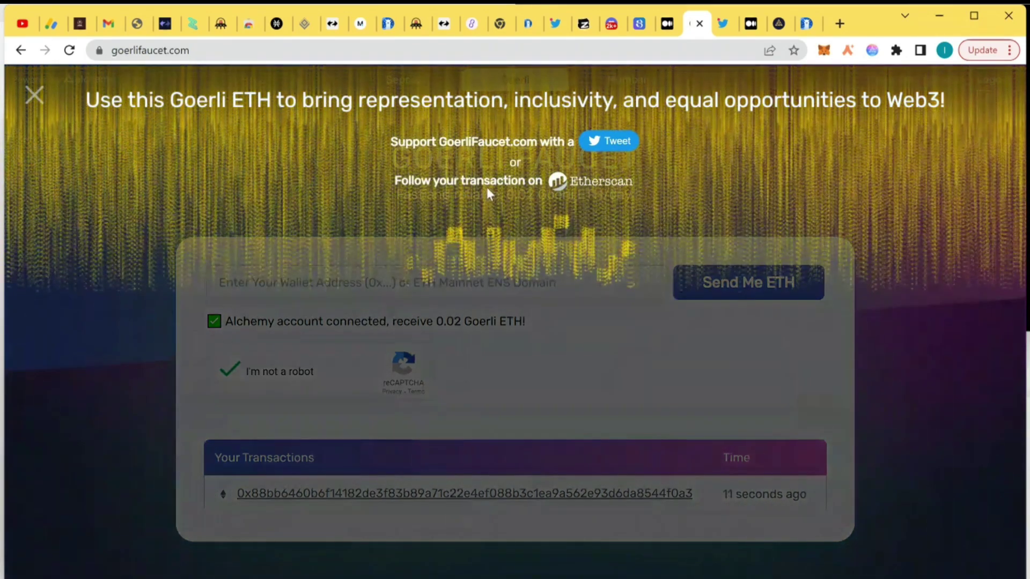
left_click(664, 20)
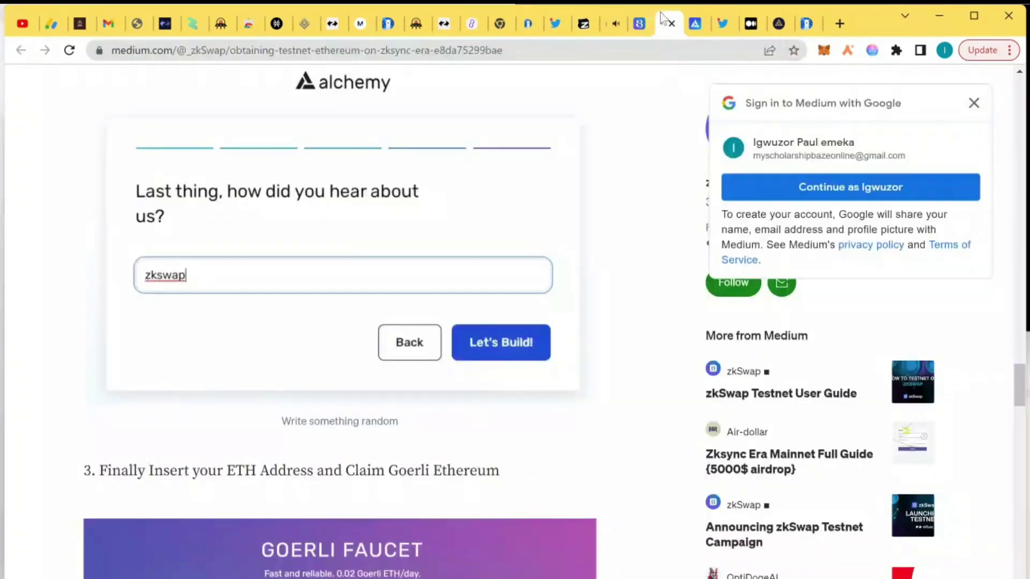
Follow the guide's goerli.portal.zksync.io/bridge link to the bridge portal.
scroll(339, 322, "down", 15)
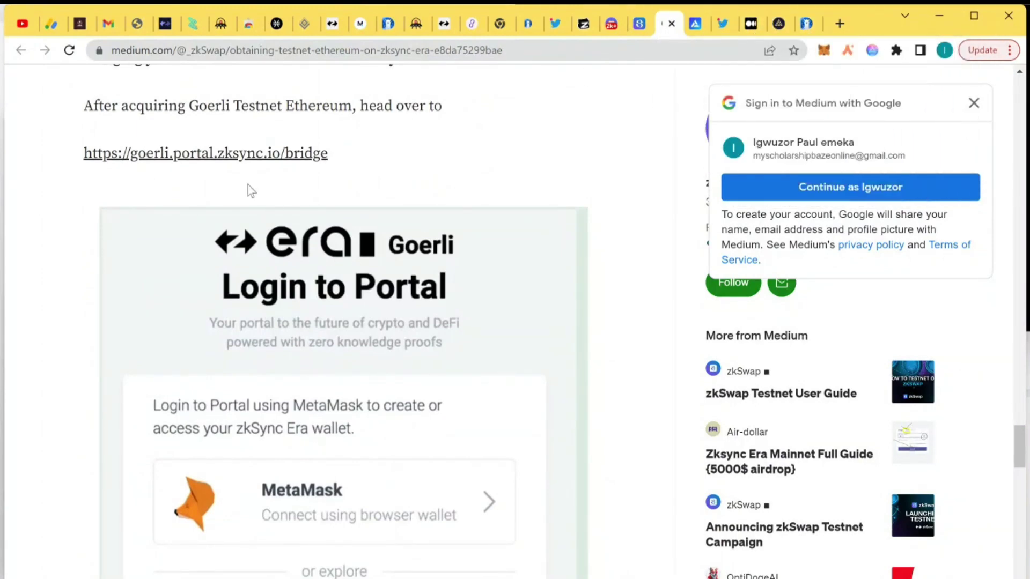
left_click(236, 157)
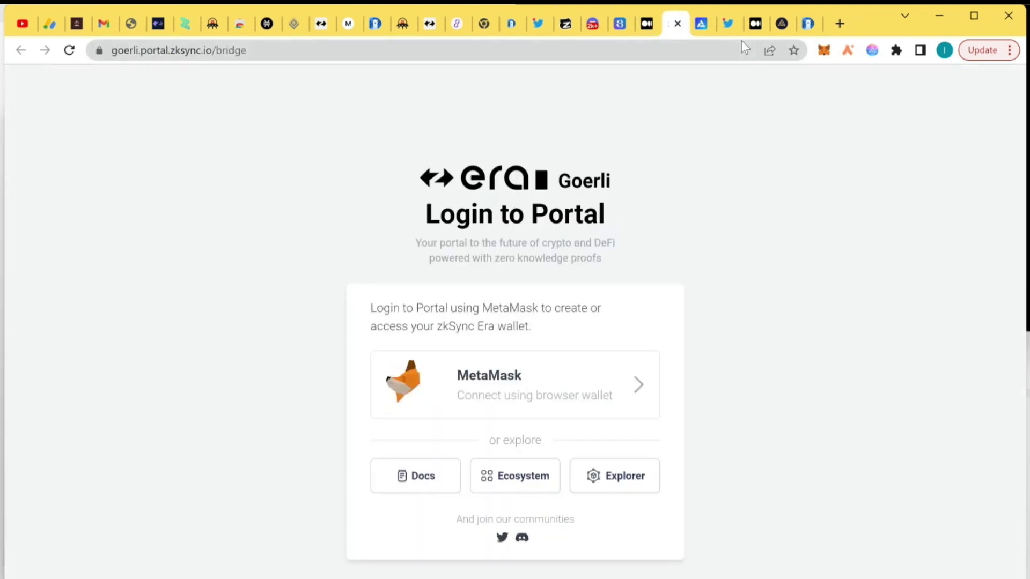
Connect MetaMask Account 1 to the zkSync Era Portal.
left_click(546, 396)
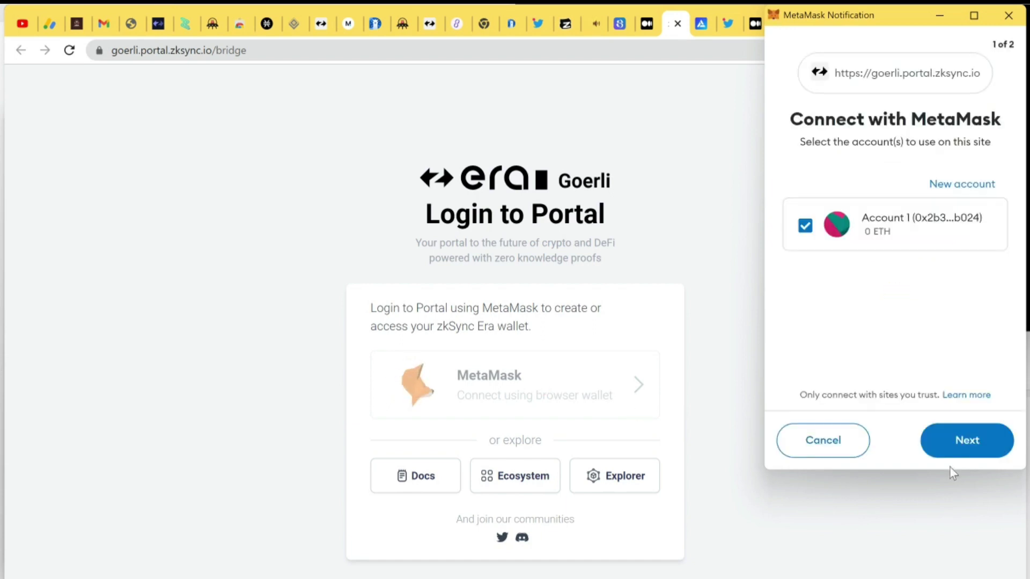
left_click(968, 451)
left_click(957, 441)
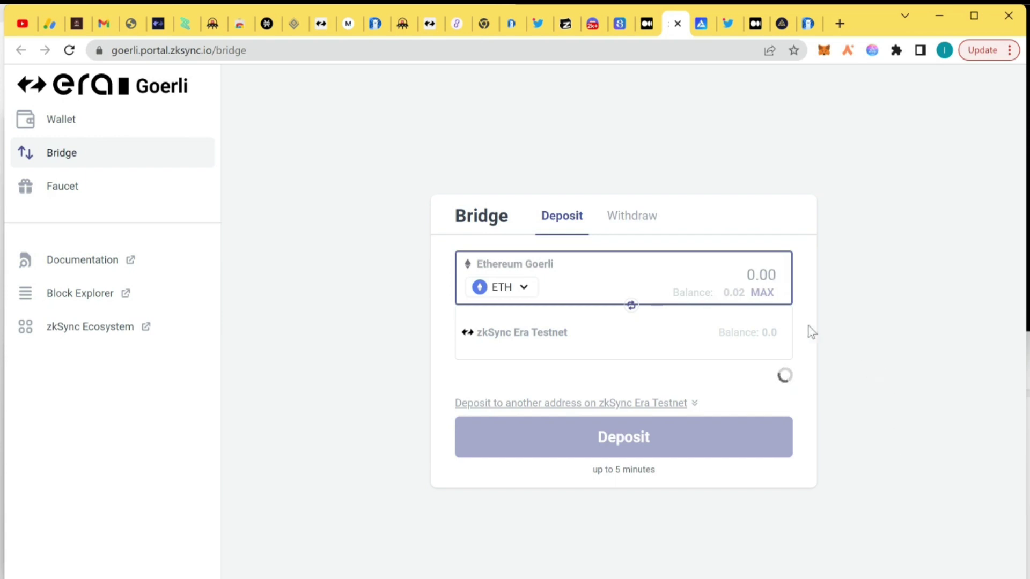
Enter 0.01 ETH and attempt the deposit, which fails on the fee.
type("0.01")
left_click(647, 318)
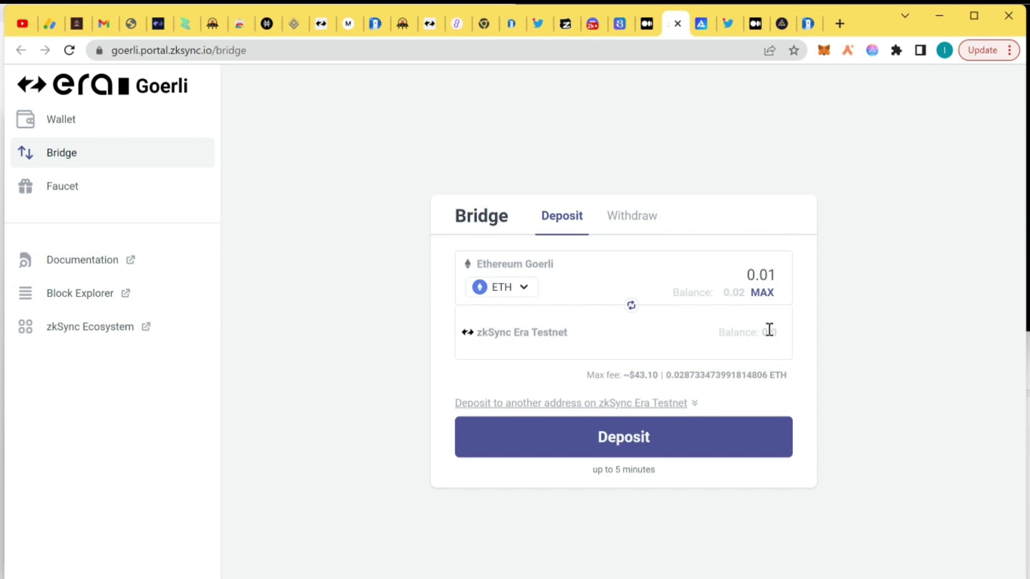
left_click(637, 450)
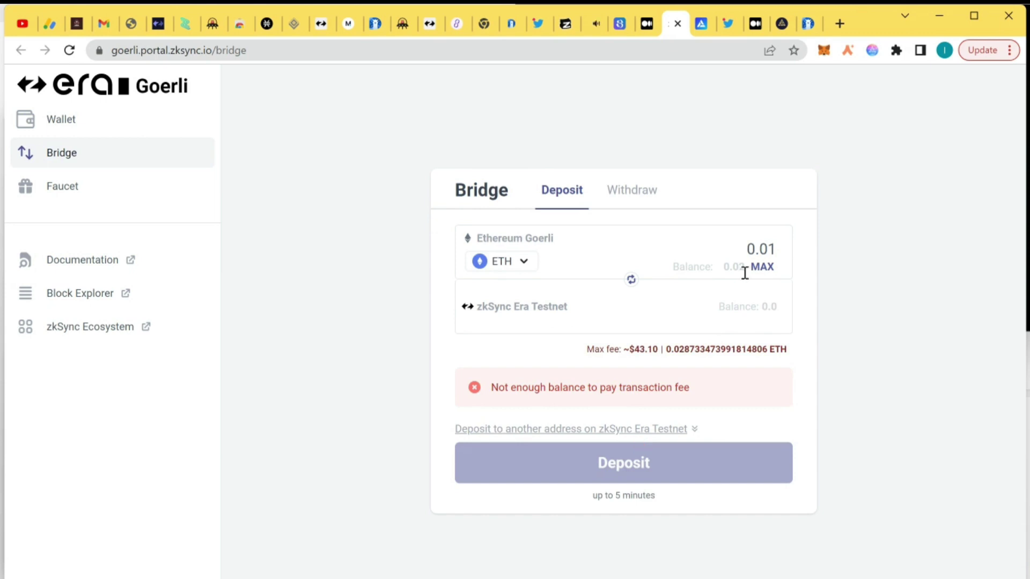
Change the amount to 0.005, clear it back to 0.0, and dismiss Energy Saver.
left_click(774, 248)
key("BackSpace")
type("05")
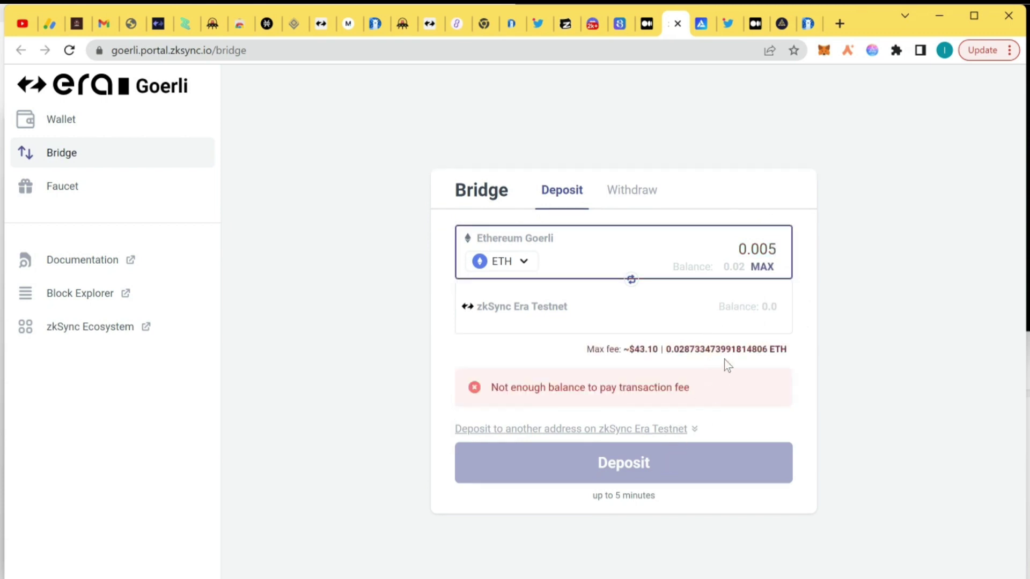
key("BackSpace")
key("BackSpace")
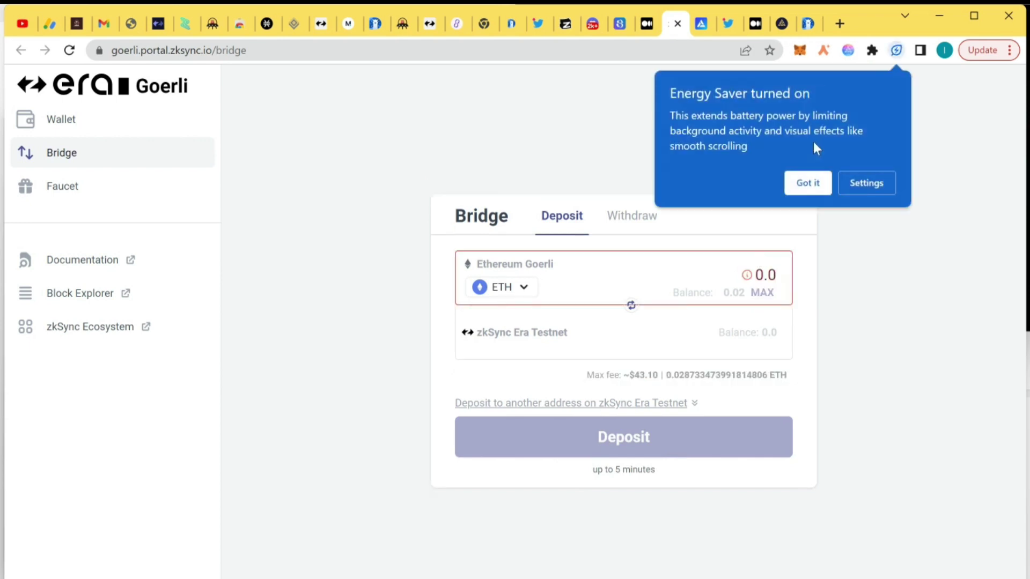
left_click(809, 179)
left_click(768, 272)
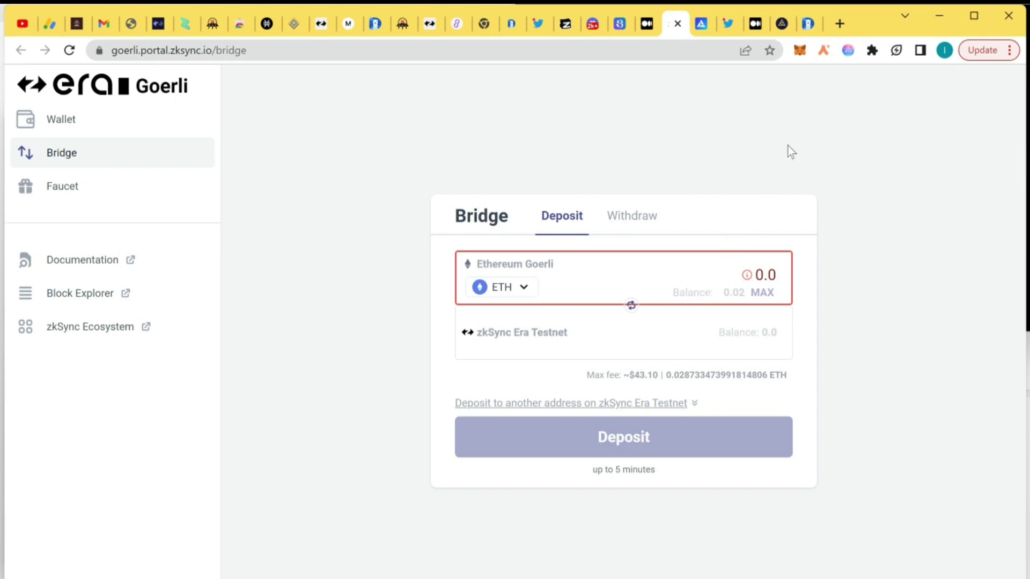
Enable test networks in MetaMask and switch to Goerli, which shows 1.02 GoerliETH.
left_click(800, 50)
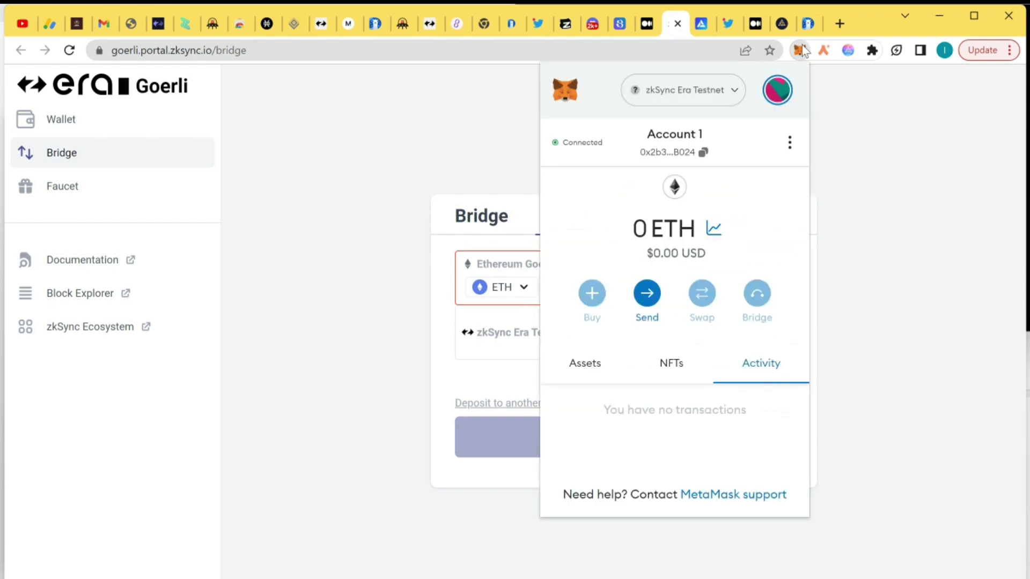
left_click(708, 95)
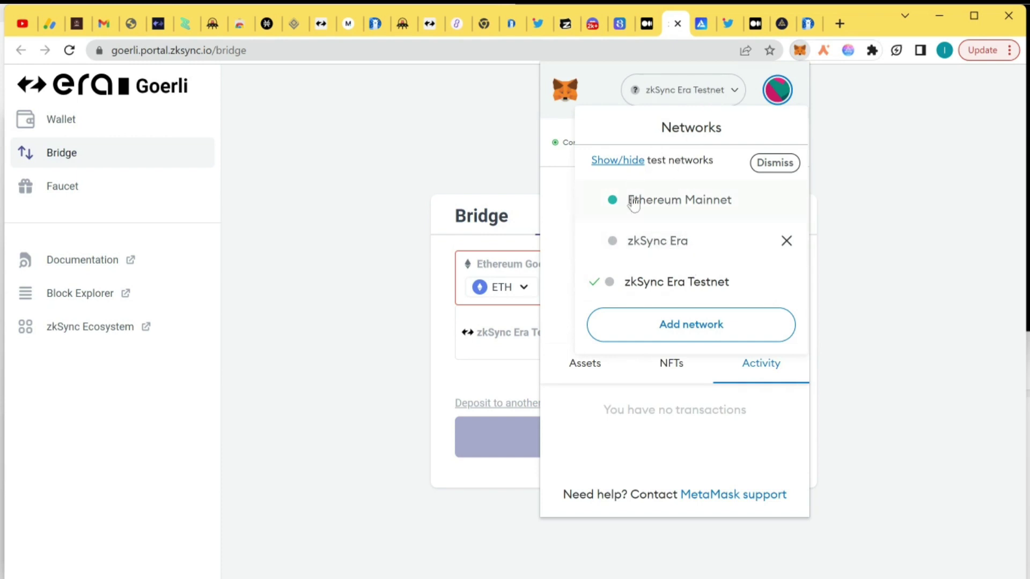
left_click(630, 167)
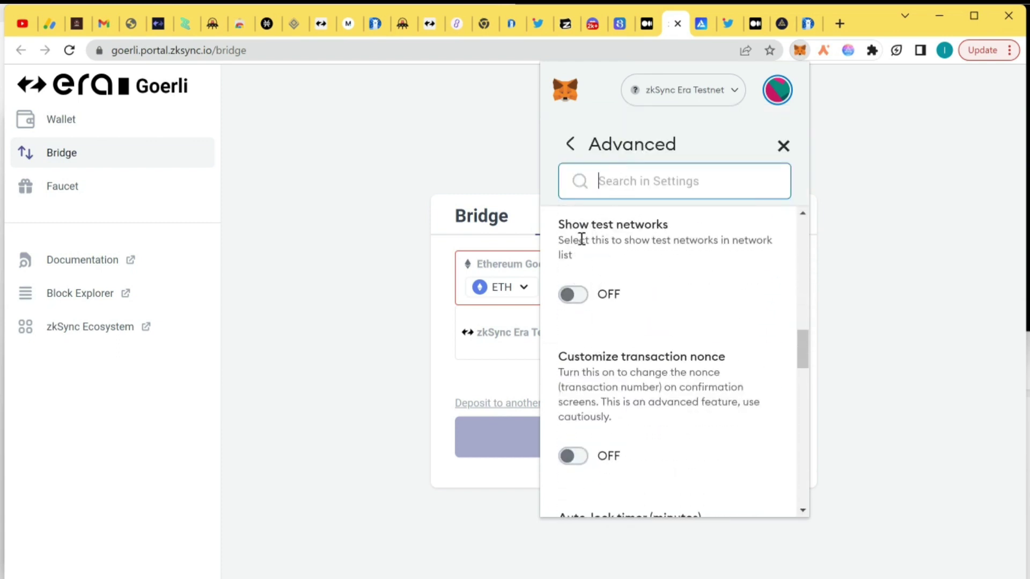
left_click(575, 296)
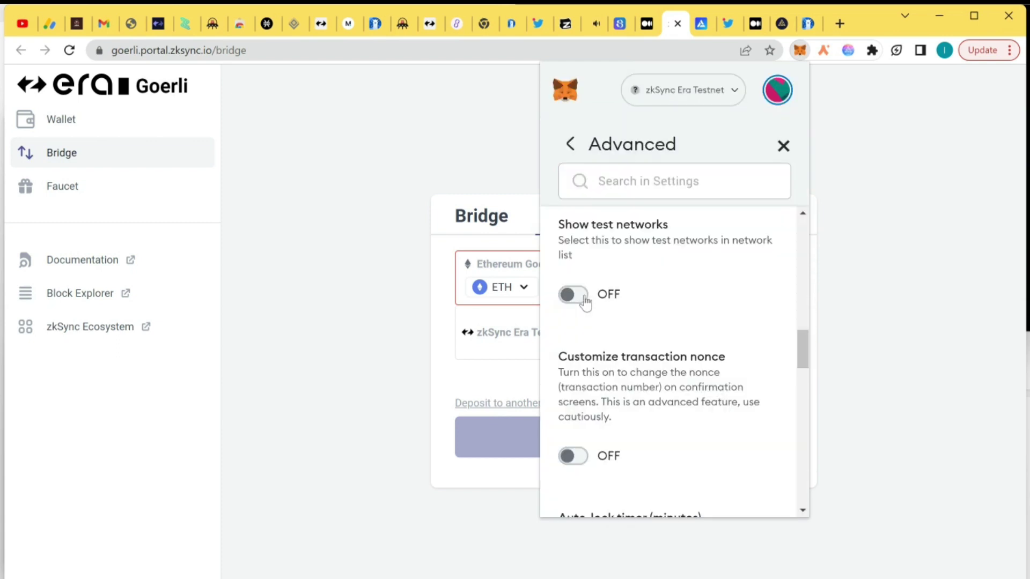
left_click(703, 102)
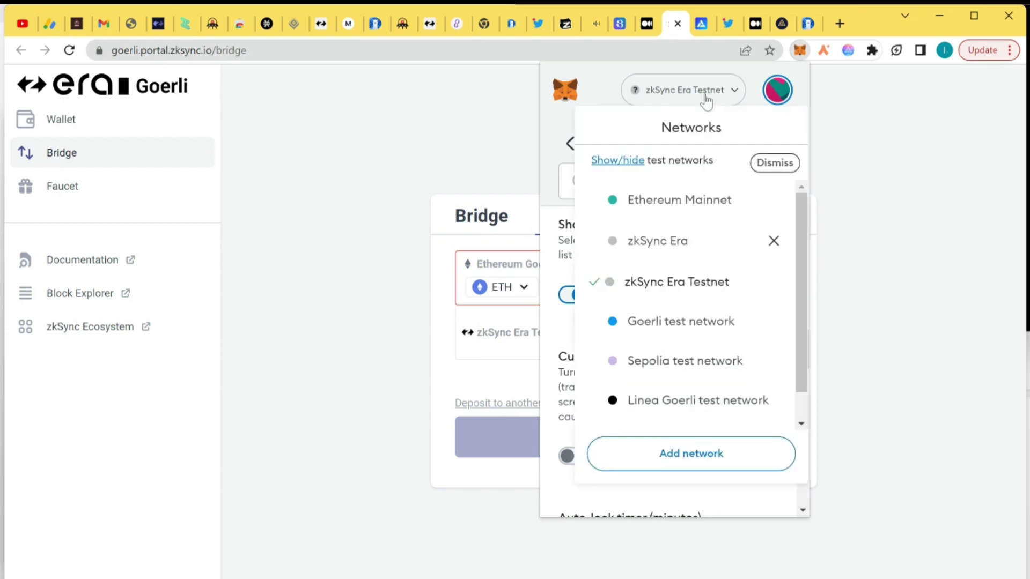
left_click(690, 327)
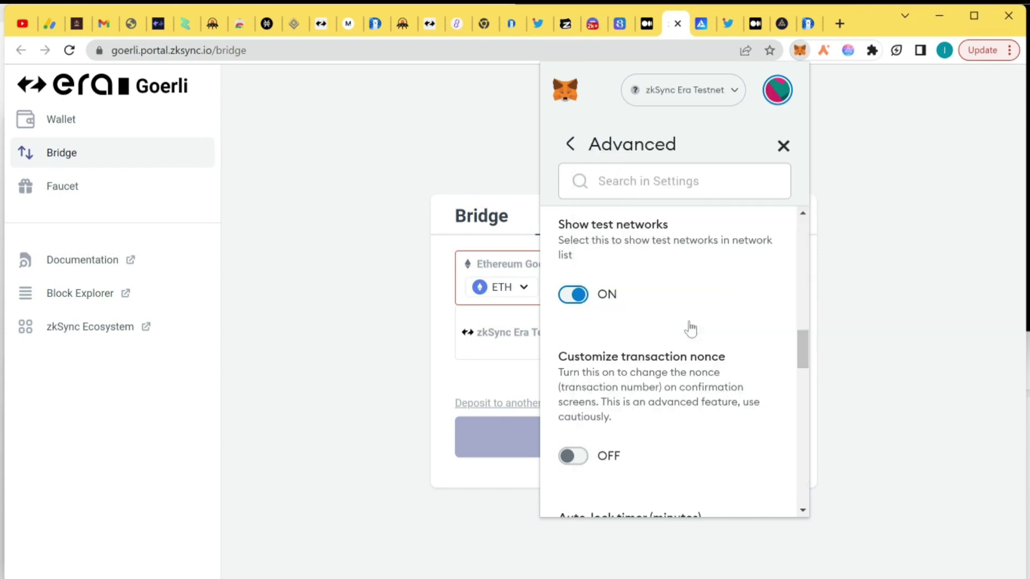
left_click(784, 143)
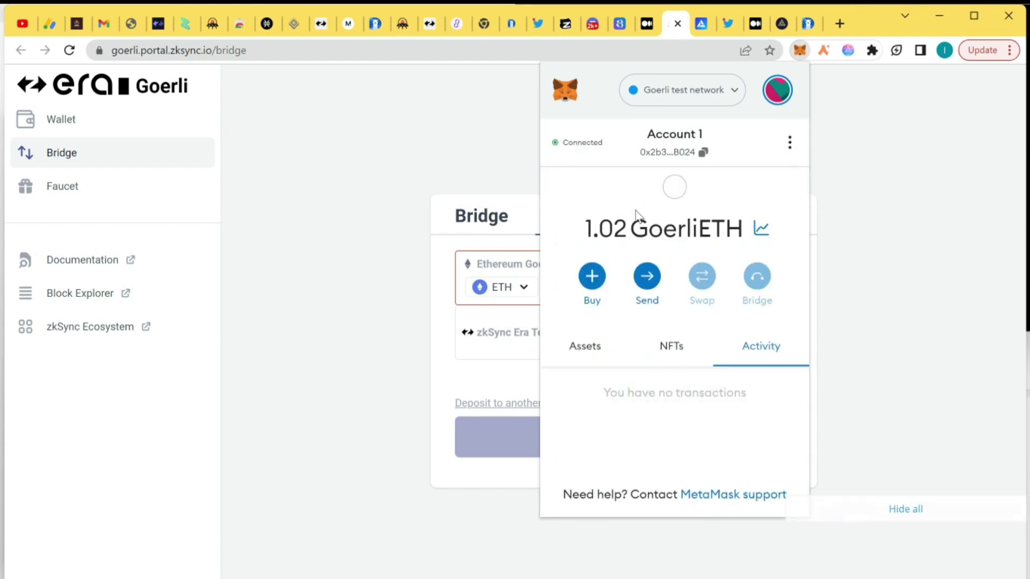
left_click(499, 368)
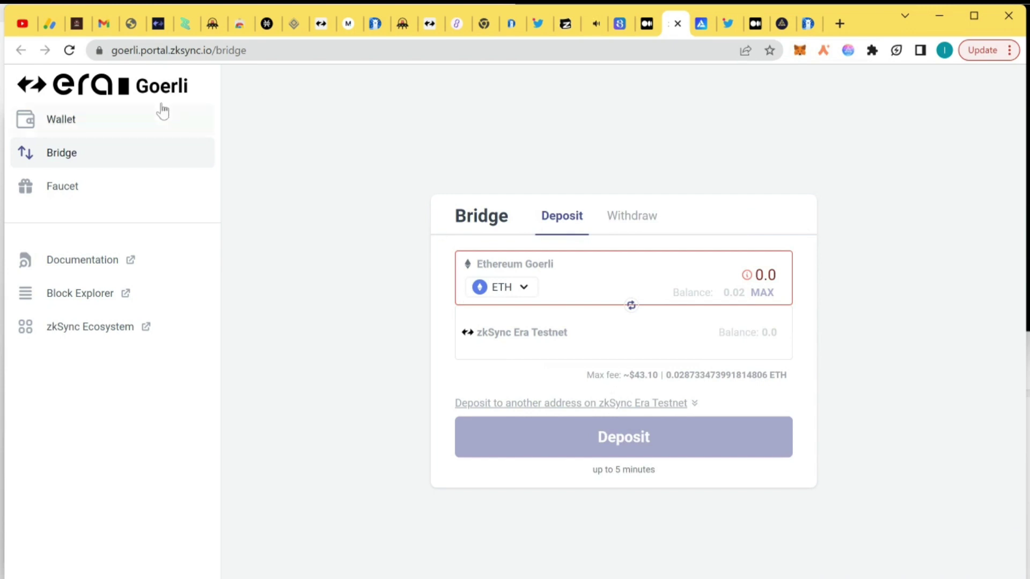
Reload the bridge, deposit 0.1 Goerli ETH, and confirm the transaction in MetaMask.
left_click(69, 49)
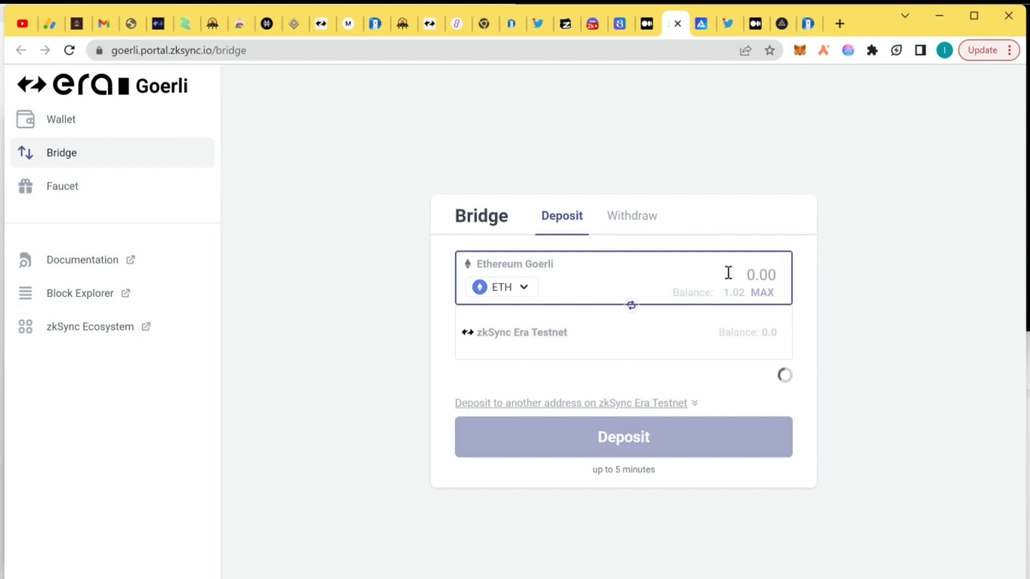
type("0")
type("1")
left_click(677, 452)
left_click(684, 438)
left_click(684, 448)
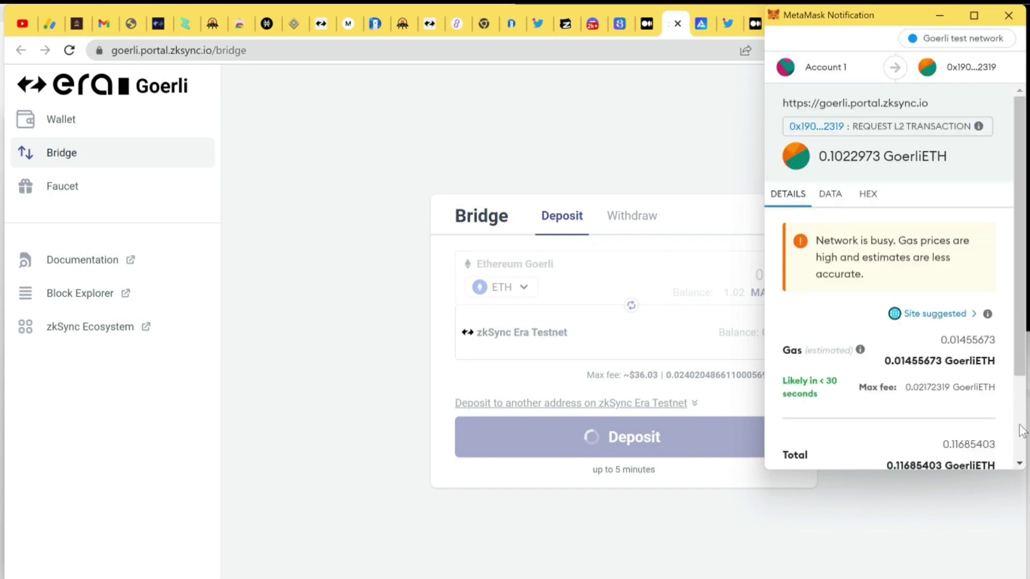
scroll(1019, 429, "down", 3)
left_click(985, 443)
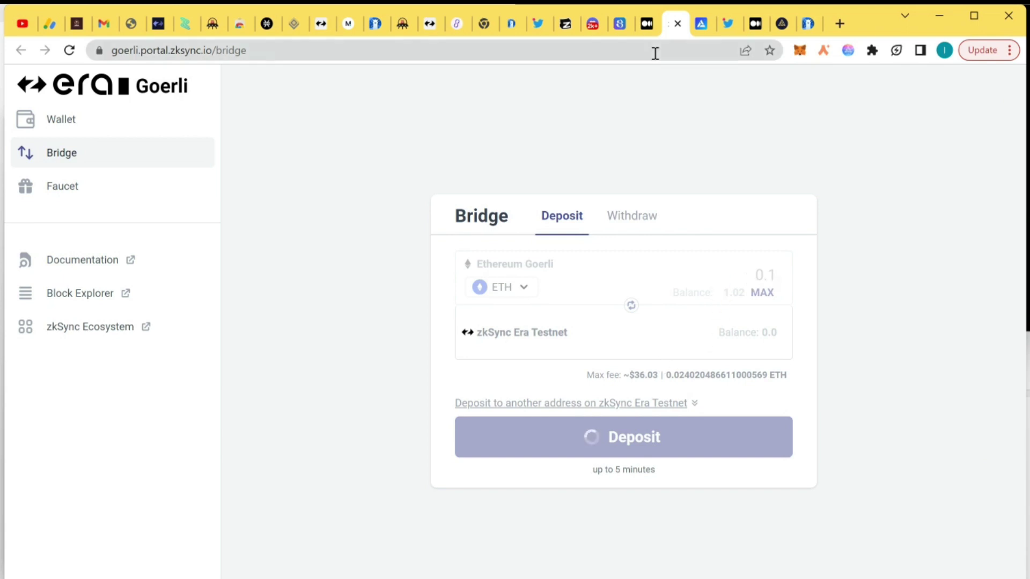
On zkSwap, close the faucet notice and dismiss the wrong-network warning.
left_click(621, 27)
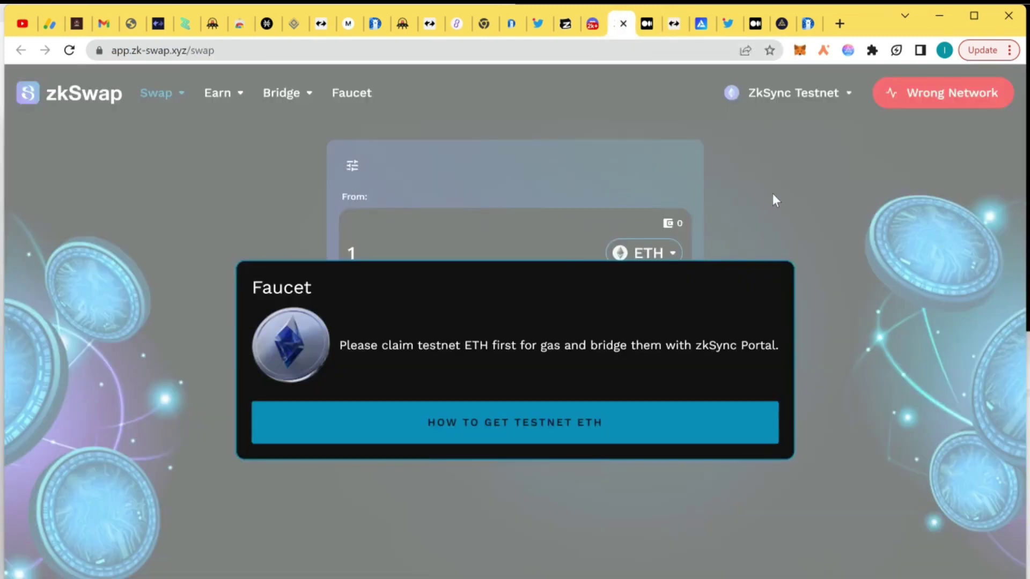
left_click(774, 200)
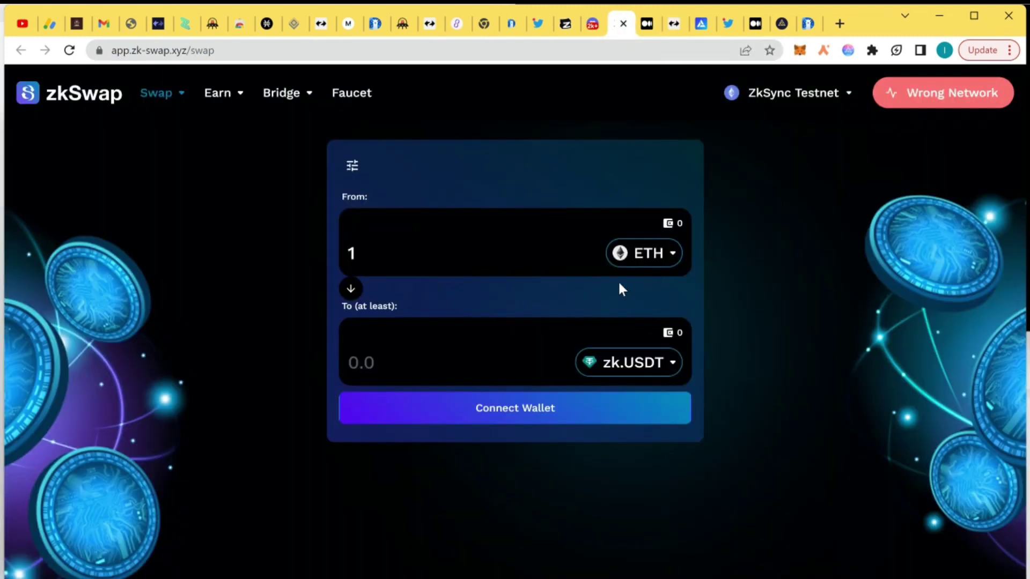
left_click(943, 95)
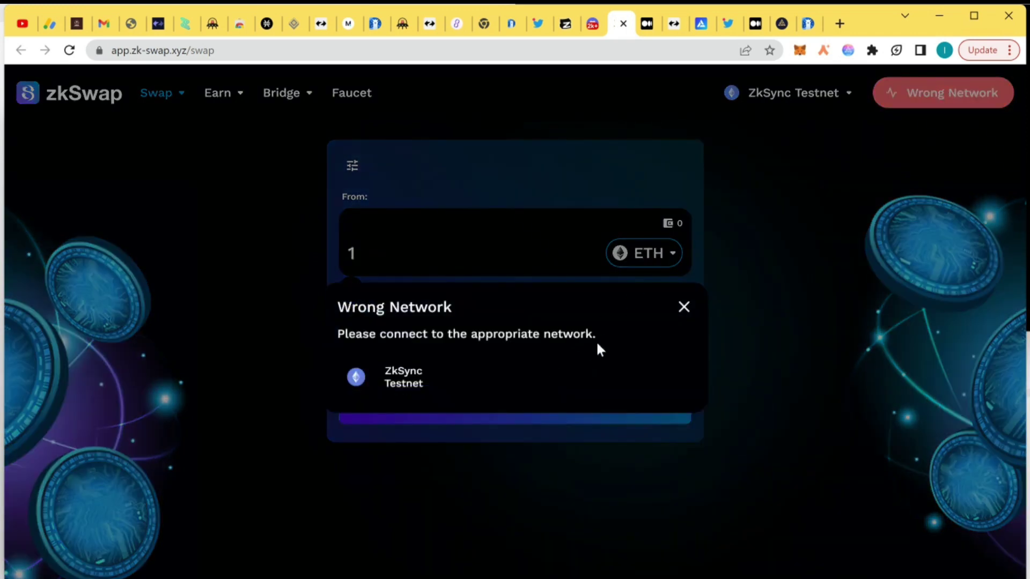
left_click(683, 313)
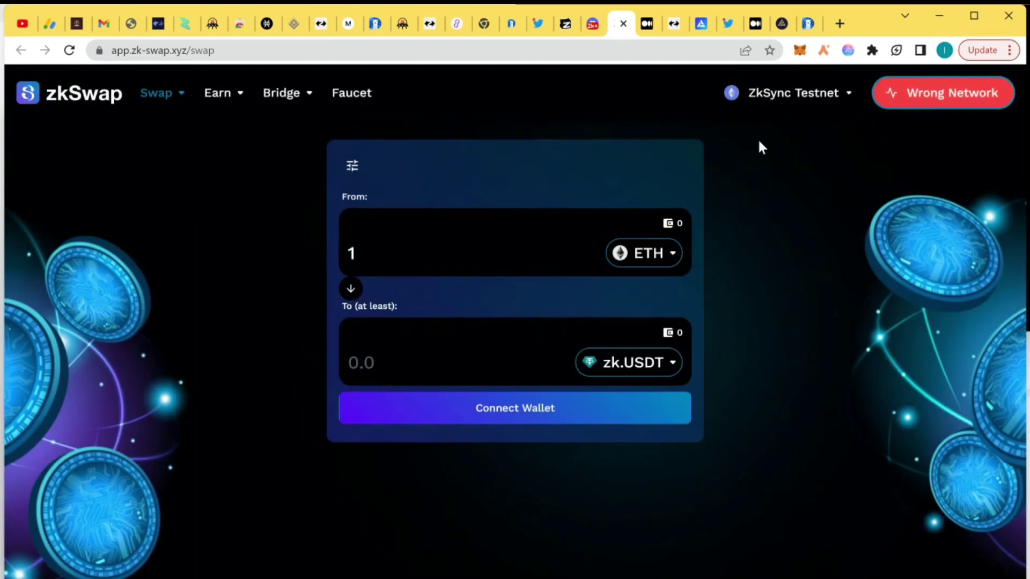
Switch MetaMask to zkSync Era Testnet and return to the submitted deposit.
left_click(800, 51)
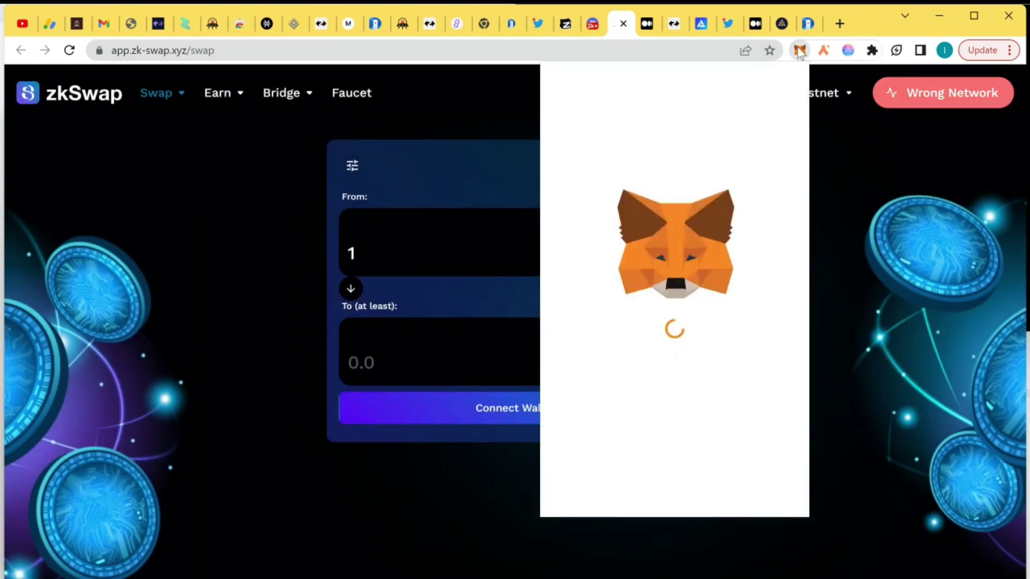
left_click(714, 101)
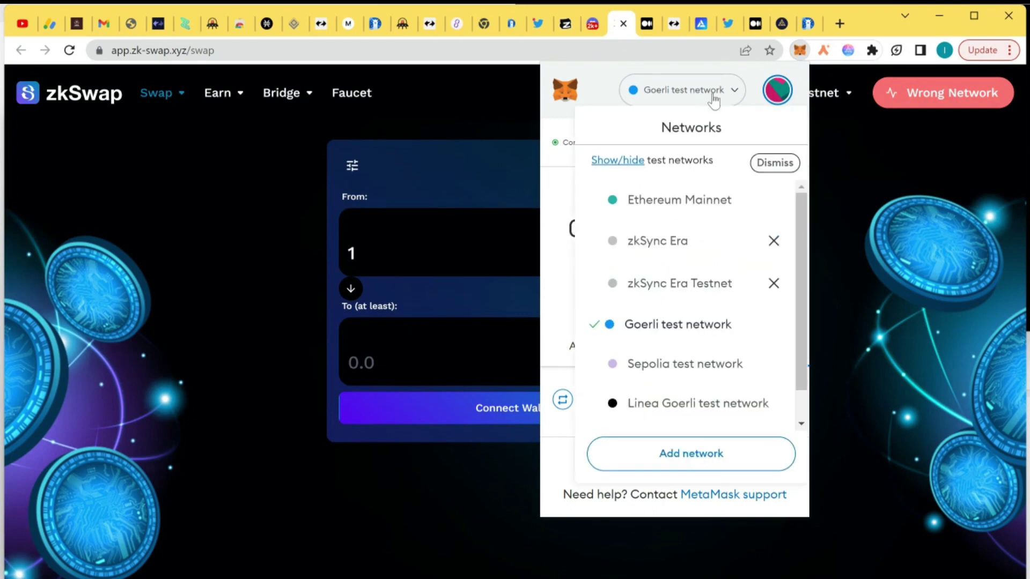
left_click(682, 288)
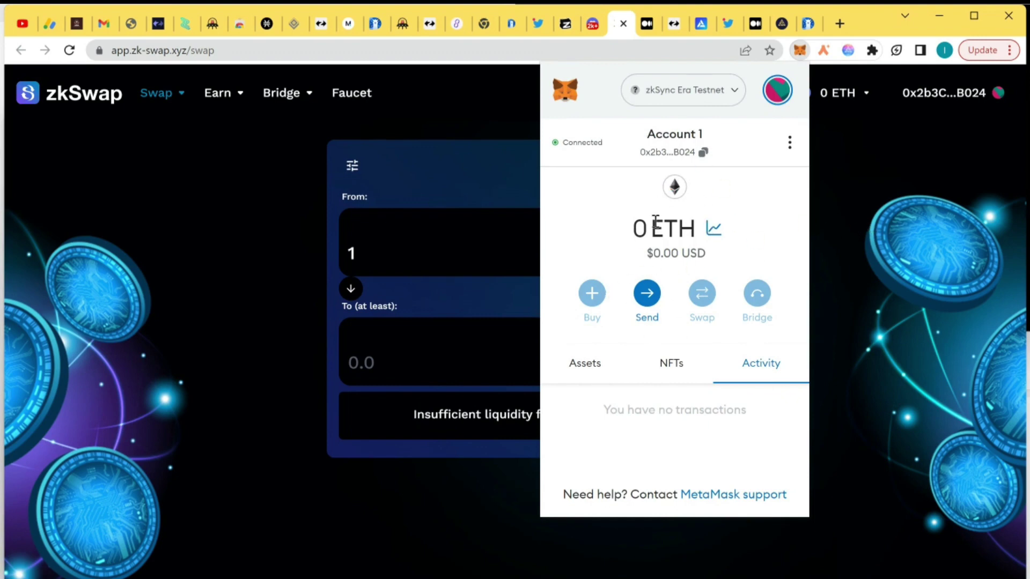
left_click(667, 21)
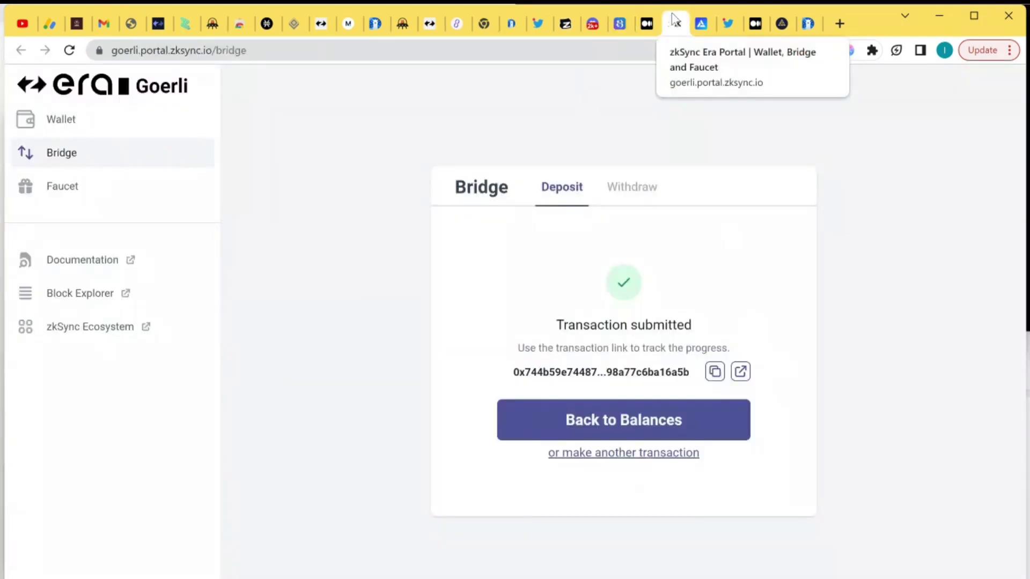
Check the 0.0 zkSync Era Testnet balance, then reopen the Bridge deposit form.
left_click(621, 419)
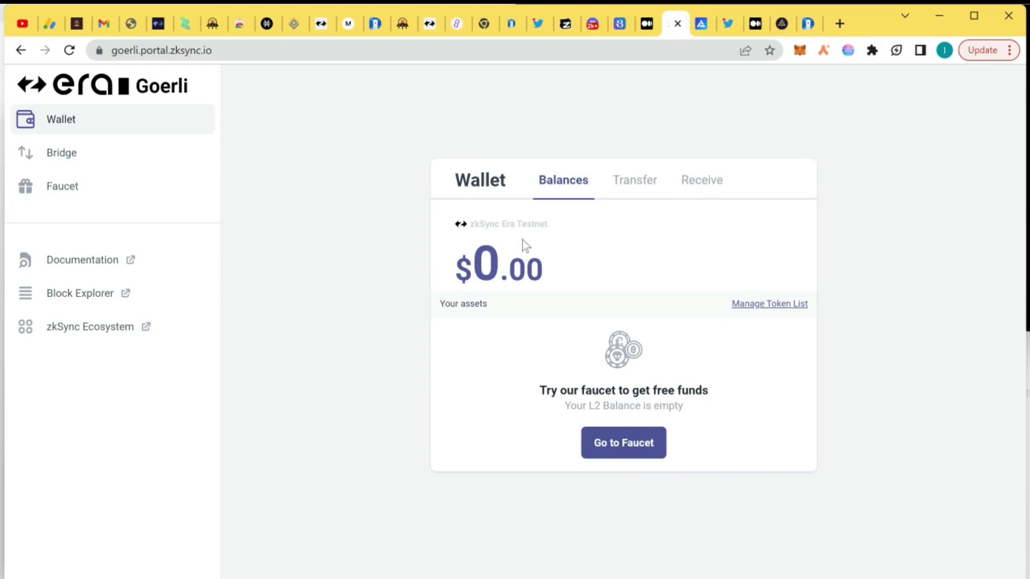
left_click(642, 185)
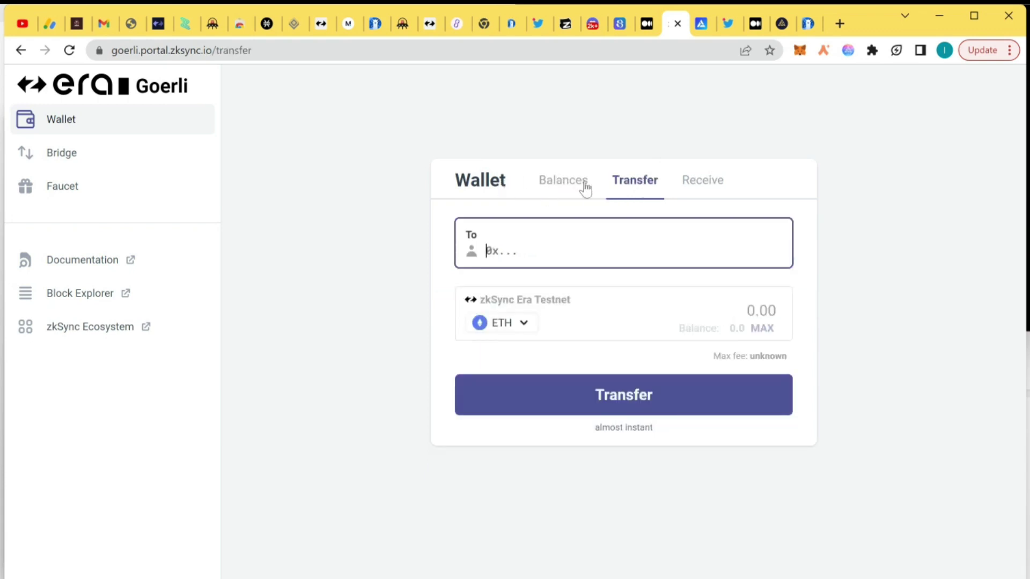
left_click(99, 161)
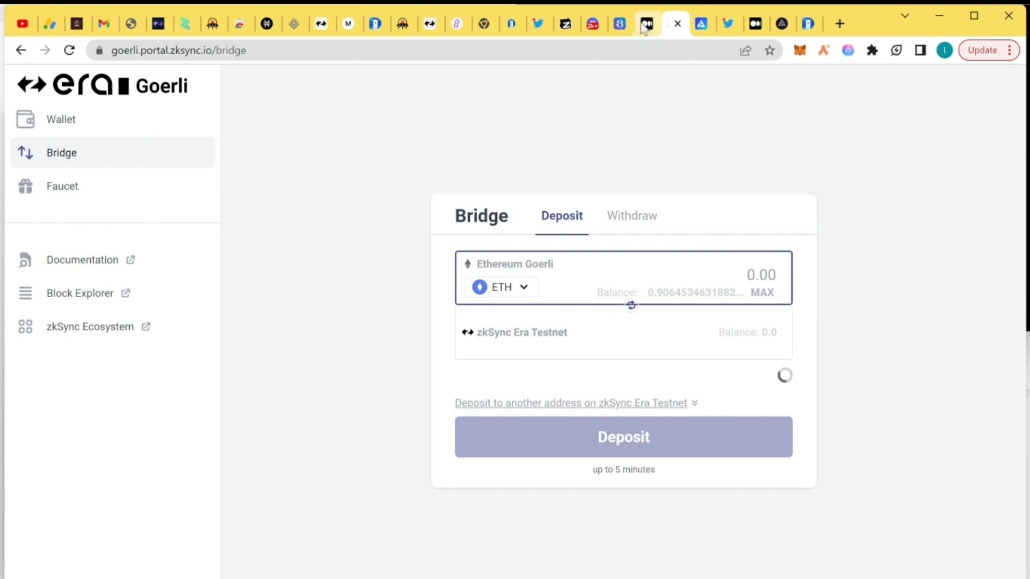
Open and close zkSwap's token picker, then go to Earn > Pools.
left_click(621, 25)
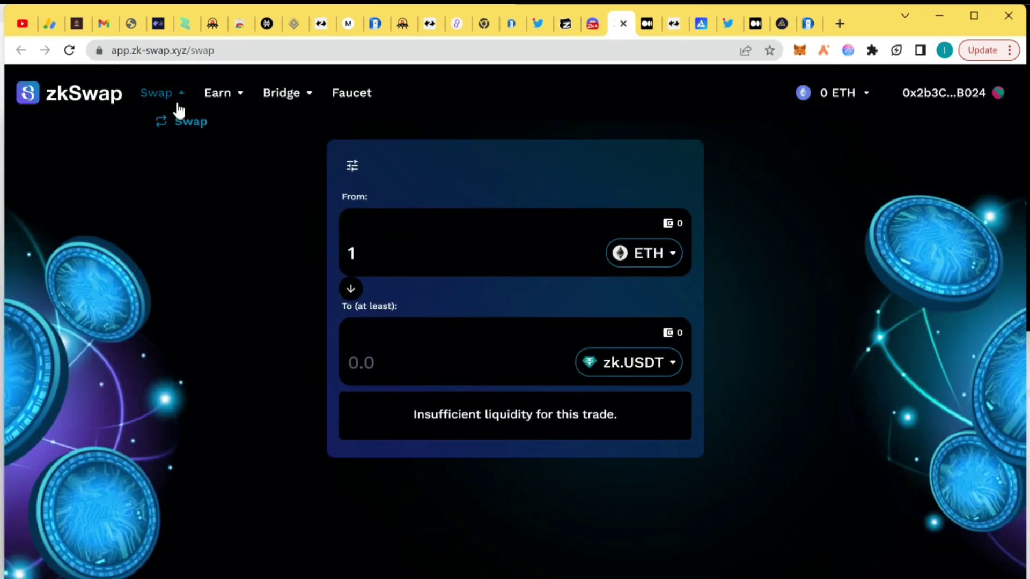
mouse_move(199, 103)
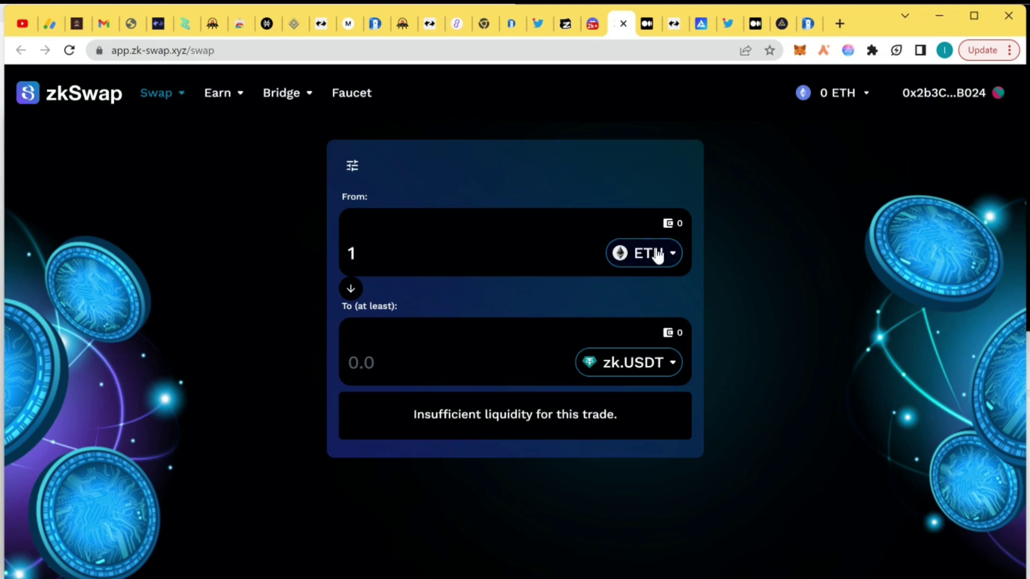
left_click(645, 373)
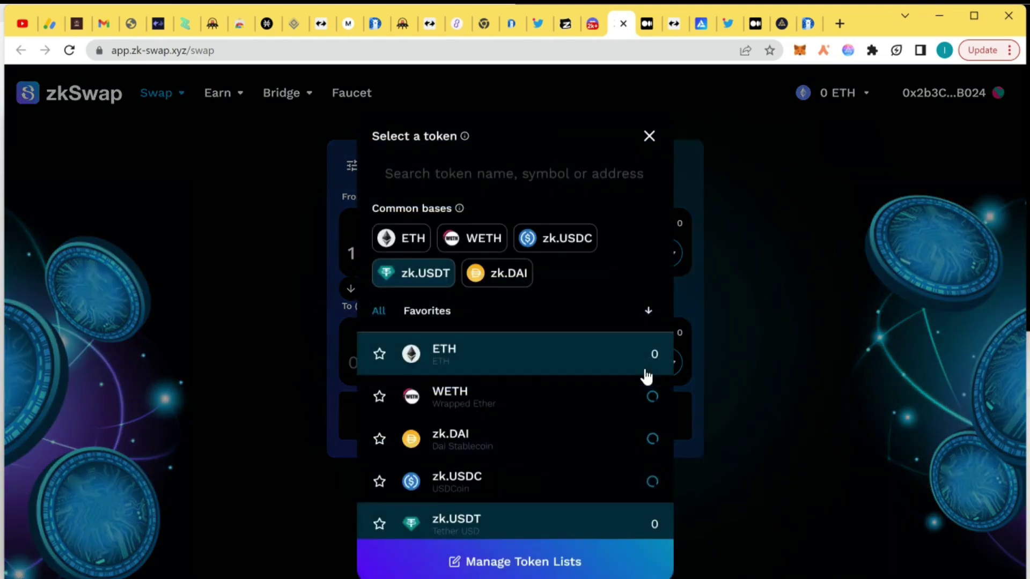
left_click(783, 354)
mouse_move(232, 98)
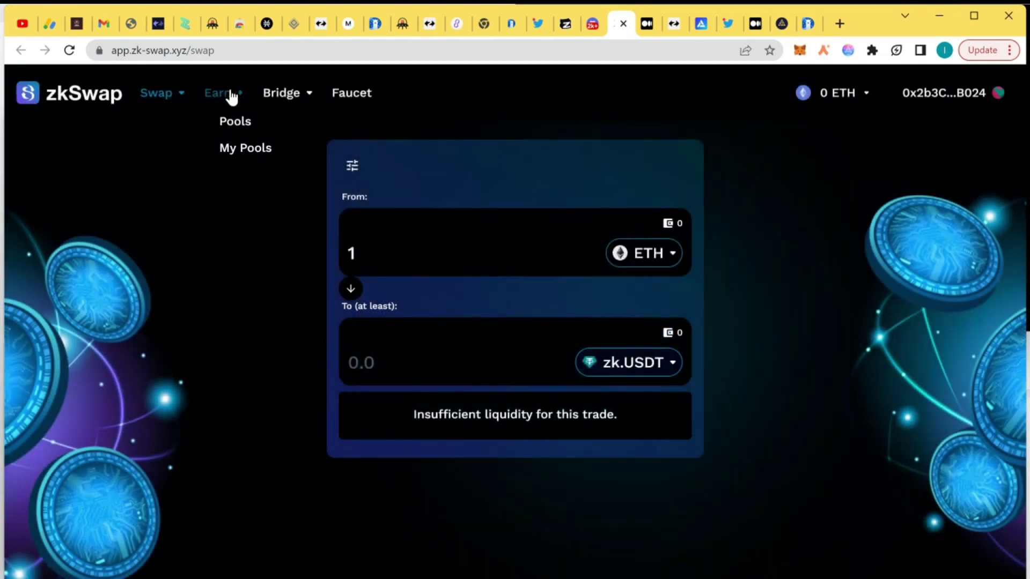
left_click(243, 127)
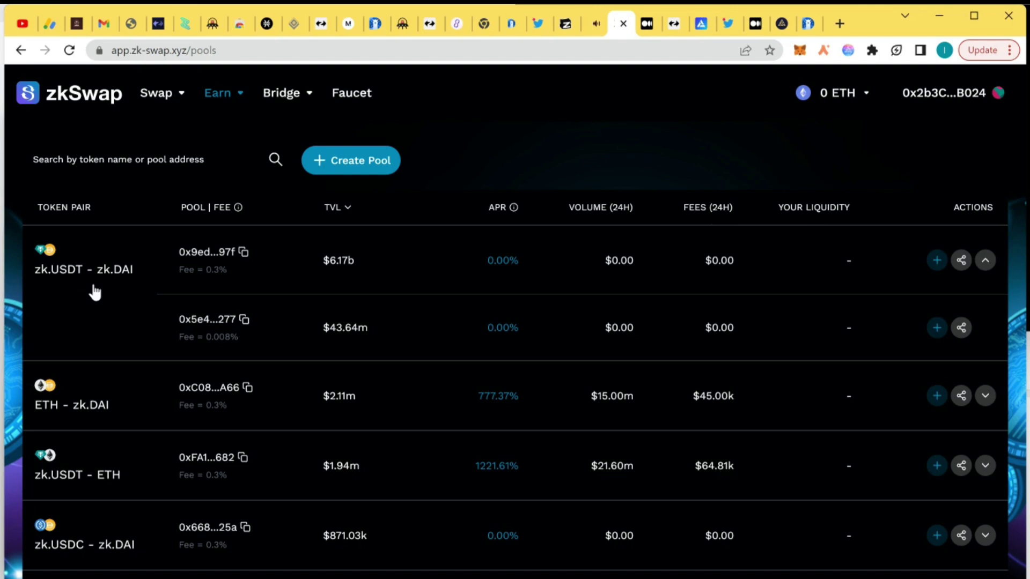
scroll(90, 426, "down", 3)
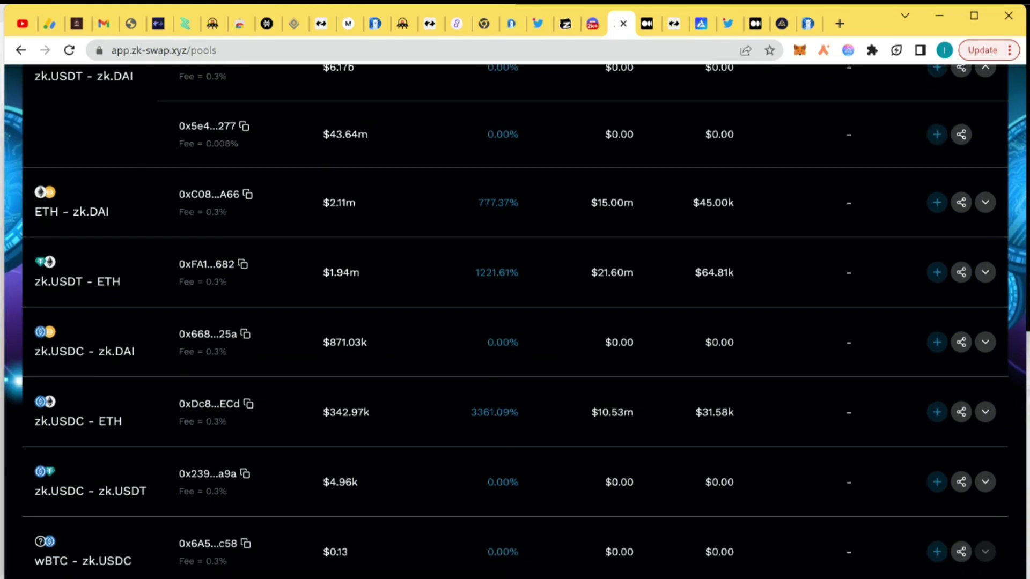
scroll(515, 321, "down", 1)
scroll(515, 322, "up", 4)
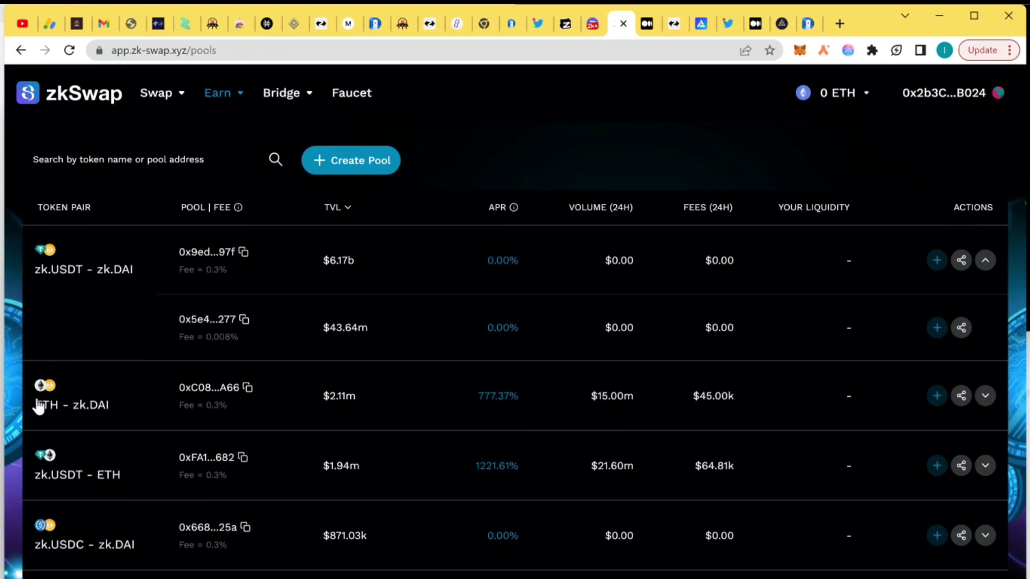
mouse_move(163, 101)
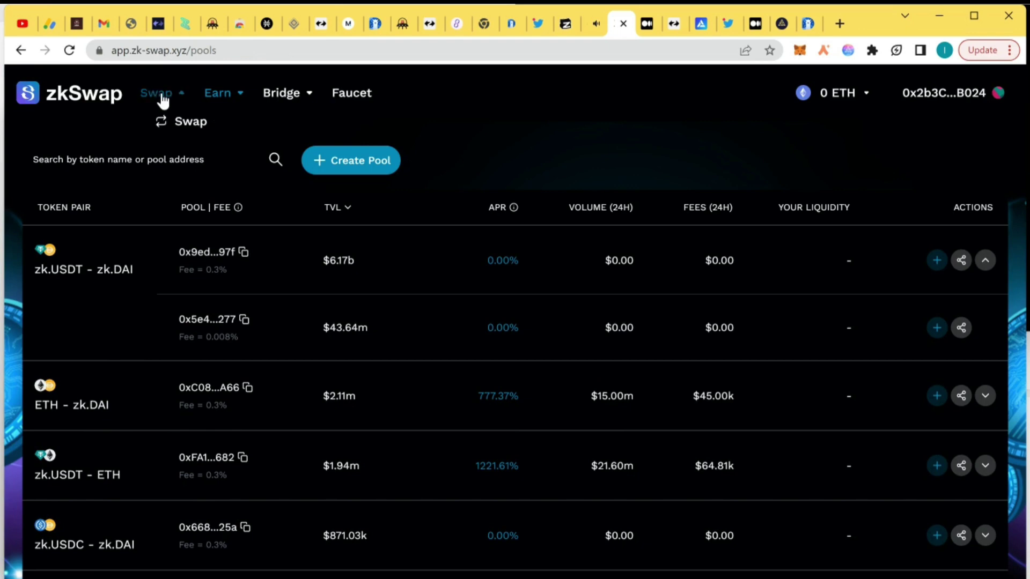
Set the zkSwap receive token to zk.DAI, then enter 0.0 as the bridge deposit amount.
left_click(188, 129)
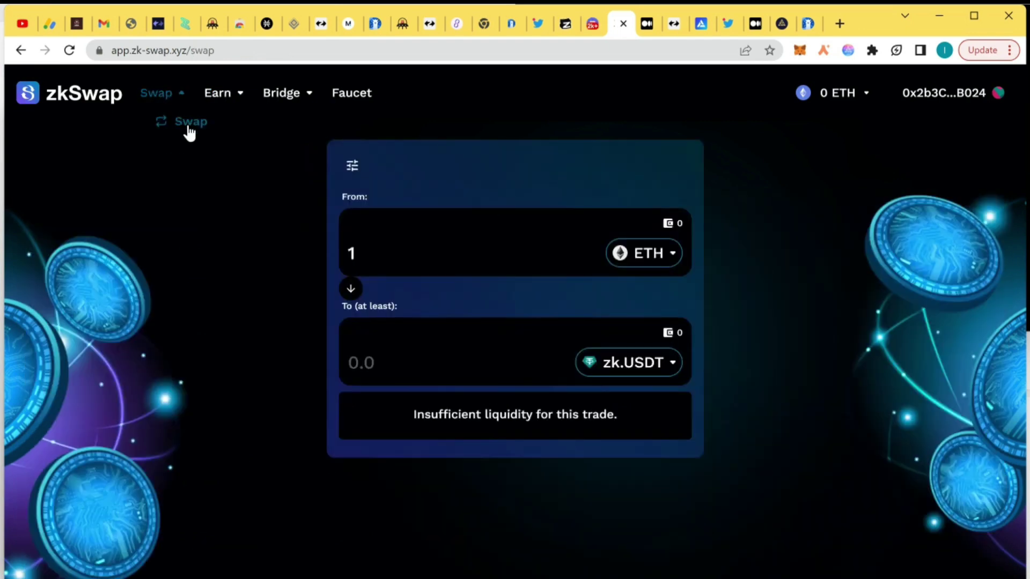
left_click(674, 374)
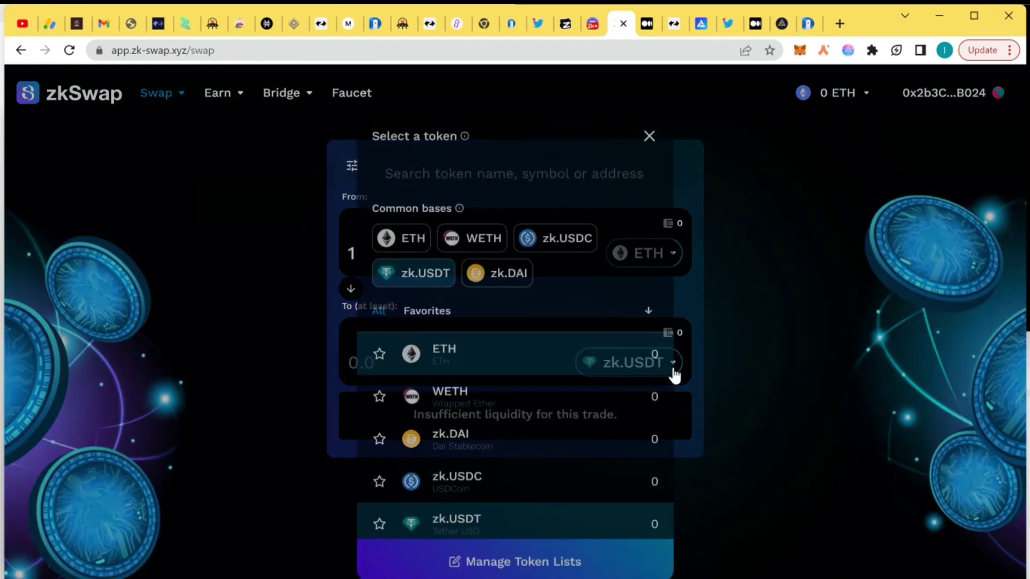
left_click(492, 434)
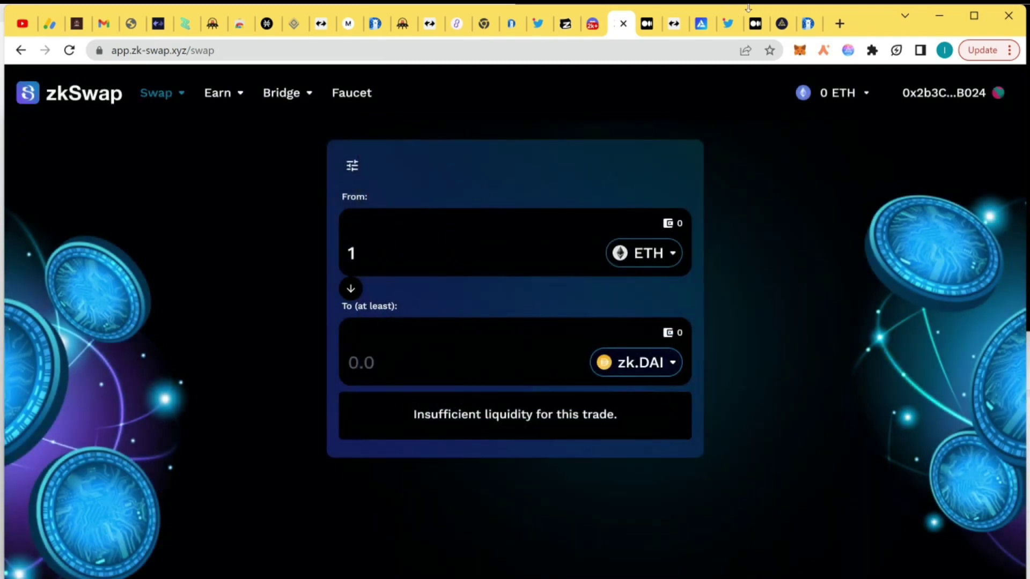
left_click(677, 25)
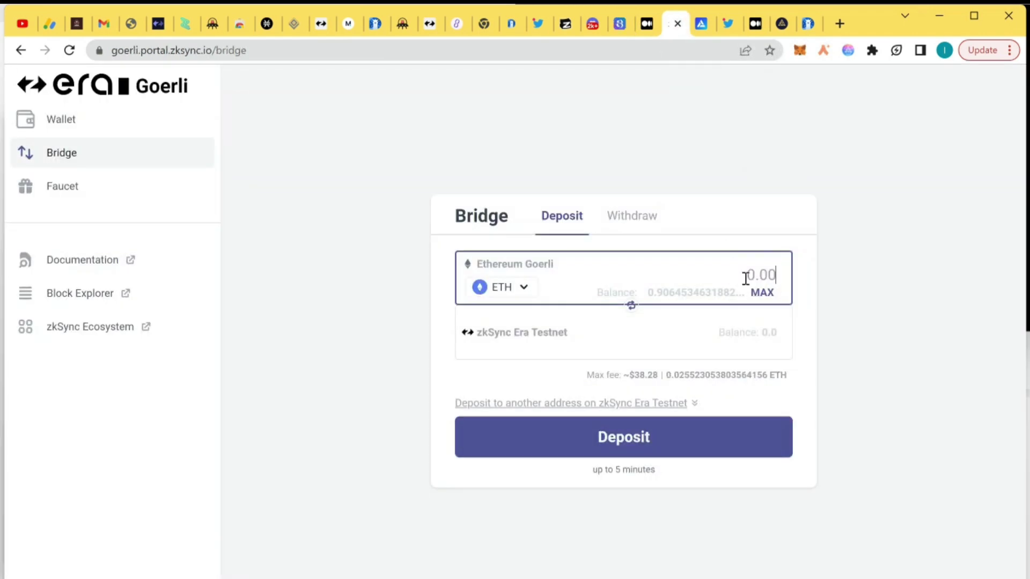
type("0.0")
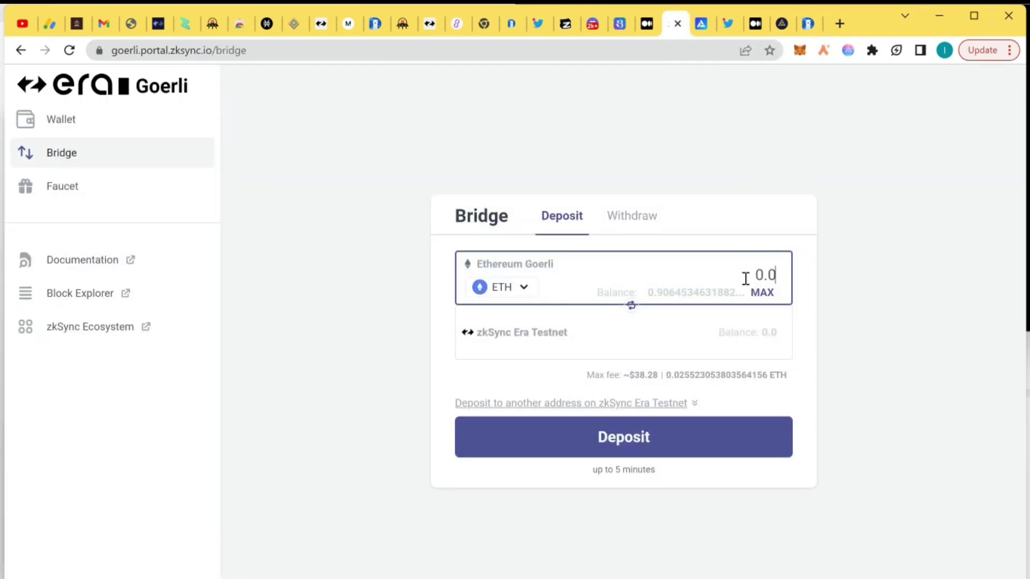
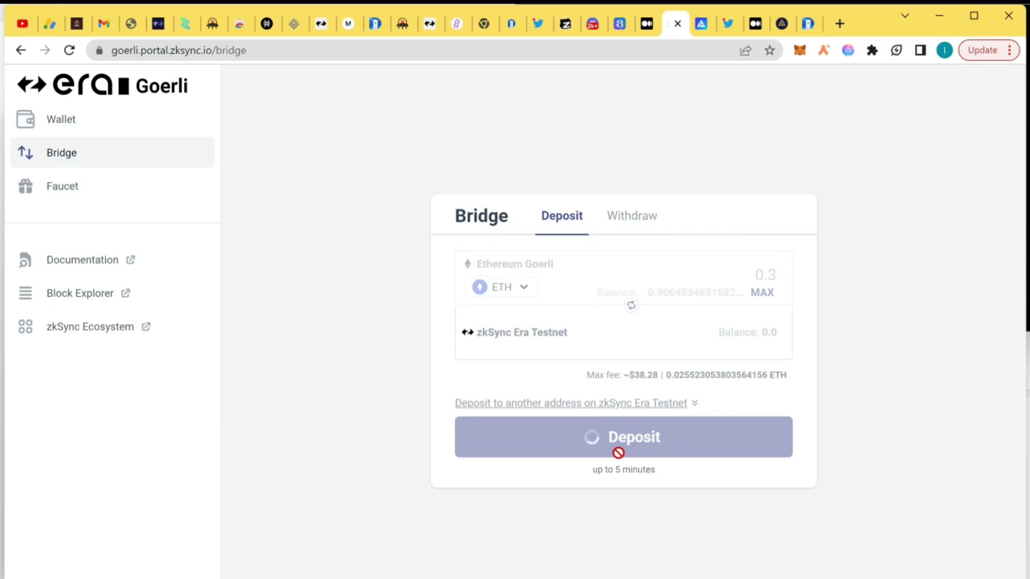
Return to the bridge deposit and view its transaction on Goerli Etherscan.
left_click(622, 23)
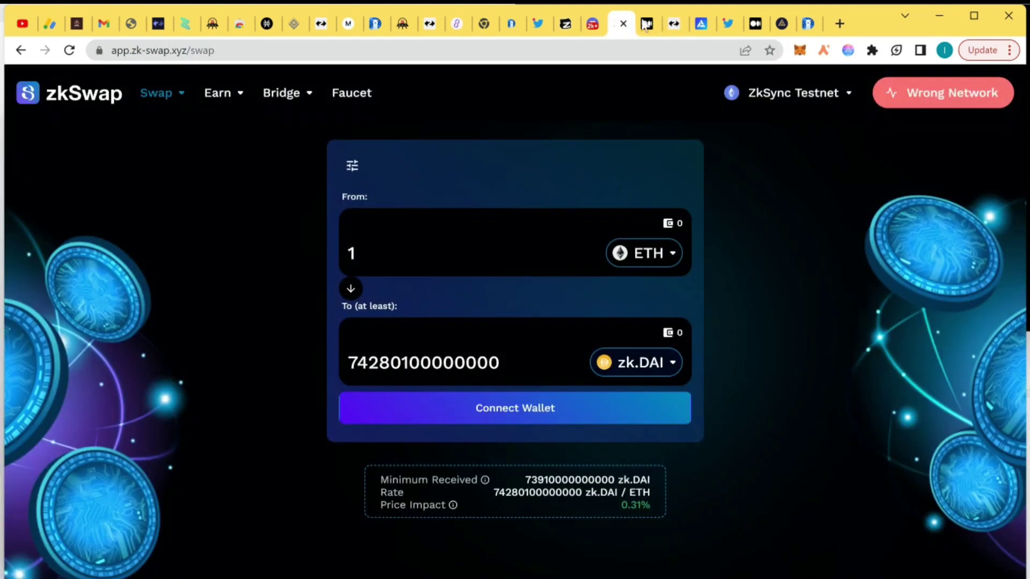
left_click(674, 24)
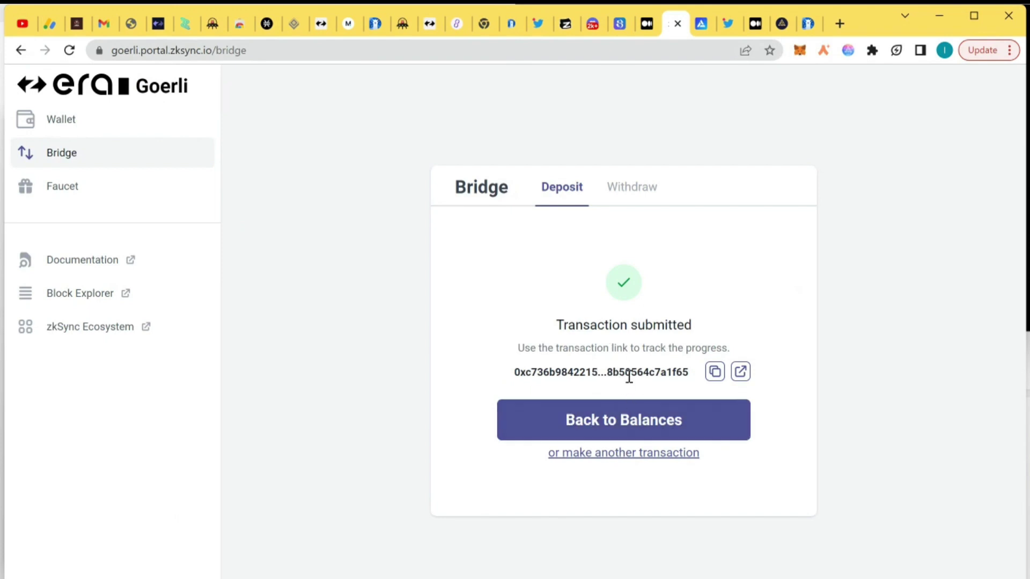
left_click(741, 371)
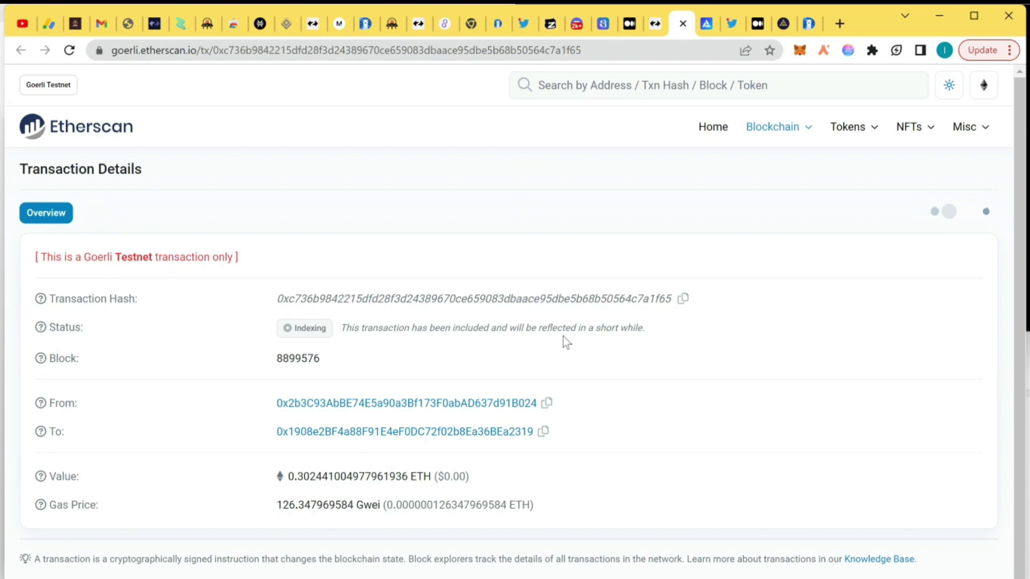
Check the deposit's Success status on Etherscan, then return to the zkSwap swap page.
scroll(631, 333, "down", 1)
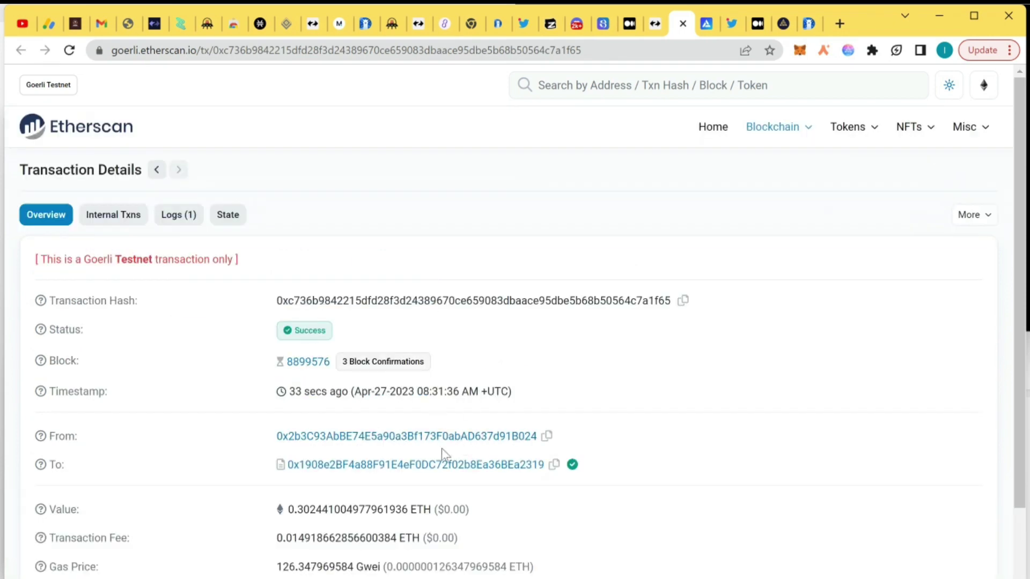
left_click(604, 23)
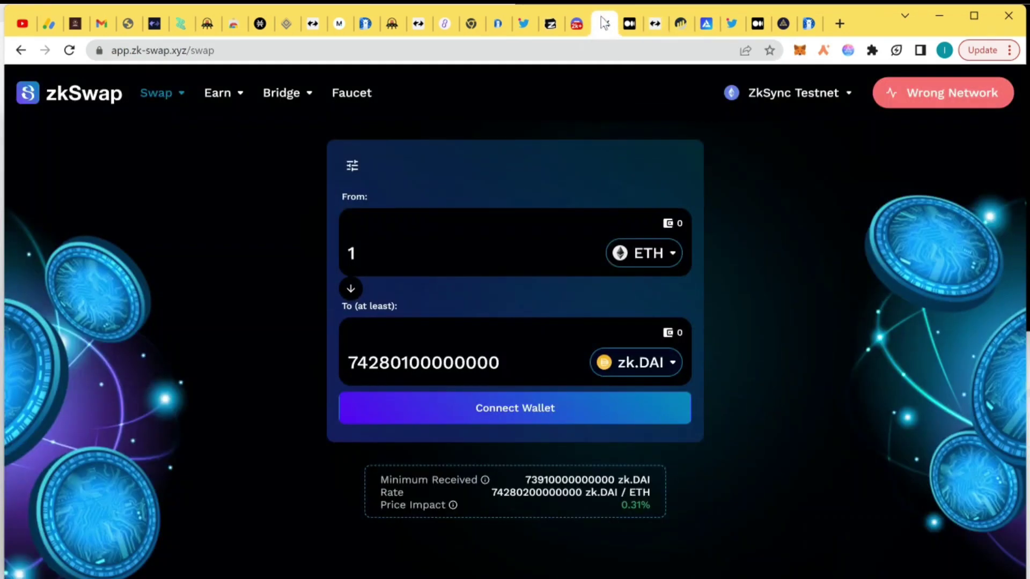
Switch the MetaMask wallet to zkSync Era Testnet, showing 0.1011 ETH.
left_click(802, 52)
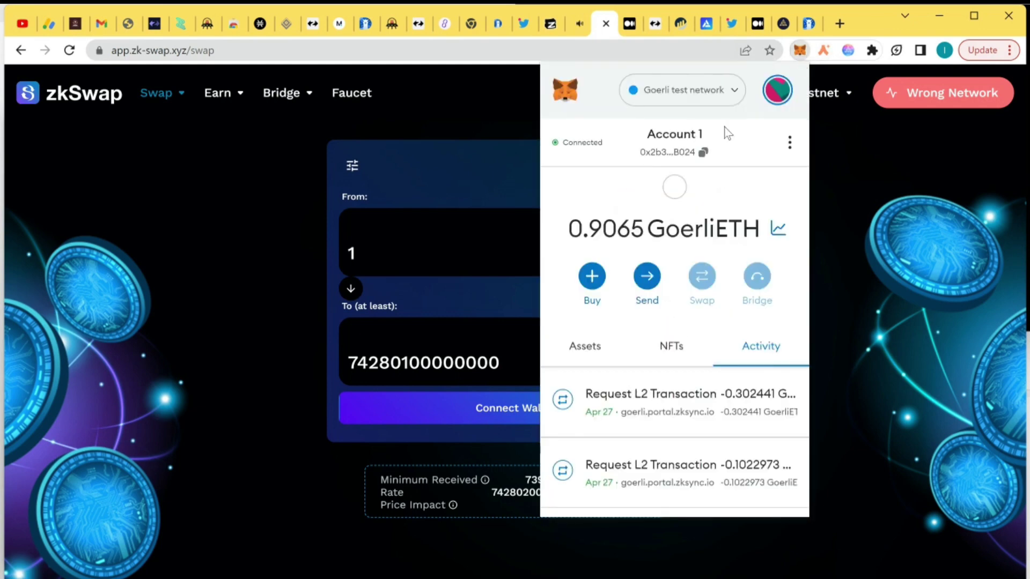
left_click(711, 102)
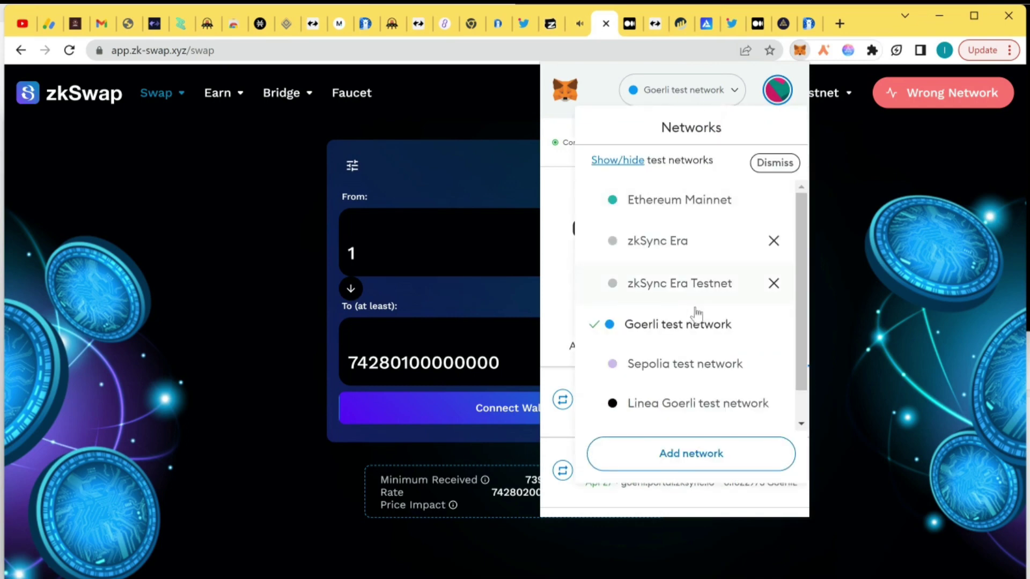
left_click(692, 283)
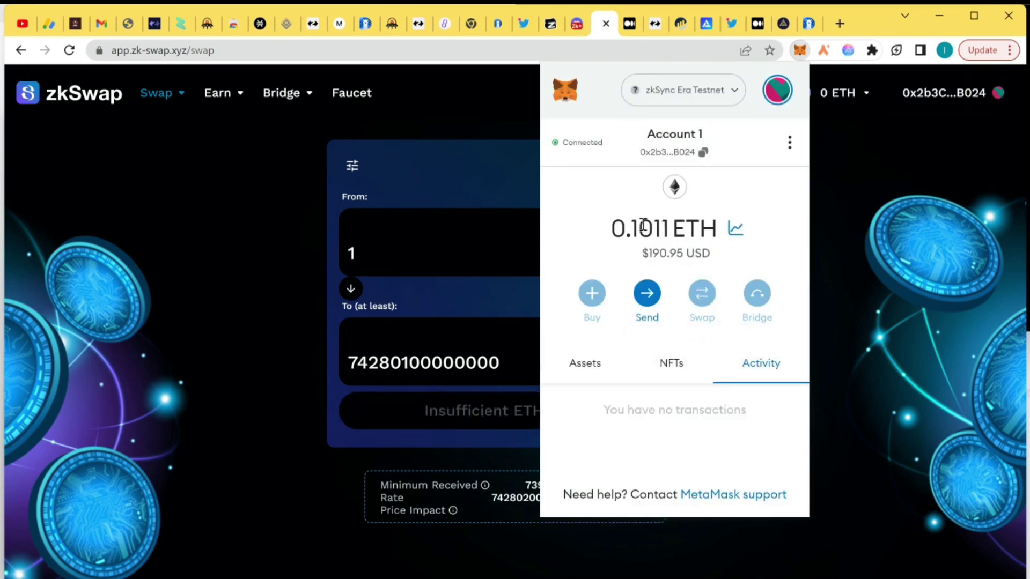
left_click(462, 288)
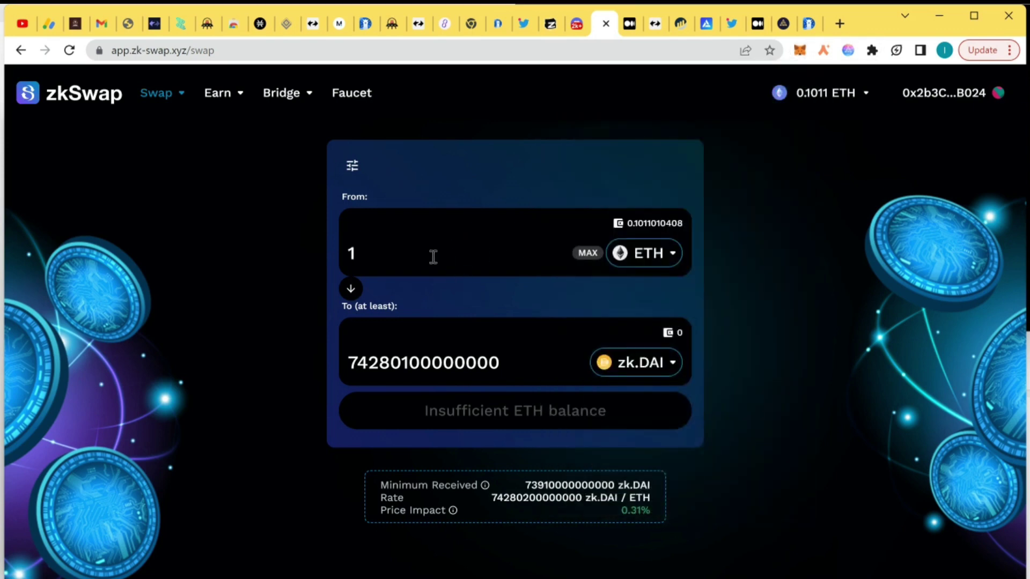
Swap 0.03 ETH for zk.DAI, approving the transaction in MetaMask.
key("BackSpace")
type("0.0")
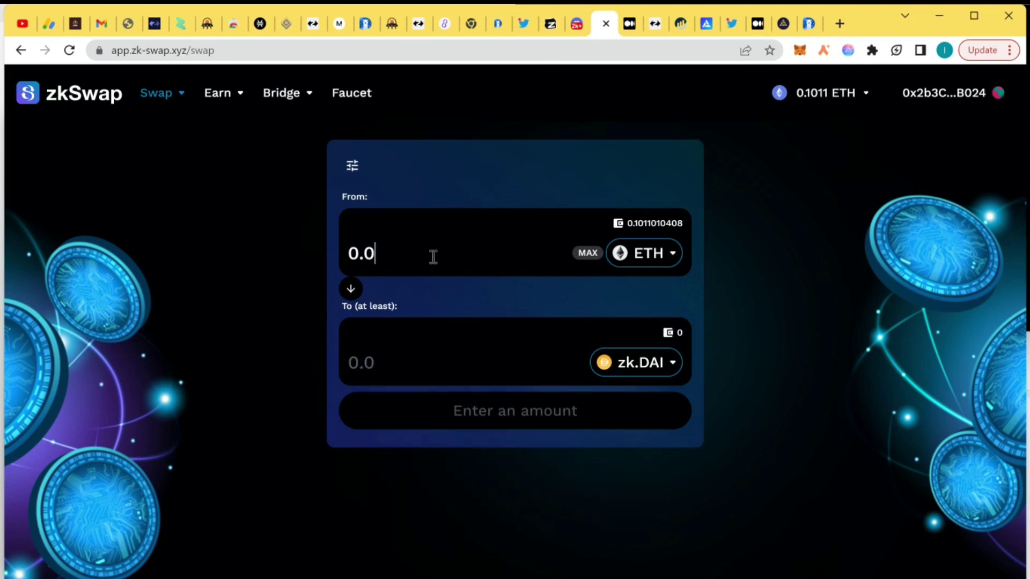
type("3")
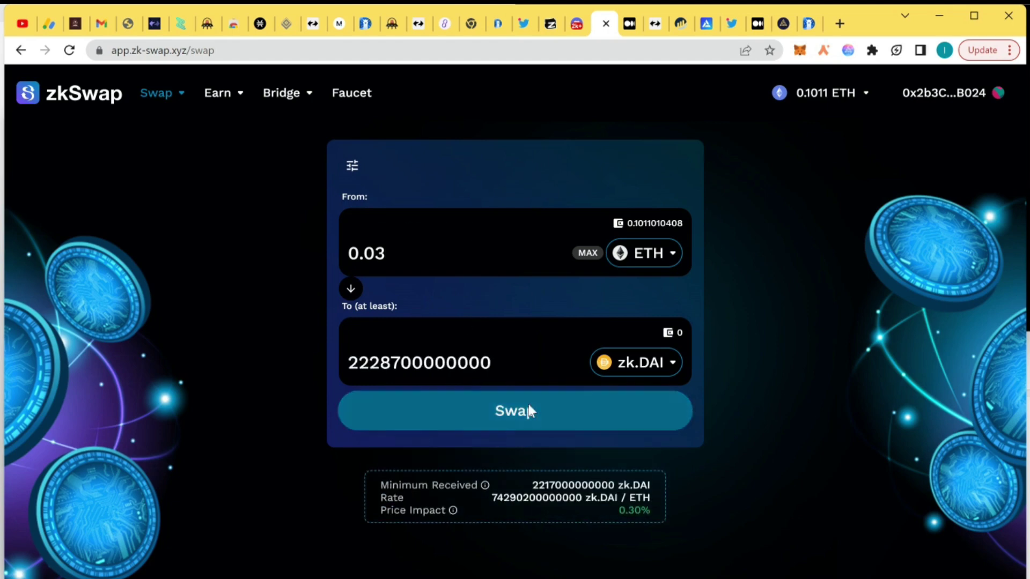
left_click(528, 411)
left_click(534, 464)
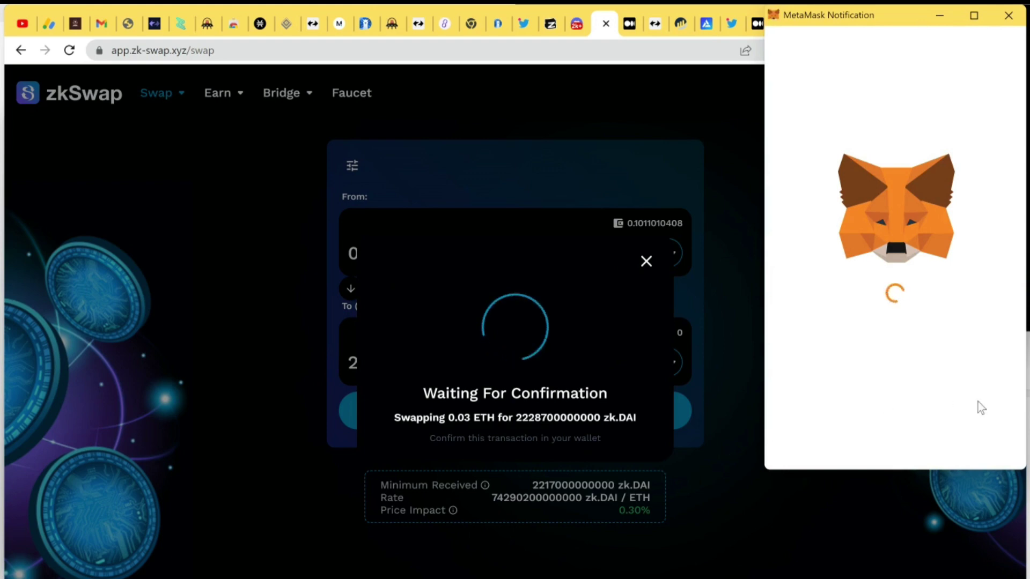
left_click(969, 453)
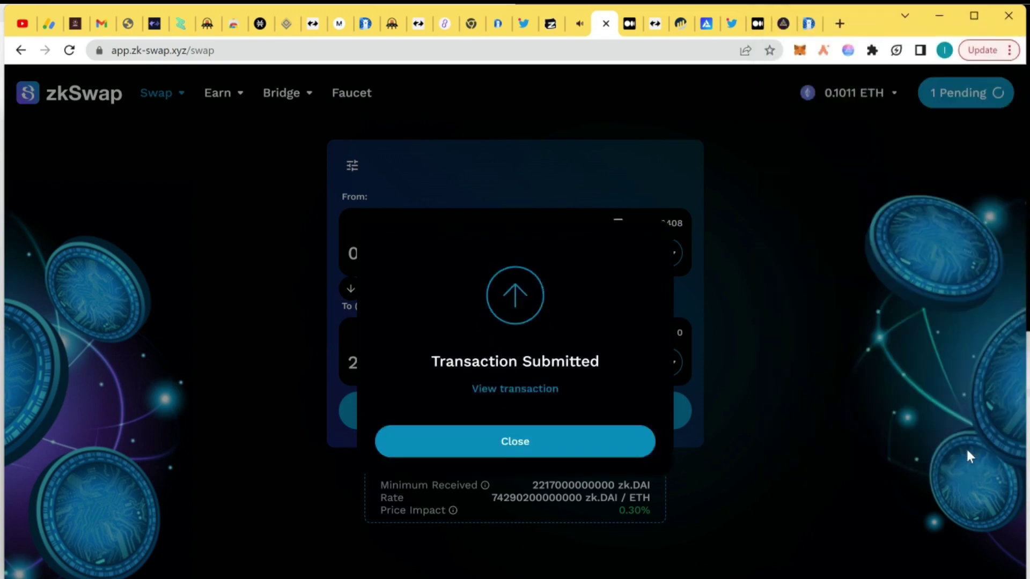
left_click(539, 449)
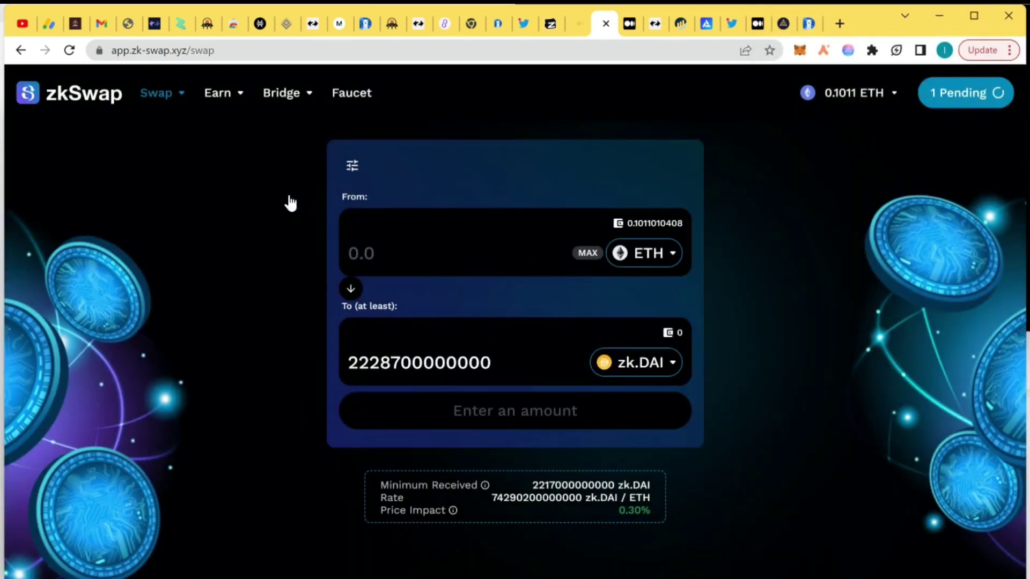
mouse_move(225, 97)
left_click(235, 127)
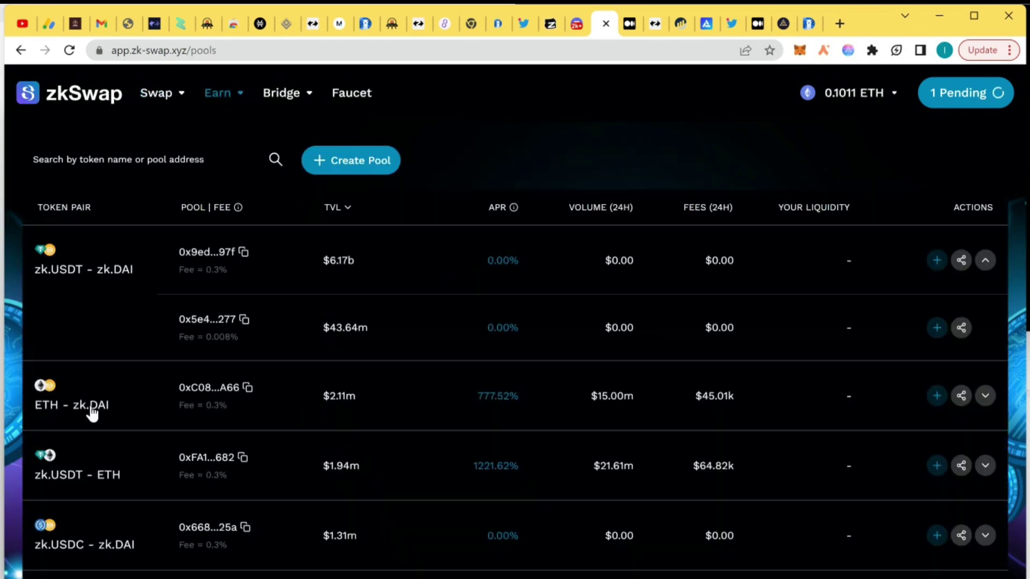
Start adding liquidity to the ETH - zk.DAI 0.3% pool with the Active range, then step back.
left_click(92, 413)
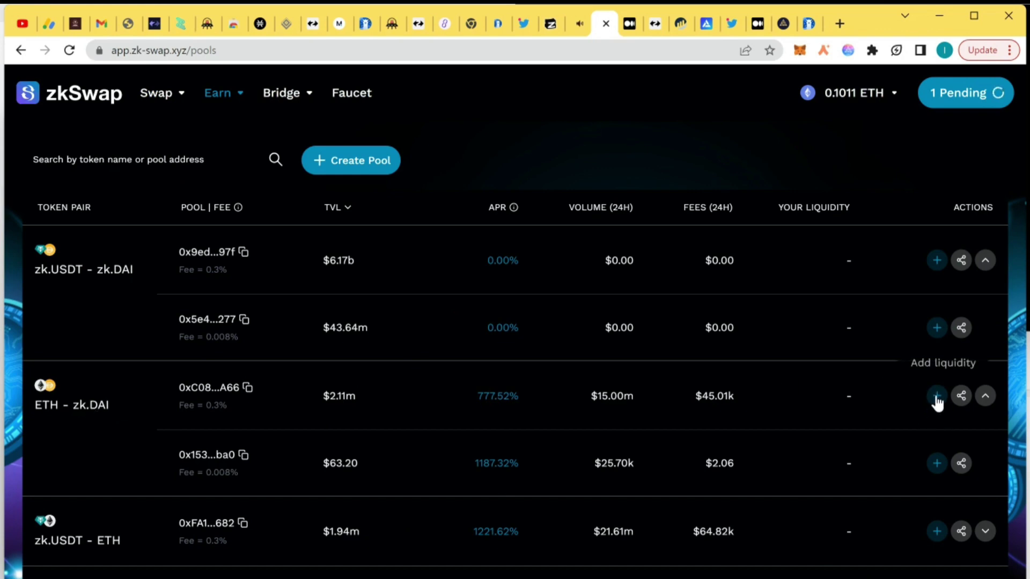
left_click(936, 397)
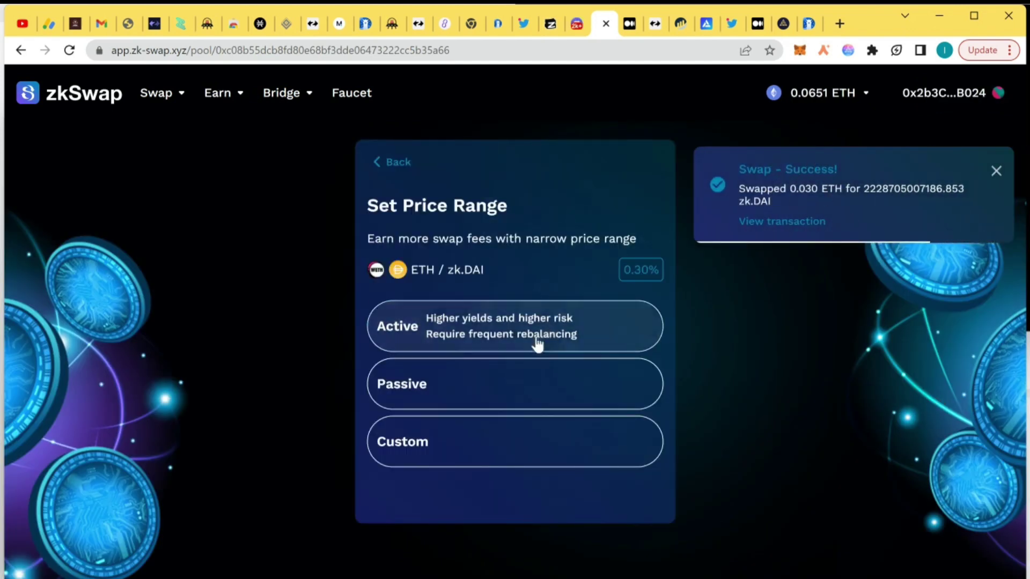
left_click(529, 342)
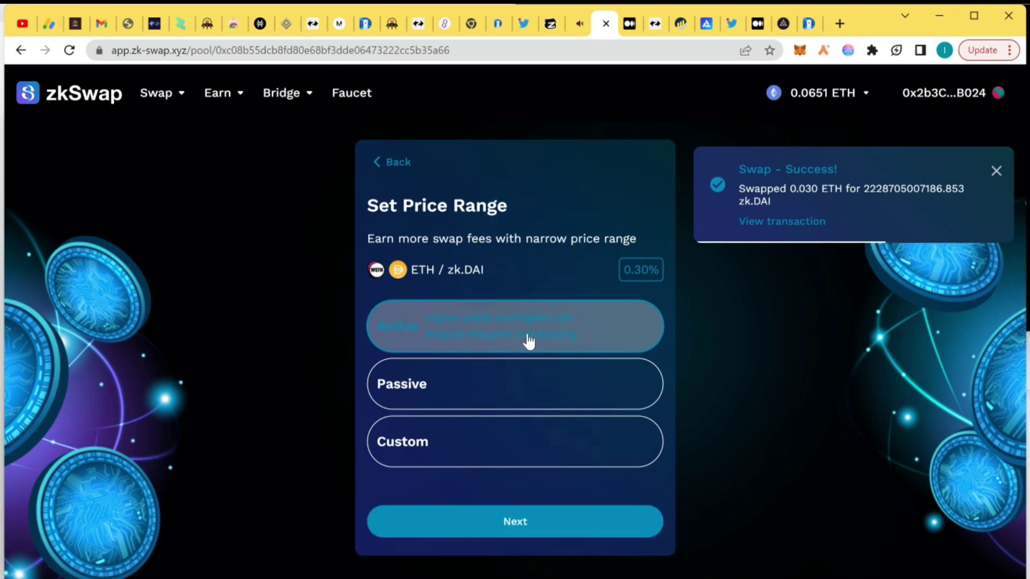
left_click(526, 530)
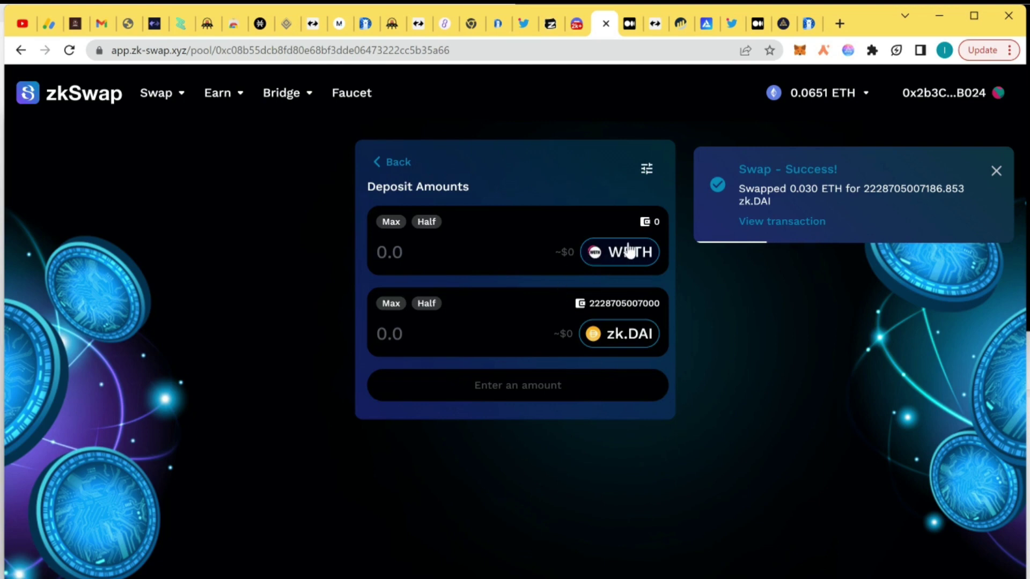
left_click(379, 165)
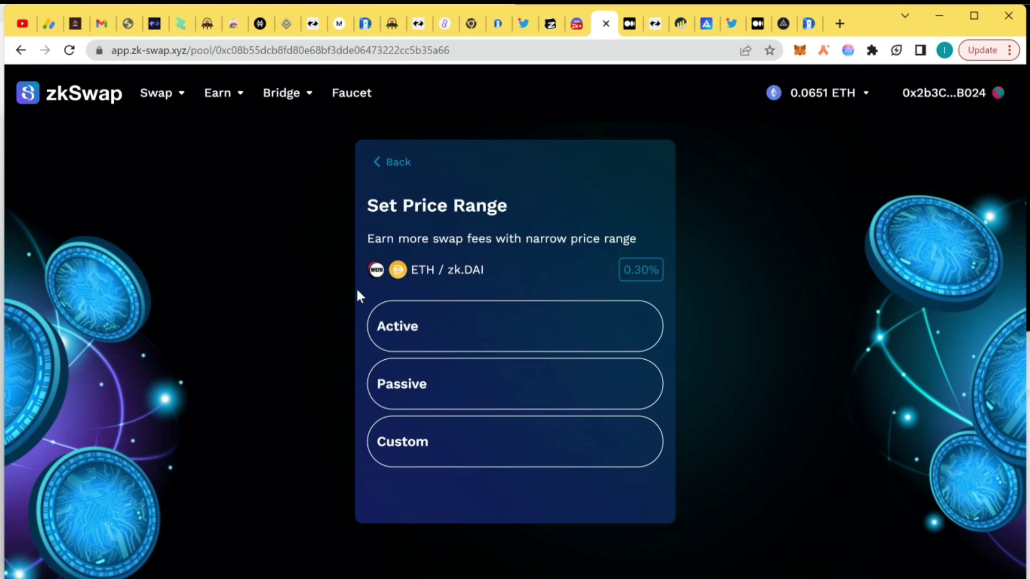
Return to the pools list and start adding liquidity to the zk.USDT - ETH pool.
left_click(391, 167)
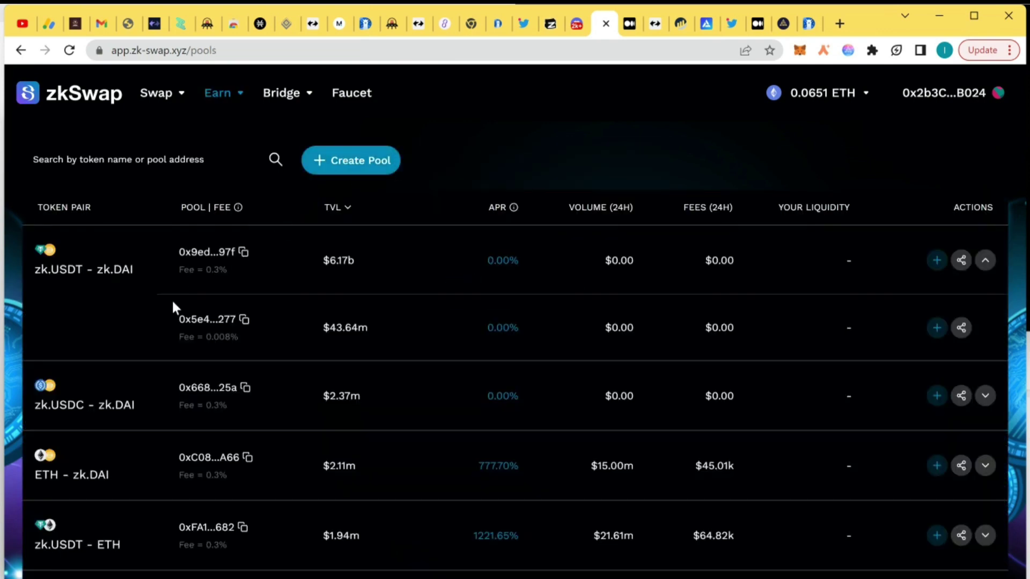
left_click(90, 542)
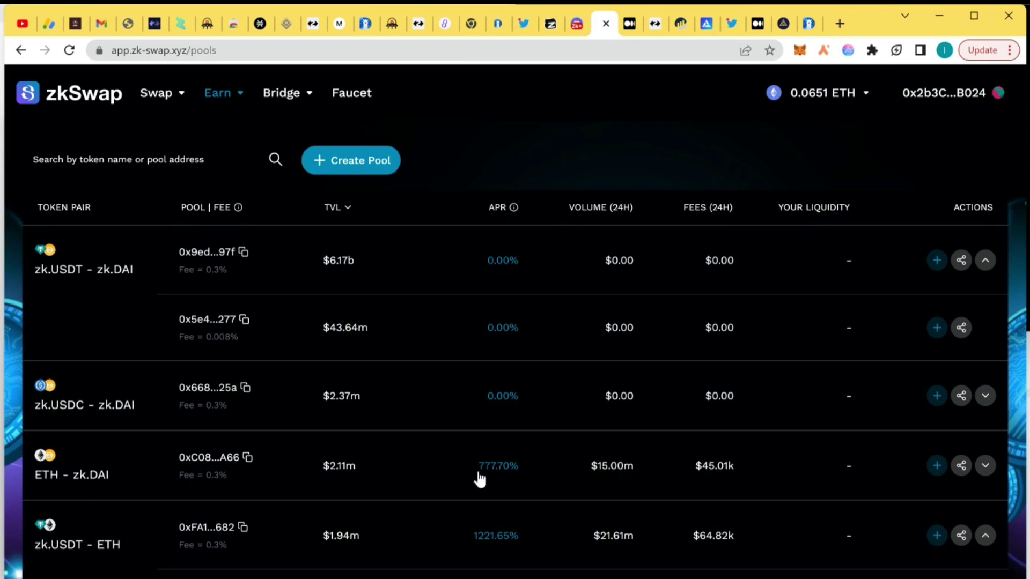
scroll(606, 485, "down", 3)
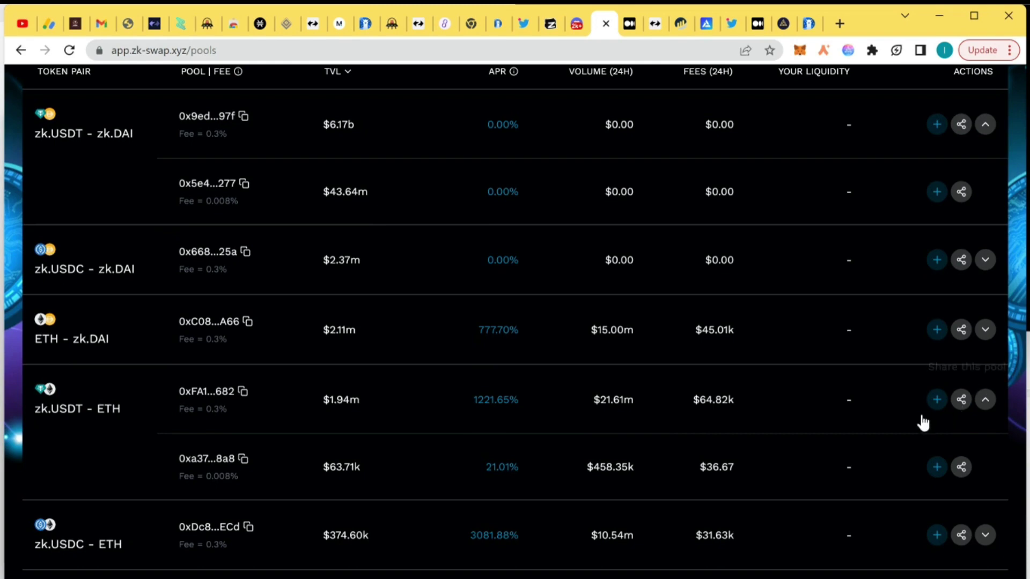
left_click(938, 401)
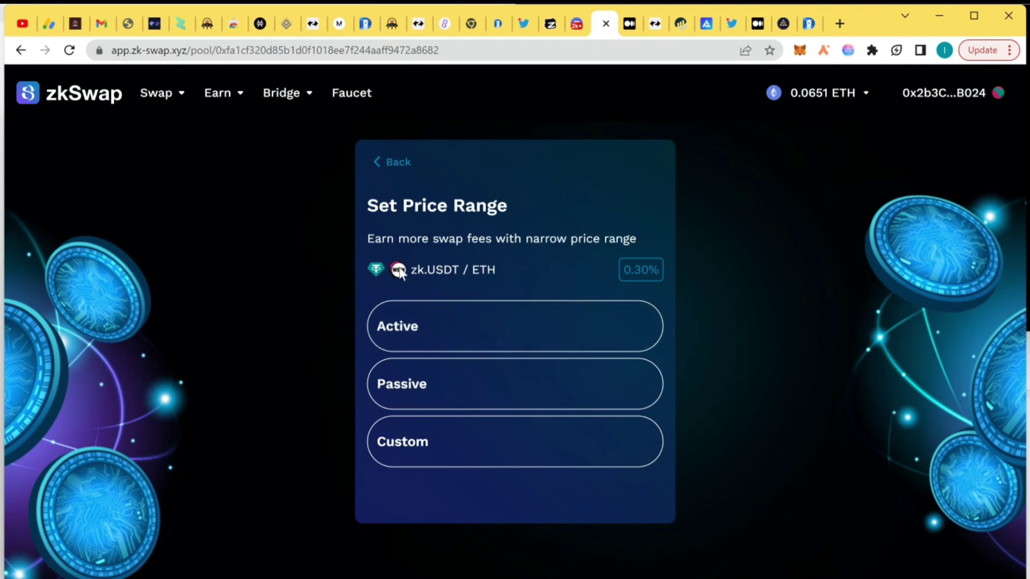
Go to the Swap page and check the From and To token lists.
mouse_move(158, 94)
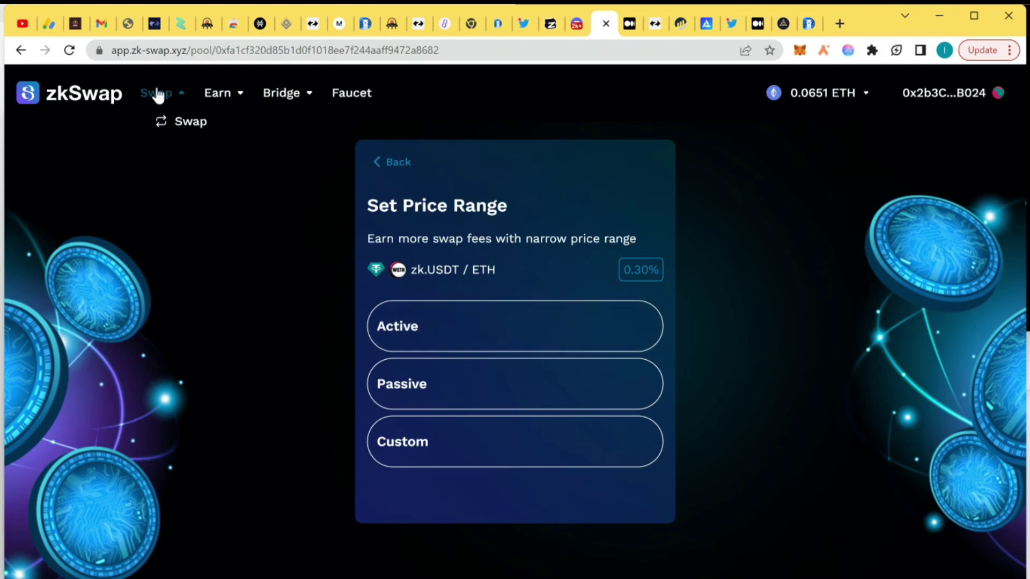
left_click(188, 131)
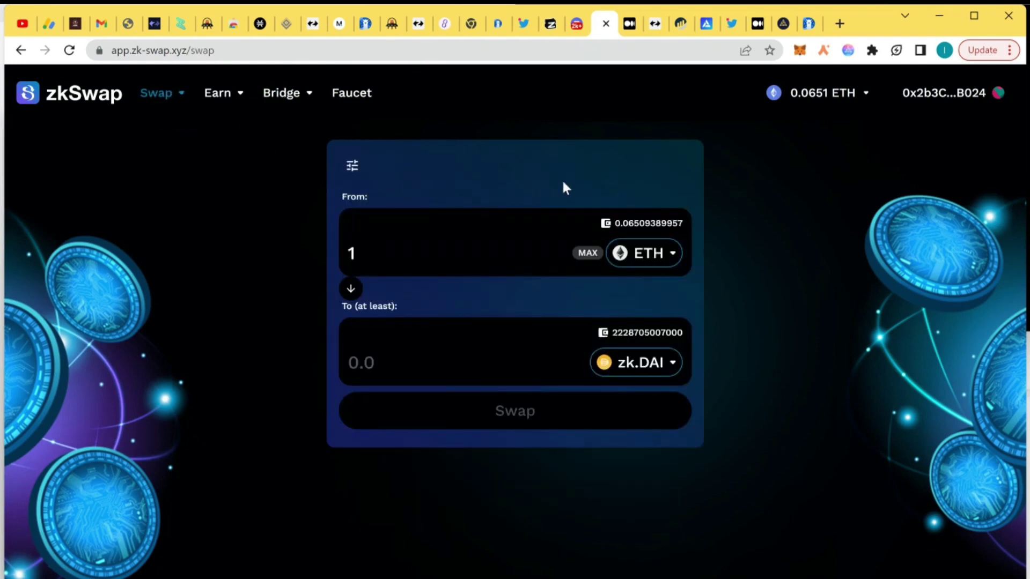
left_click(664, 254)
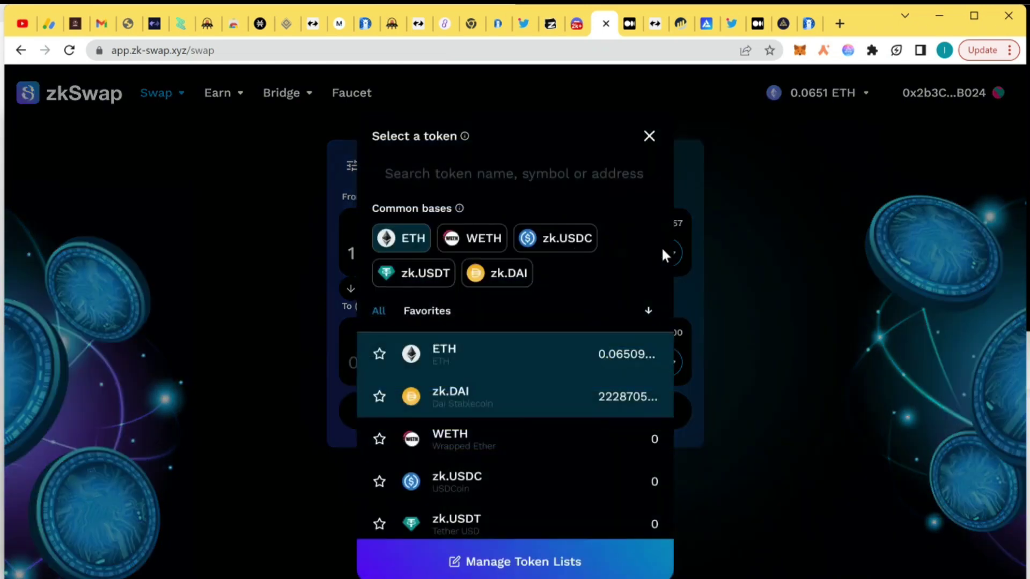
left_click(653, 365)
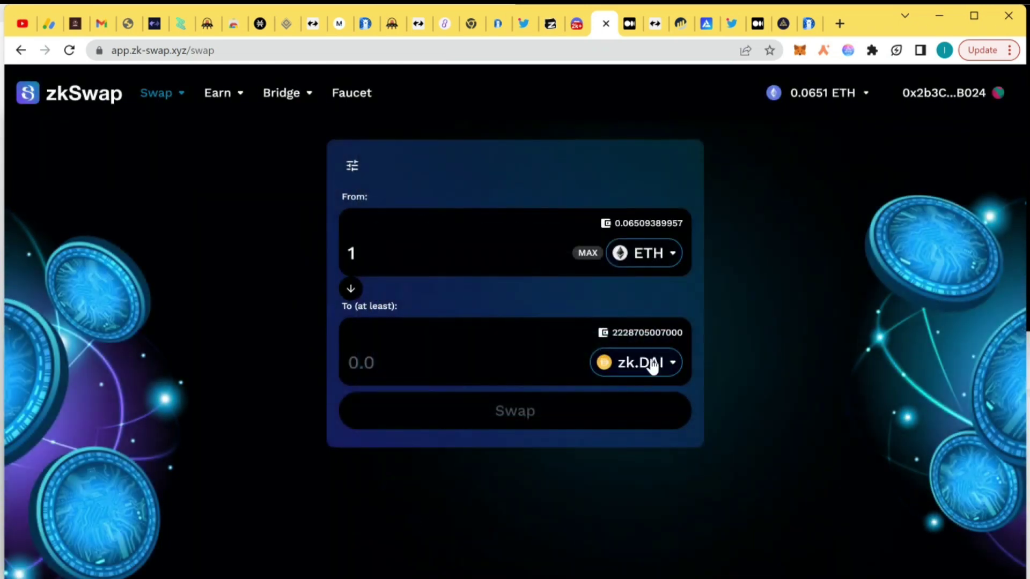
left_click(652, 365)
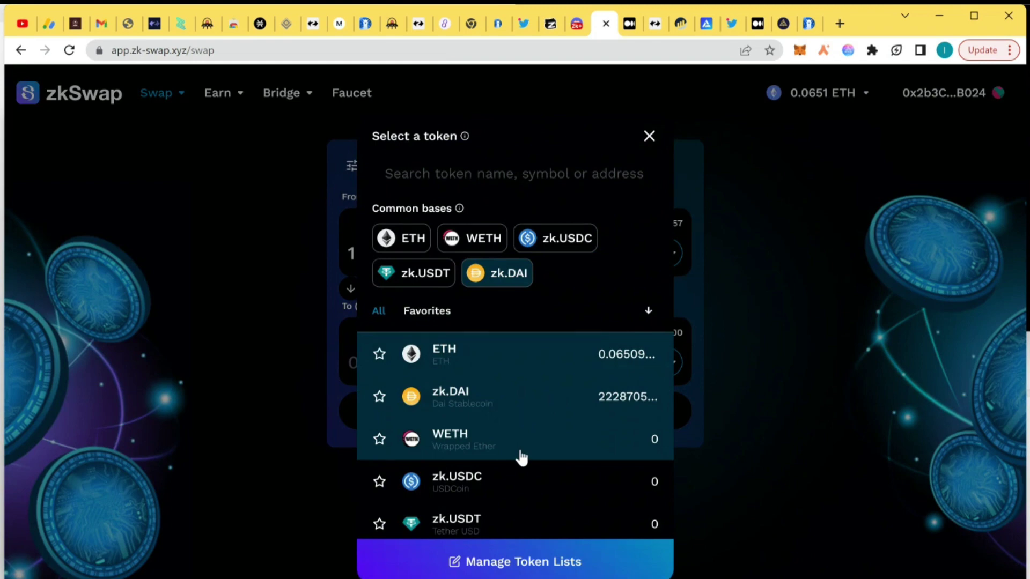
Wrap 0.03 ETH into WETH and approve the transaction in MetaMask.
left_click(522, 457)
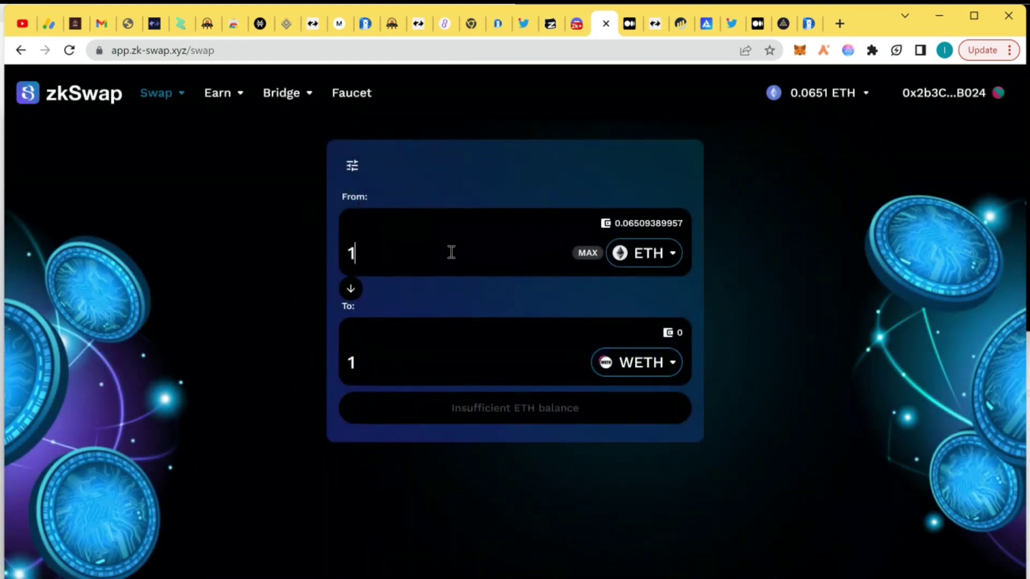
key("BackSpace")
type("0.03")
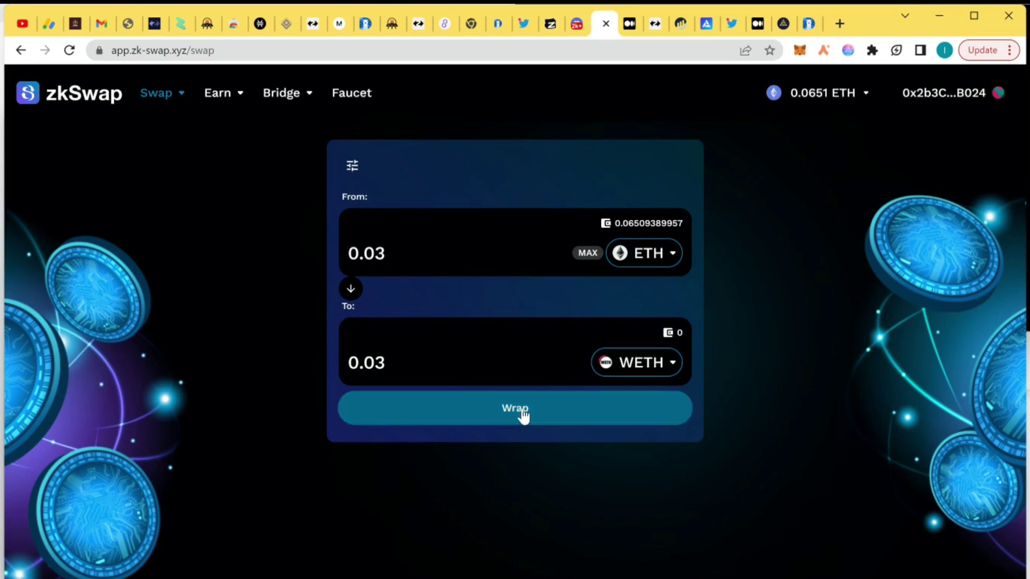
left_click(523, 414)
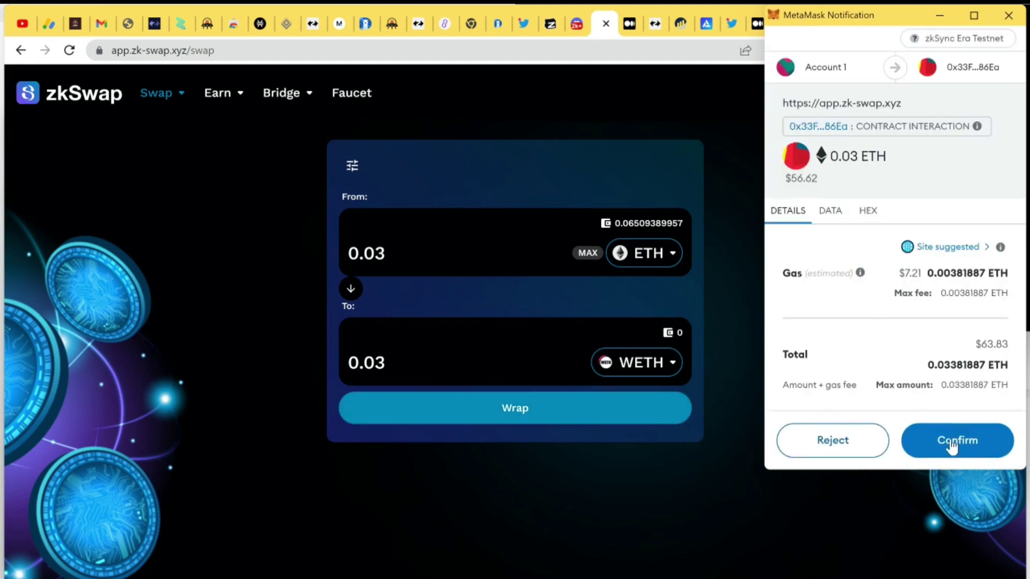
left_click(950, 443)
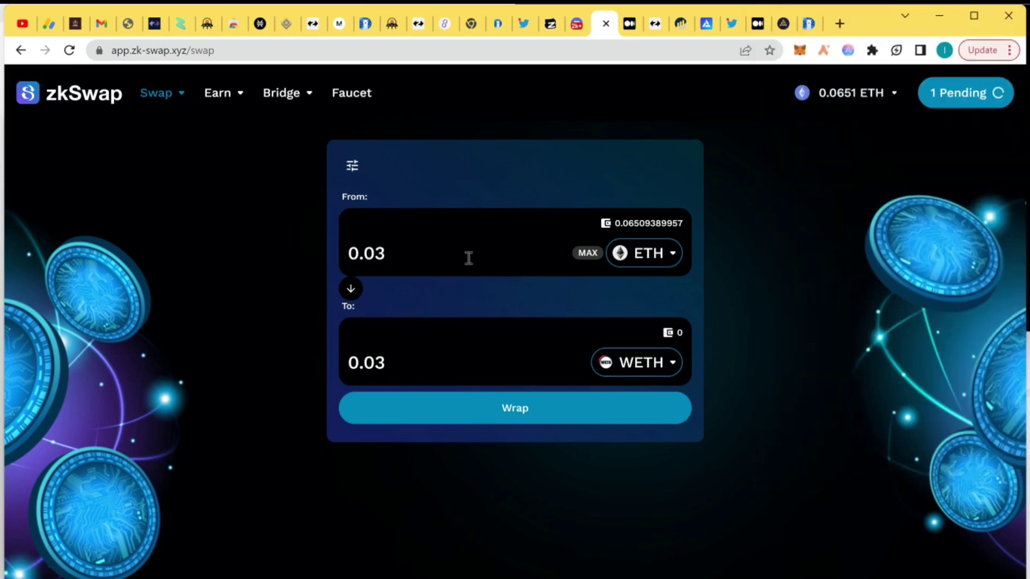
mouse_move(223, 101)
left_click(241, 126)
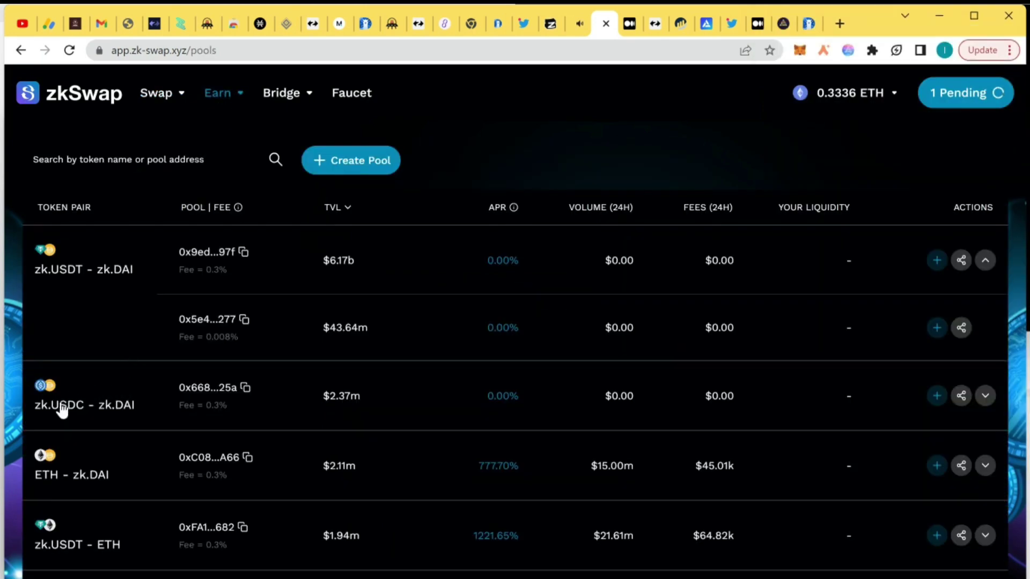
Open the ETH - zk.DAI 0.3% pool's deposit step using the Passive price range.
left_click(61, 409)
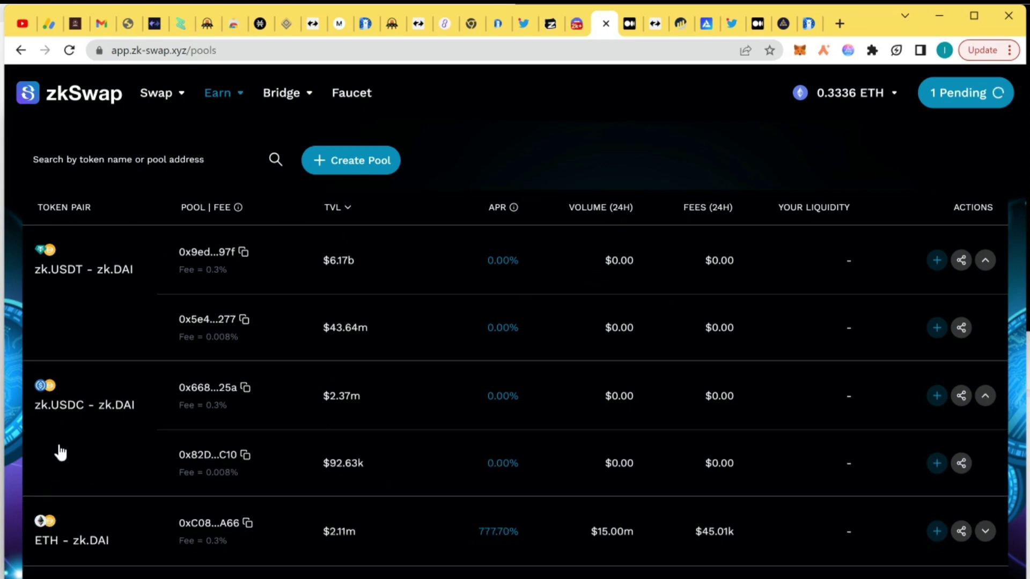
left_click(67, 531)
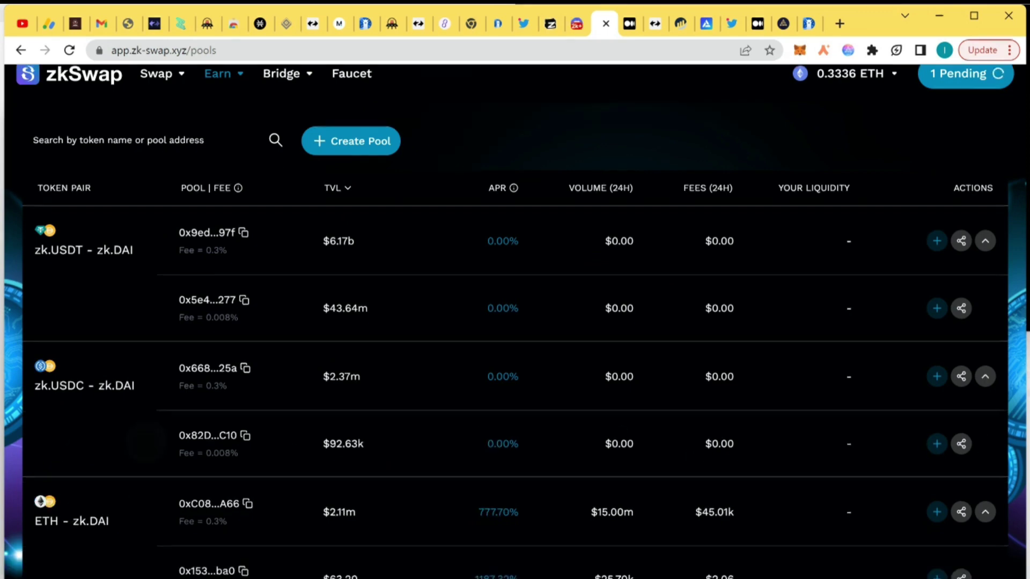
scroll(544, 475, "down", 4)
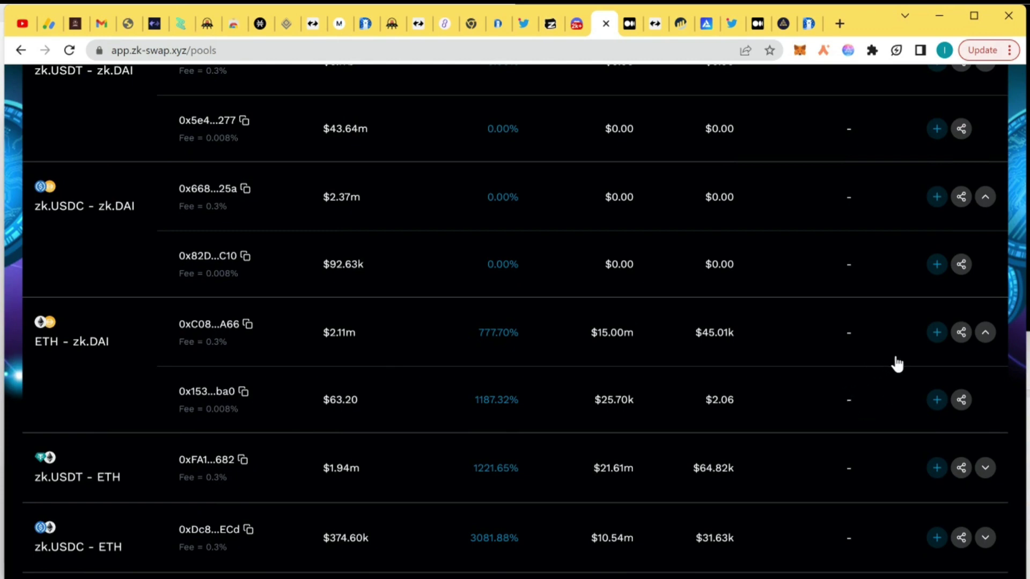
left_click(937, 333)
left_click(572, 345)
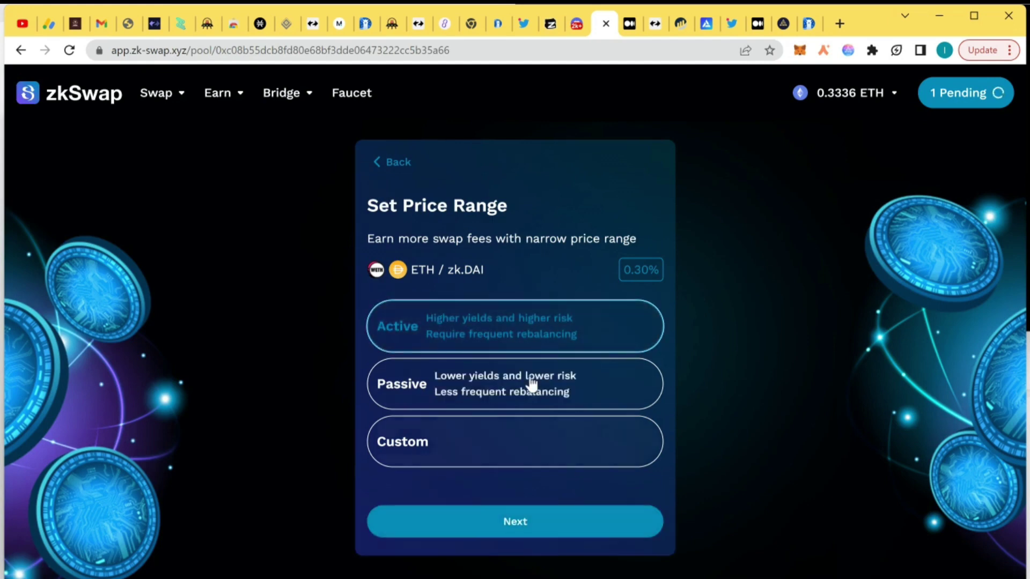
left_click(529, 384)
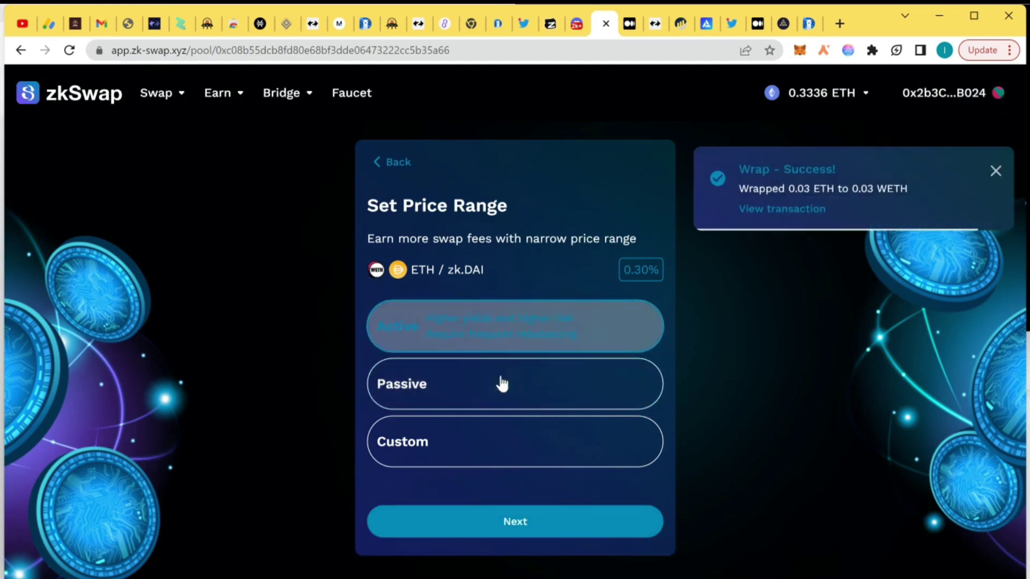
left_click(542, 528)
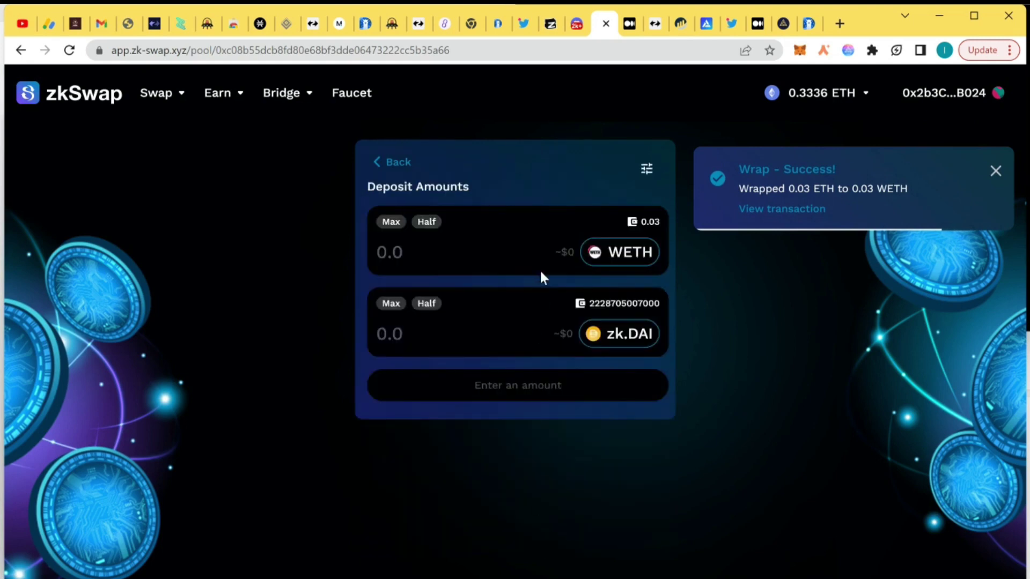
Enter 0.02 WETH and approve WETH with a 0.03 spending cap.
left_click(467, 260)
type("0.02")
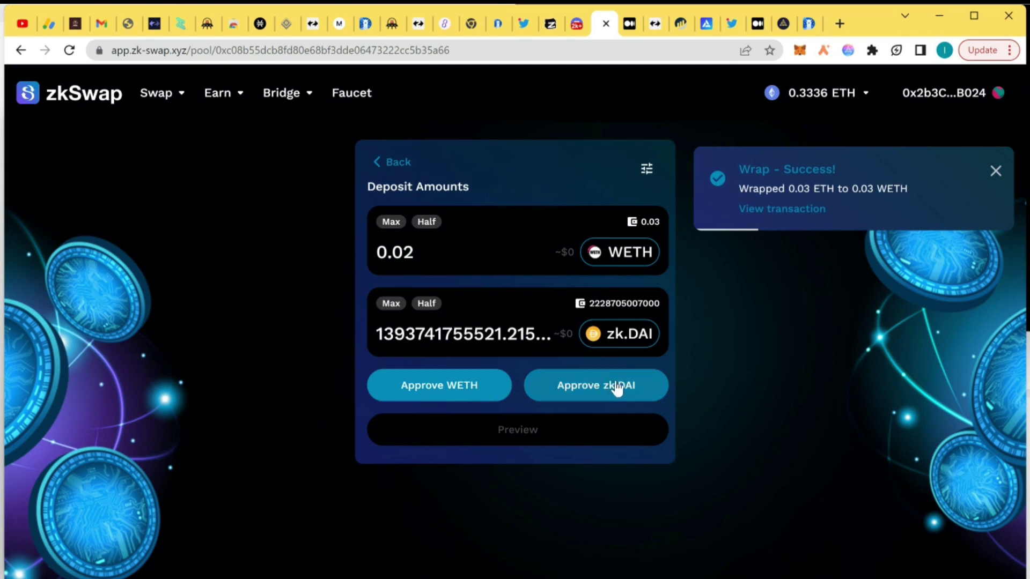
left_click(466, 400)
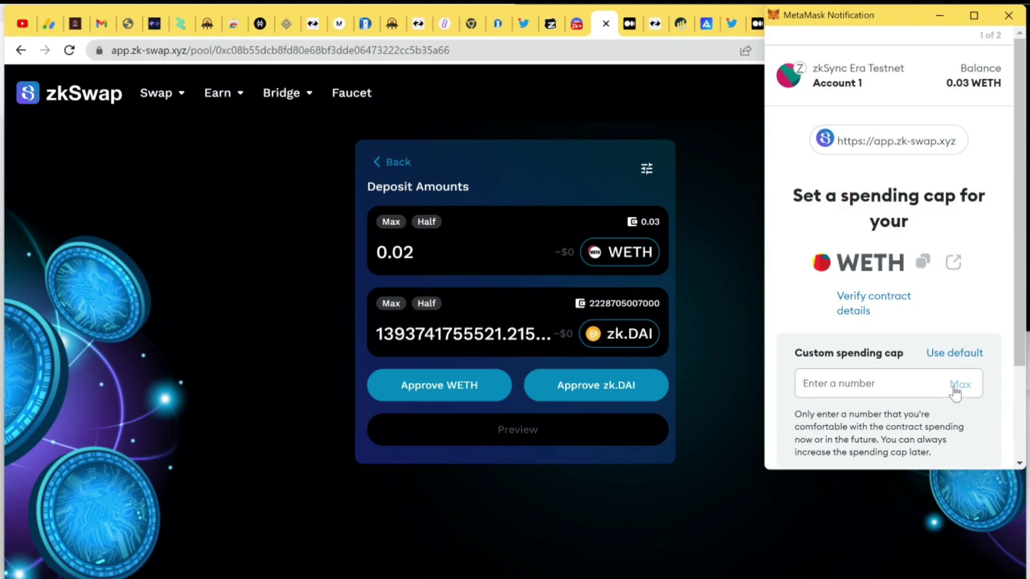
left_click(956, 391)
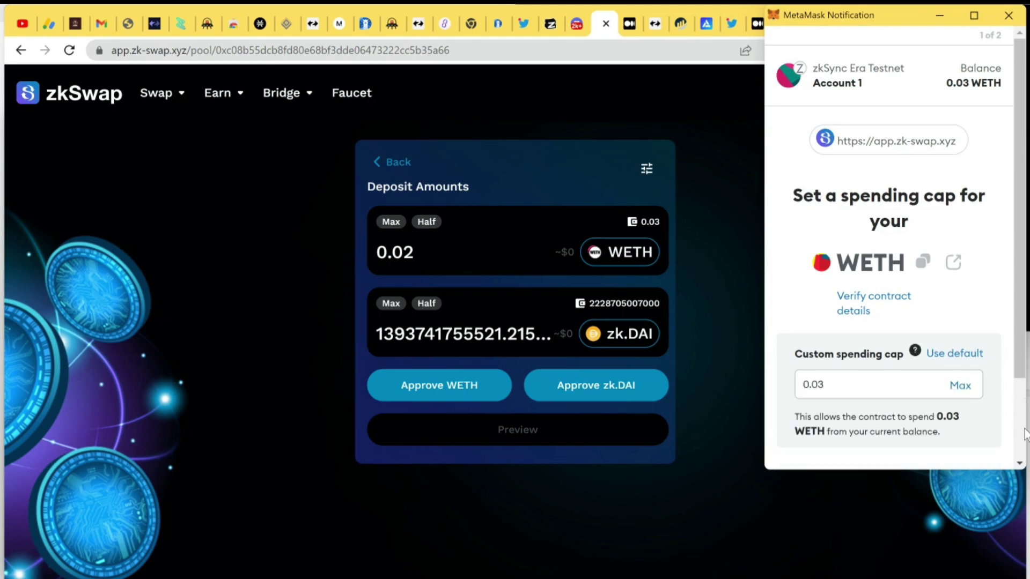
scroll(1008, 376, "down", 3)
left_click(965, 436)
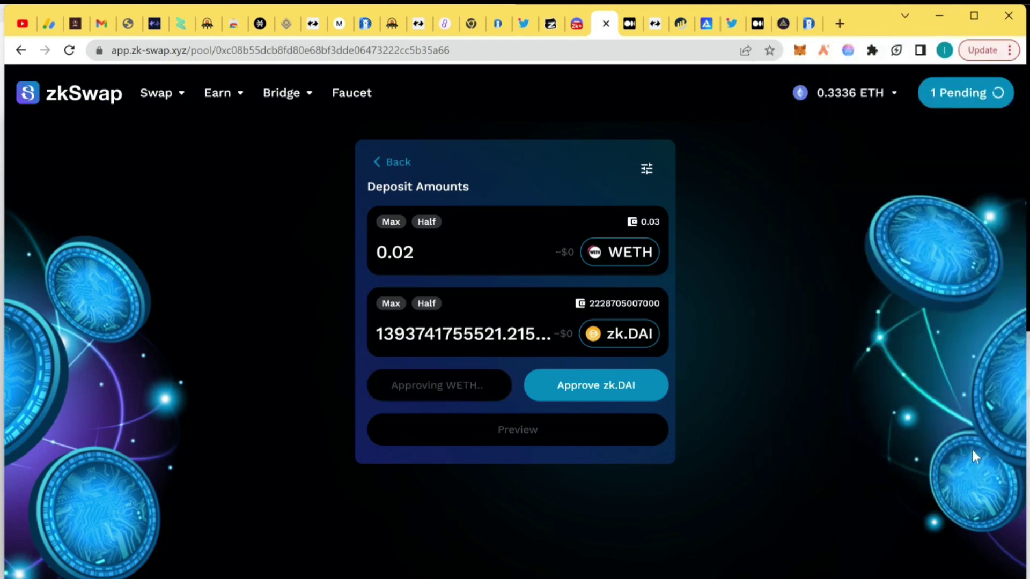
Approve zk.DAI with a spending cap of the full balance.
left_click(658, 401)
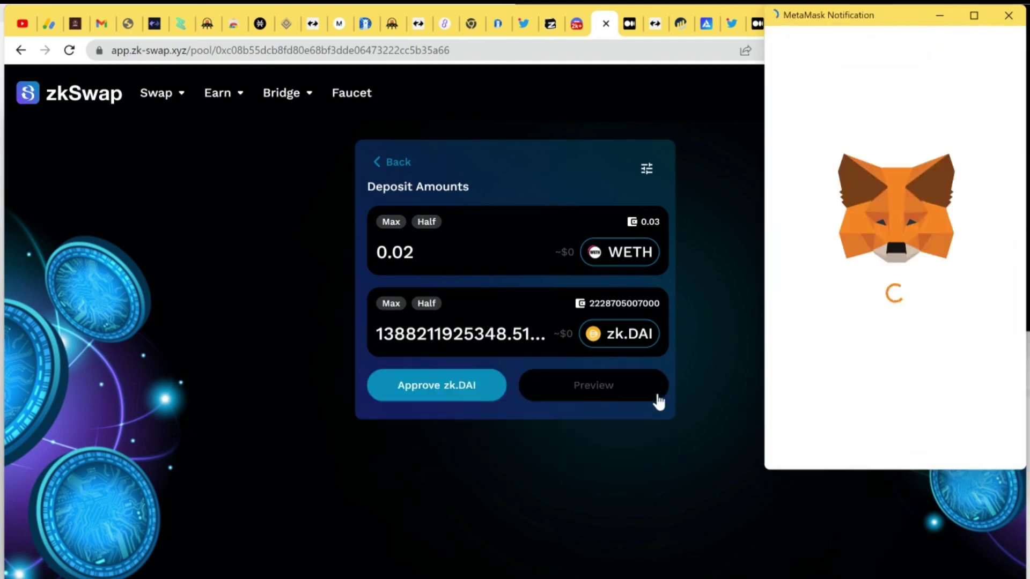
left_click(960, 429)
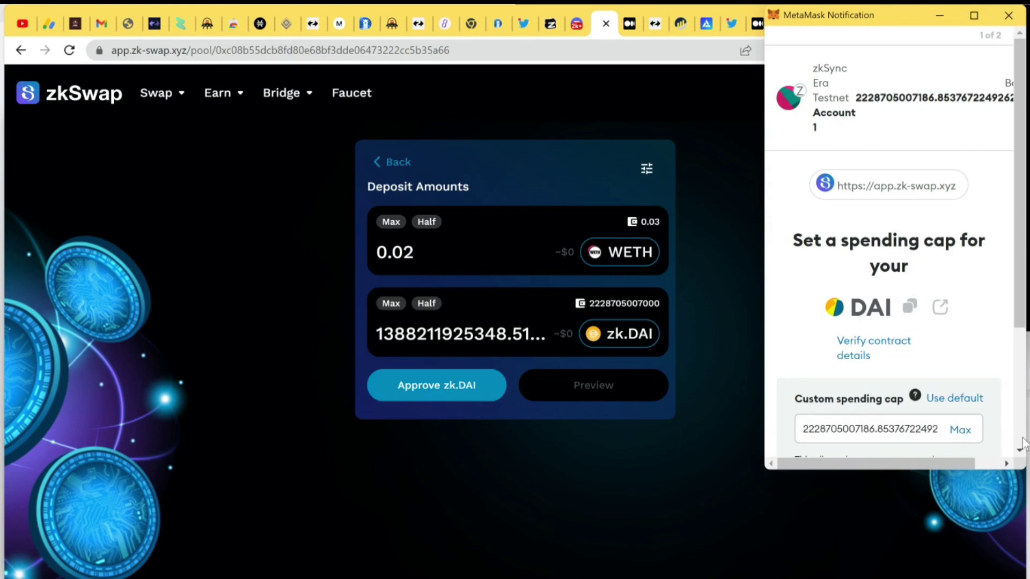
scroll(1021, 445, "down", 5)
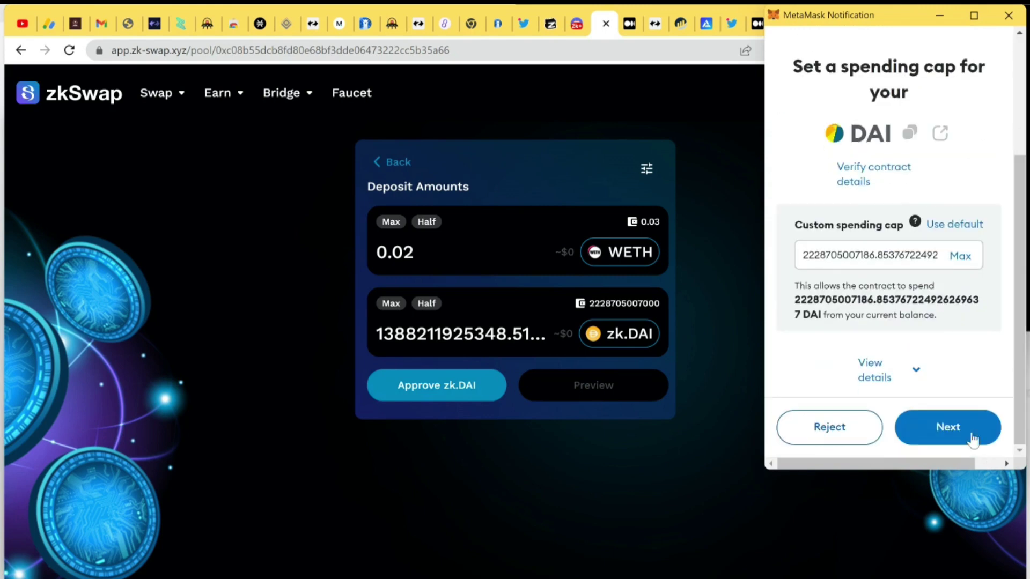
left_click(958, 433)
left_click(973, 446)
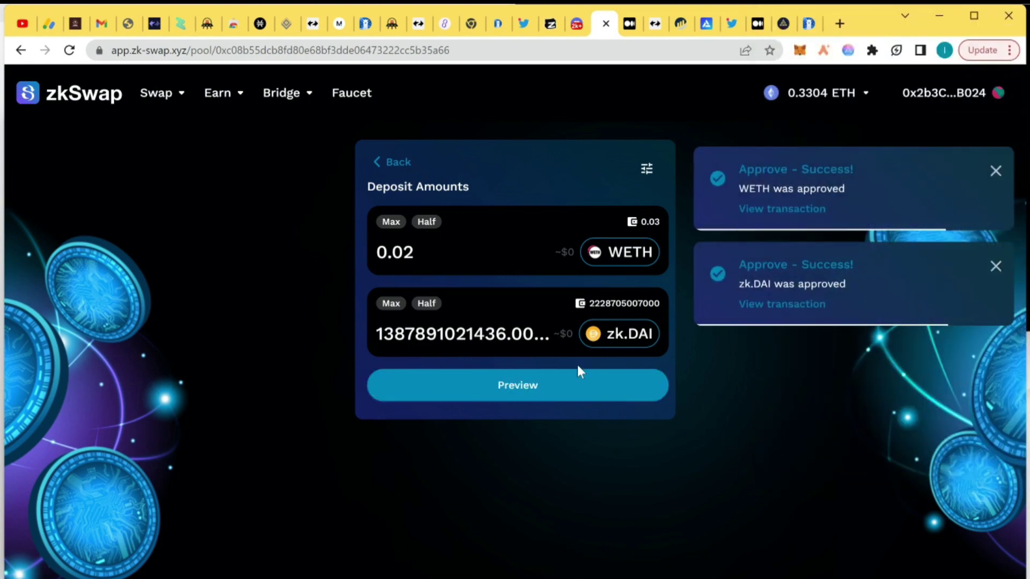
left_click(551, 396)
Supply 0.02 WETH and the matching zk.DAI, confirming the transaction in MetaMask.
left_click(543, 542)
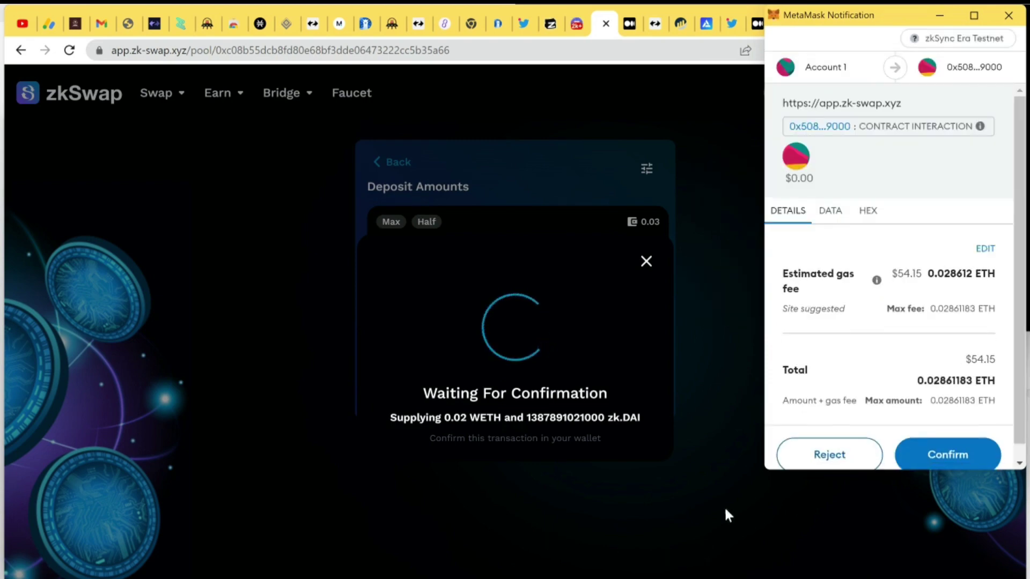
left_click(946, 454)
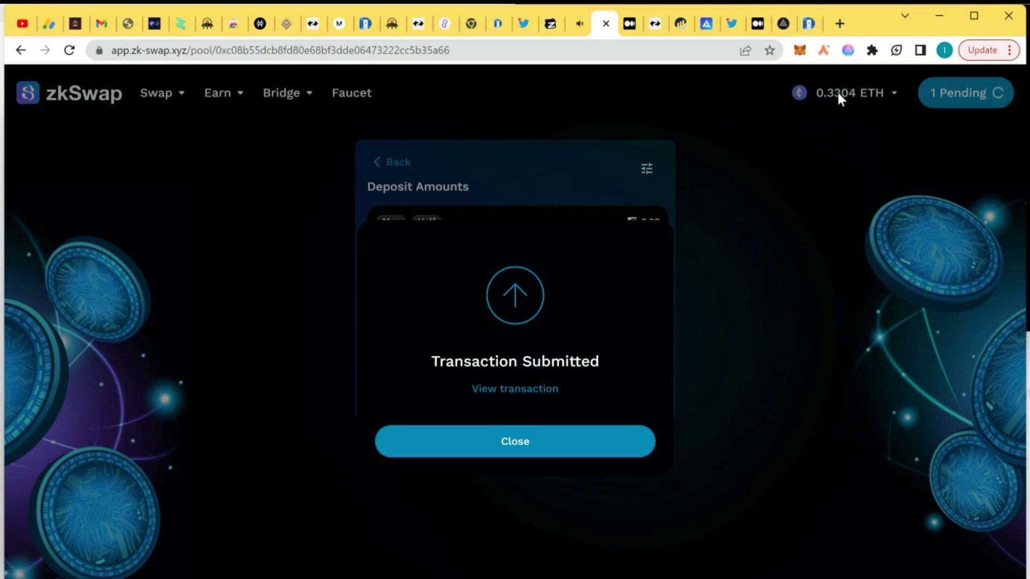
left_click(578, 440)
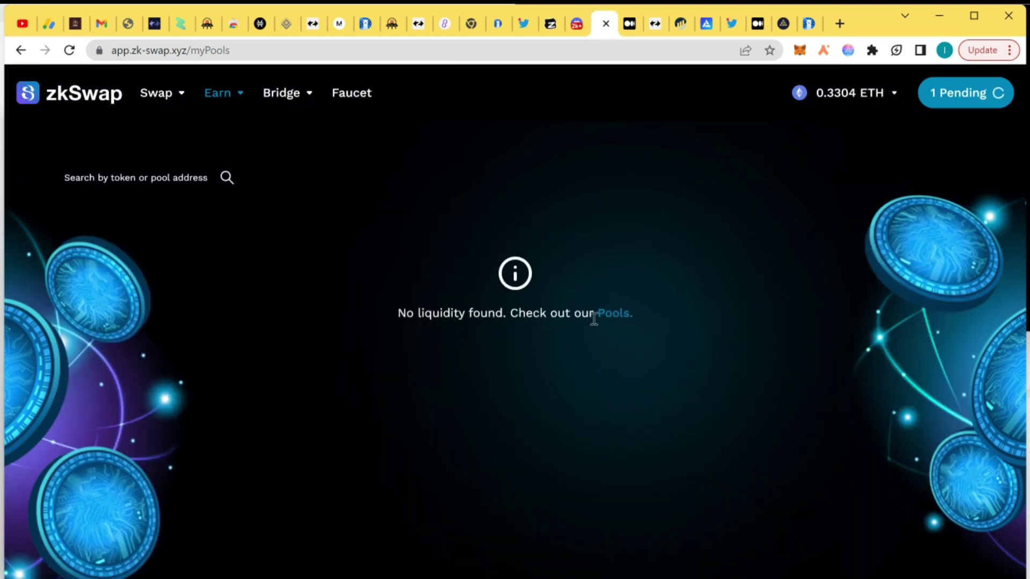
Go from the pools list to the Bridge page.
left_click(606, 314)
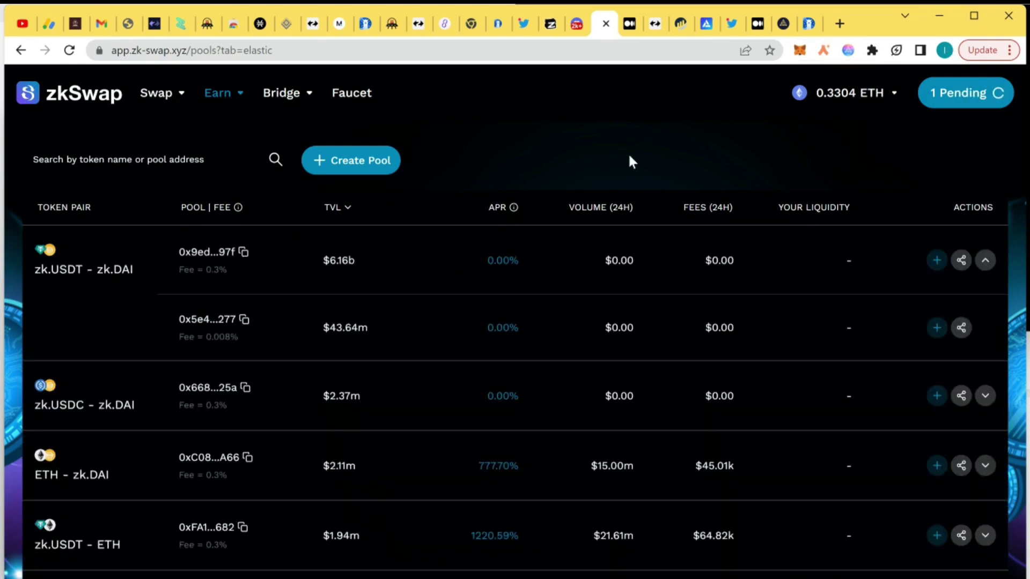
mouse_move(304, 104)
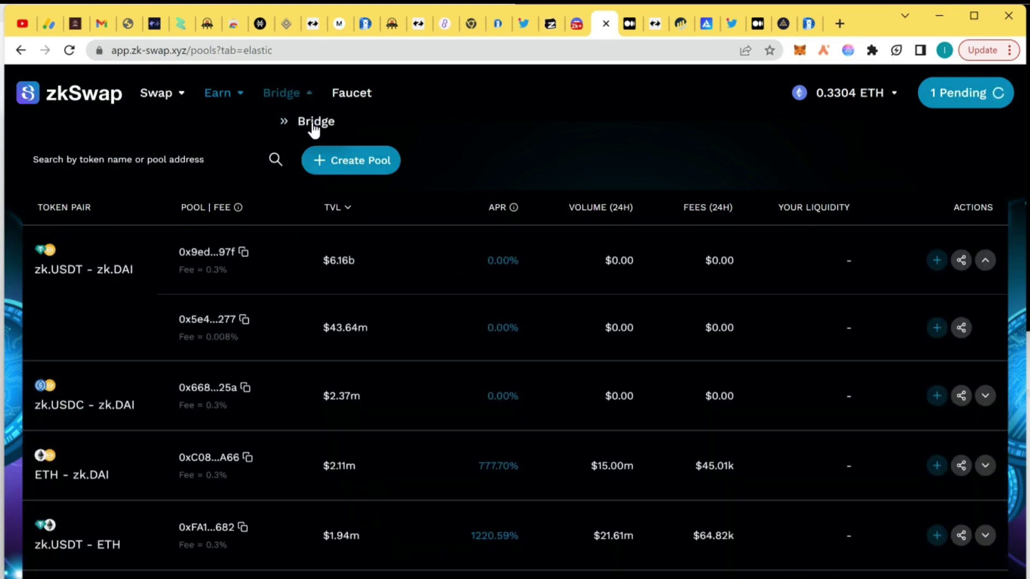
left_click(314, 124)
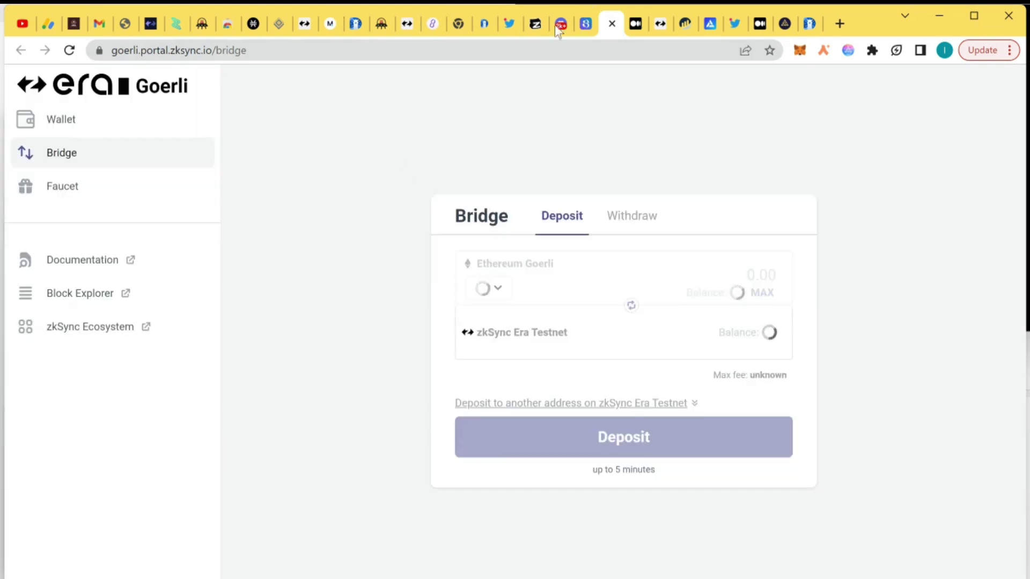
Return to the zkSwap tab and view My Pools, showing 0.3132 ETH and one pending transaction.
left_click(585, 23)
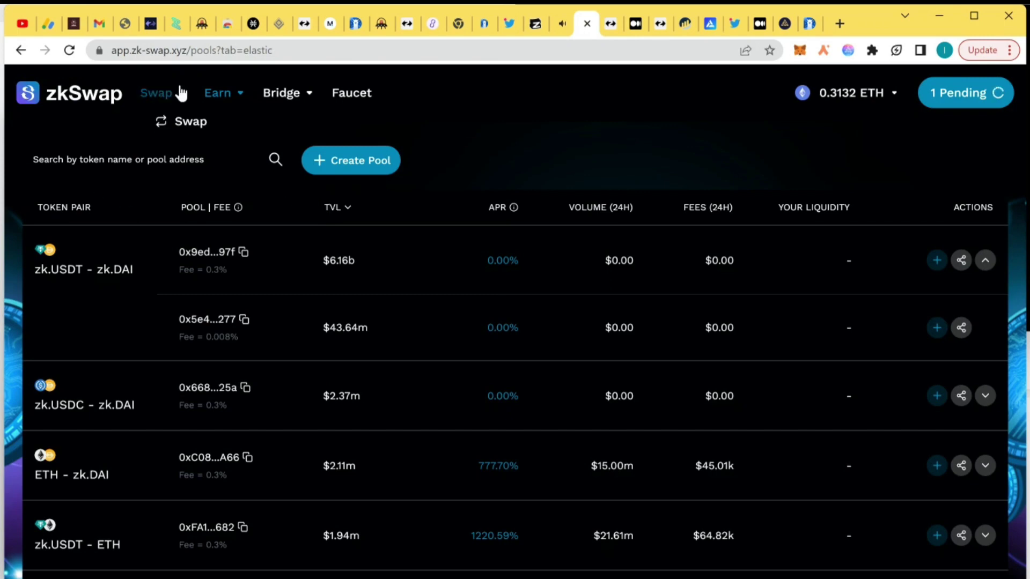
mouse_move(227, 107)
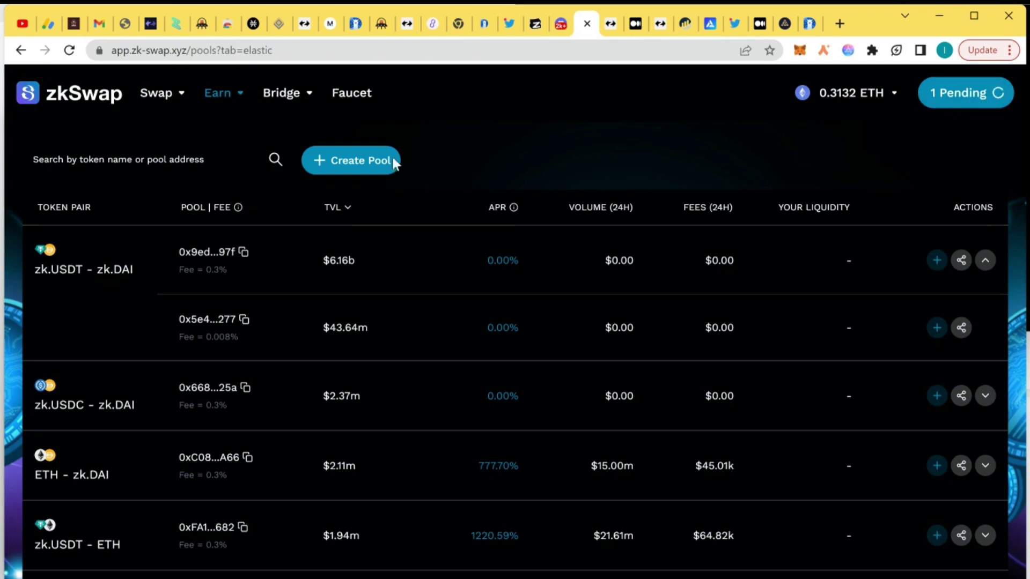
mouse_move(230, 87)
left_click(239, 151)
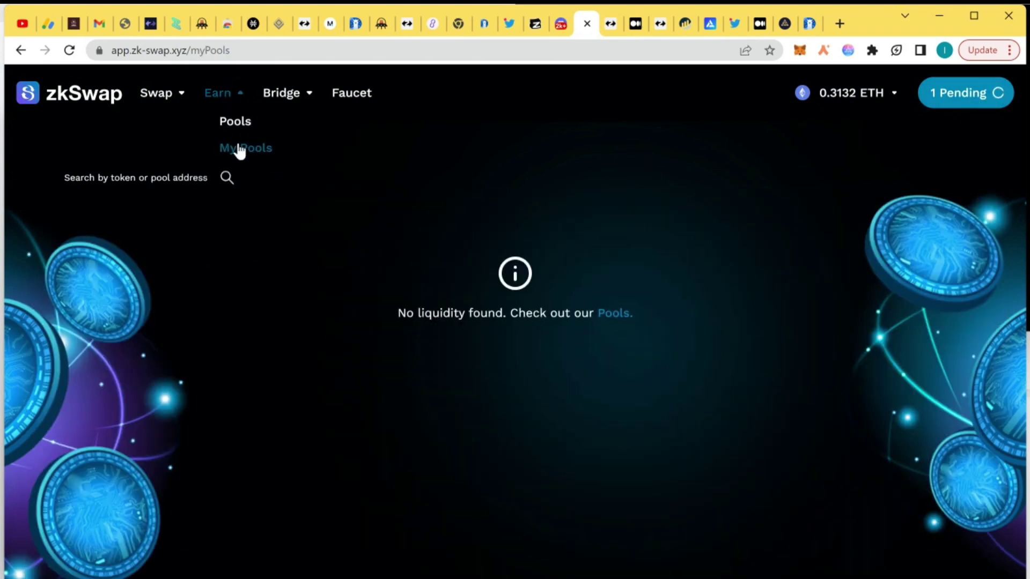